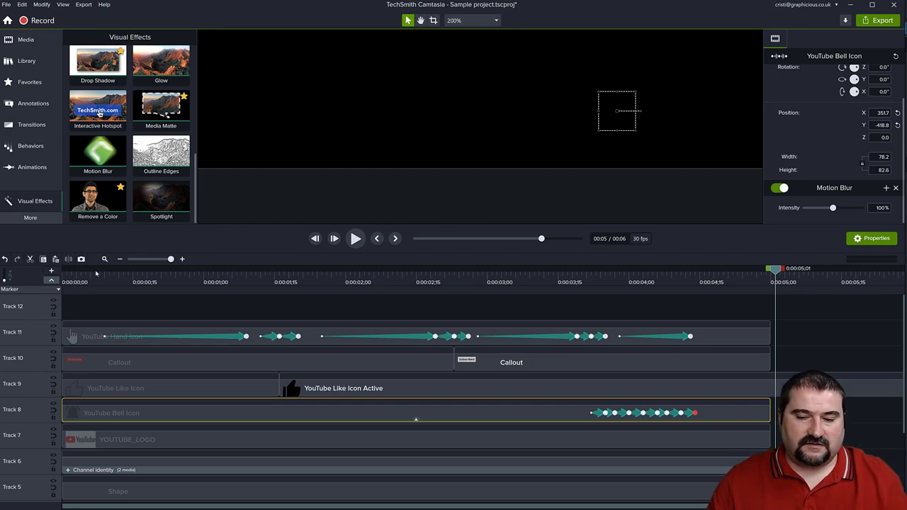
- Trim the YouTube Like Icon Active clip on Track 9 so it ends with the other clips at 0:00:05;00
click(850, 338)
scroll(749, 368, down, 3)
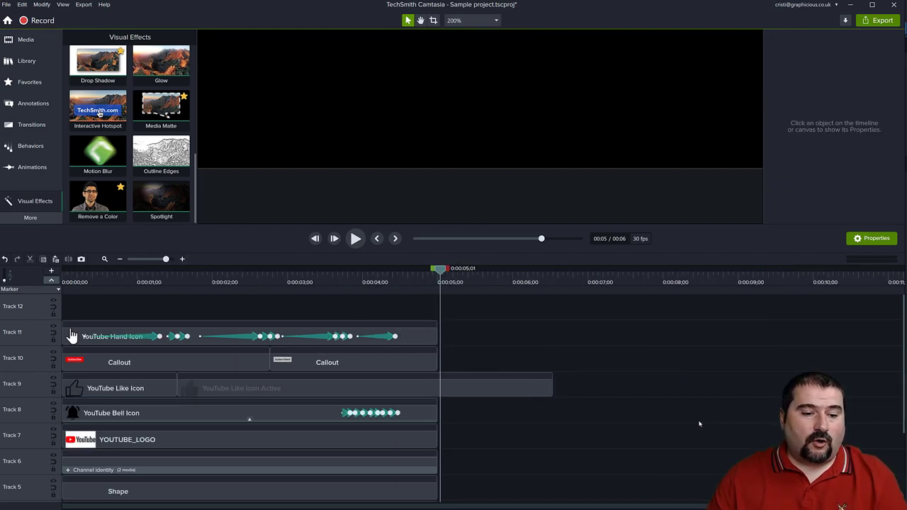
drag(553, 386, 438, 387)
- Play the animation from the start, enlarge the preview area at 60% canvas zoom, and scrub back to 0:00:03;02
key(ctrl+Home)
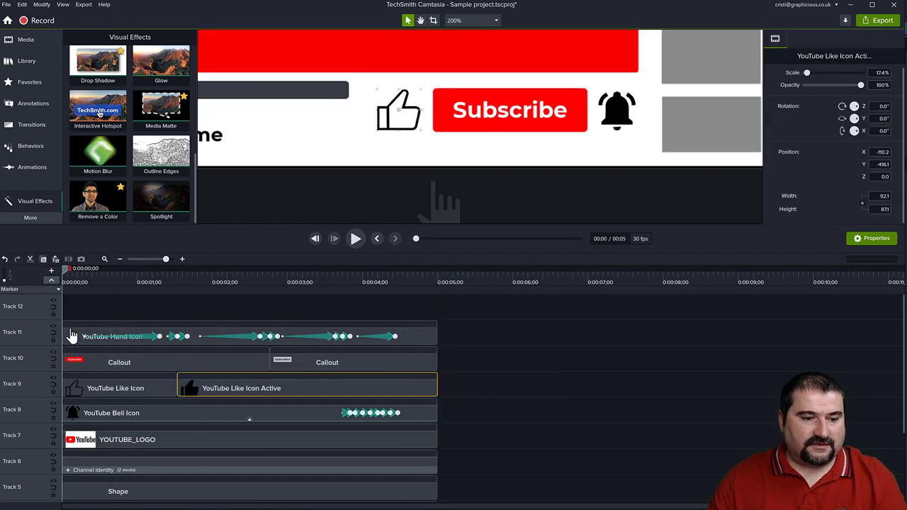
key(space)
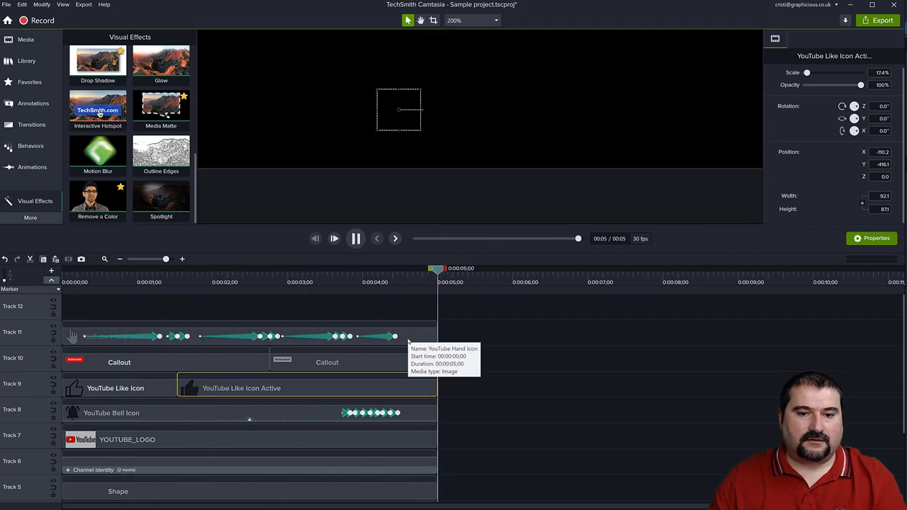
scroll(399, 400, down, 3)
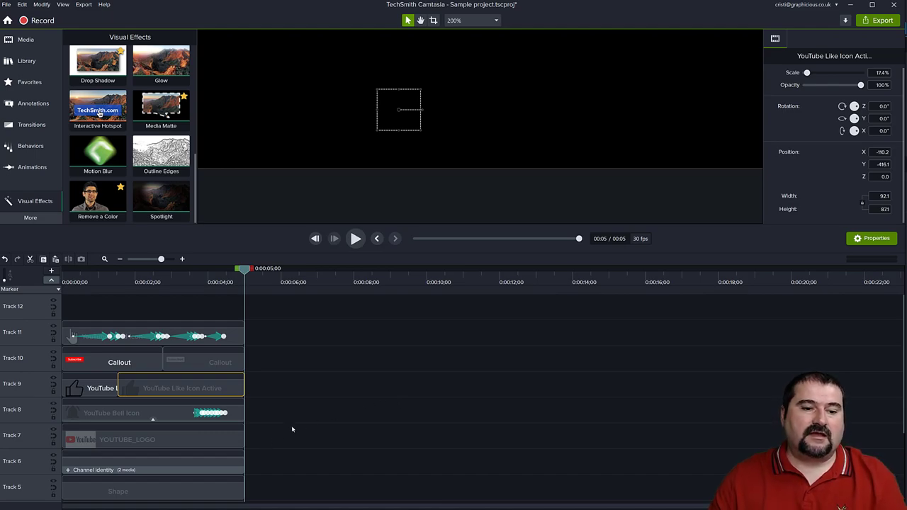
scroll(428, 177, down, 5)
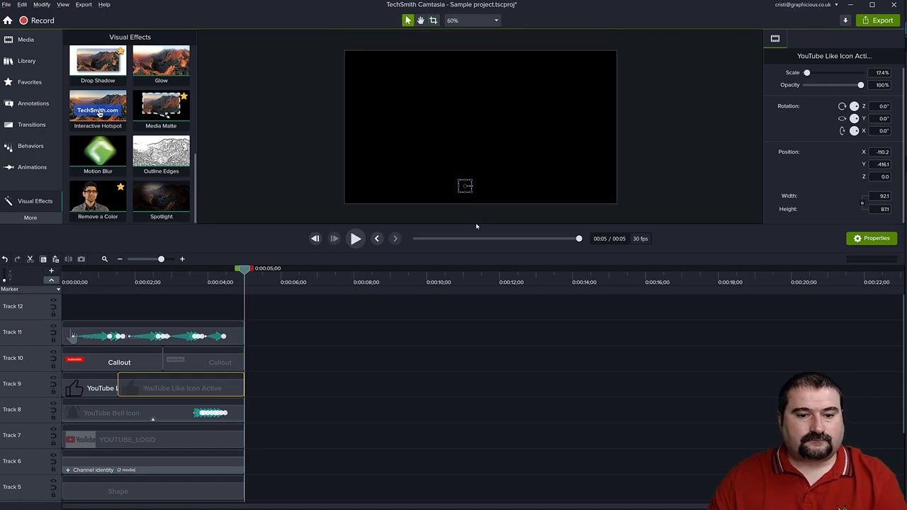
drag(475, 223, 475, 293)
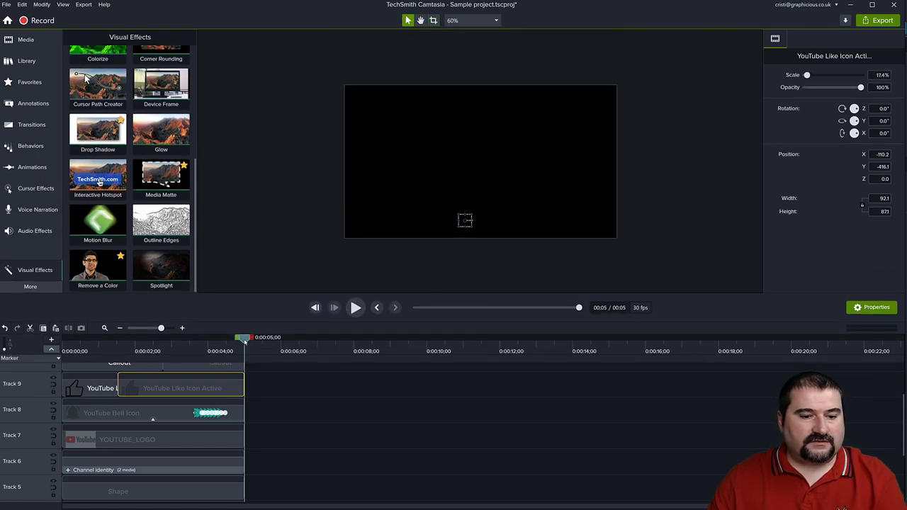
drag(243, 338, 173, 365)
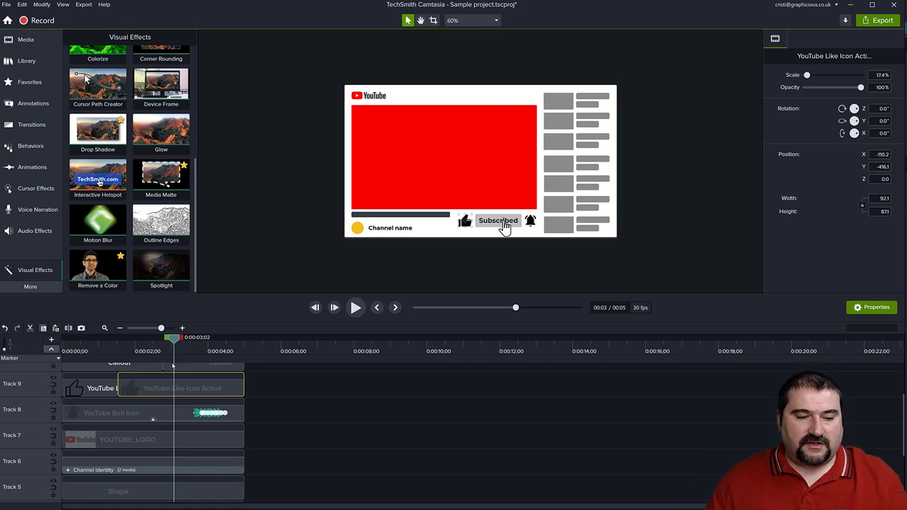
- Group the hand icon, callout, like icon and bell icon clips on Tracks 8 to 11
scroll(332, 450, up, 3)
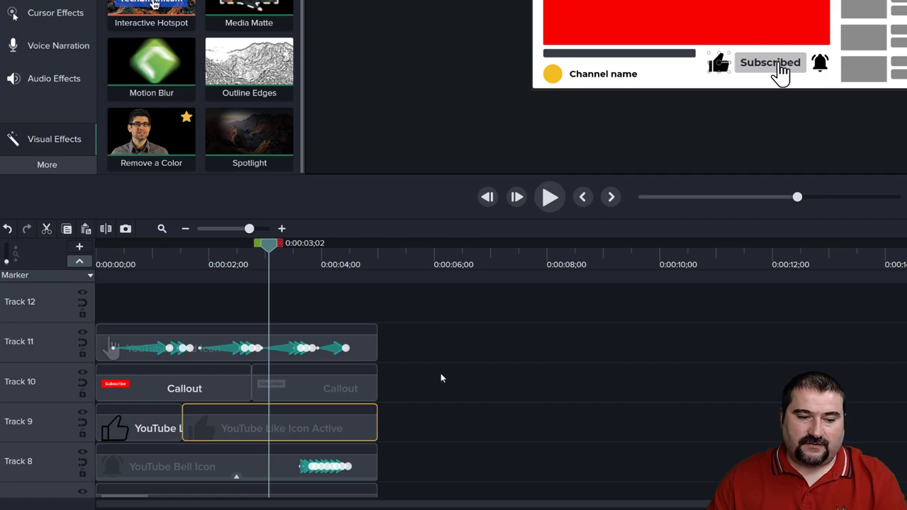
drag(443, 308, 124, 459)
scroll(478, 439, down, 1)
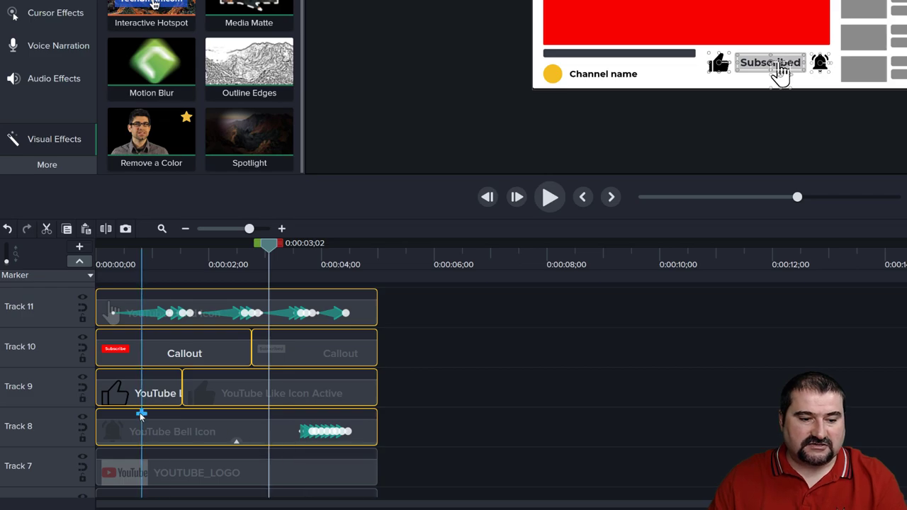
scroll(143, 414, up, 1)
scroll(142, 414, up, 1)
scroll(235, 427, up, 1)
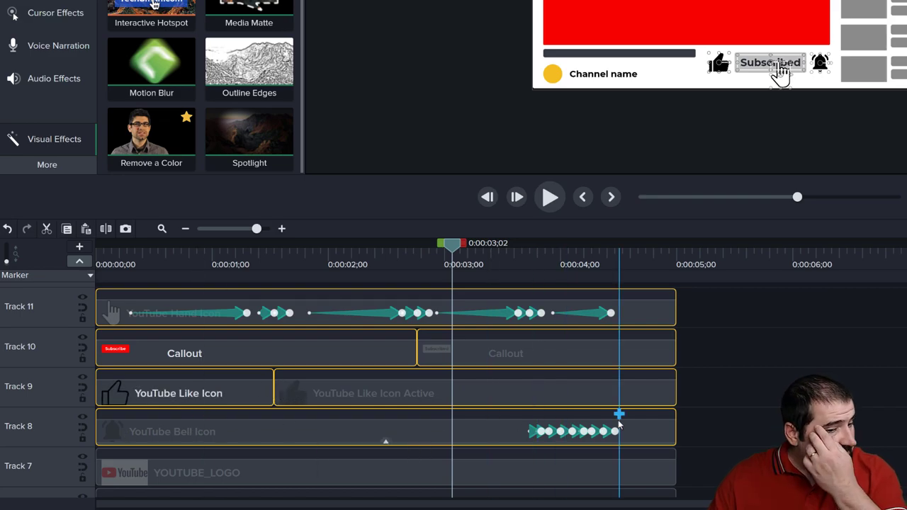
key(ctrl+g)
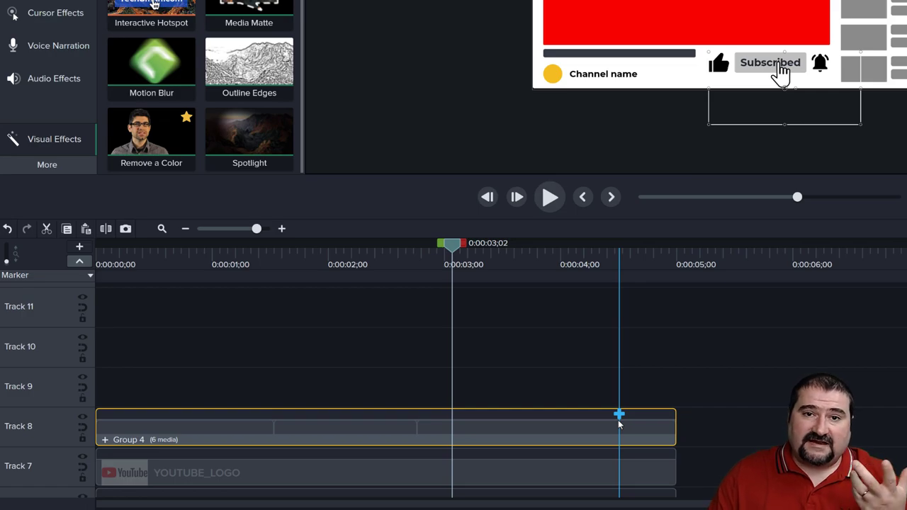
- Rename the new group on Track 8 as Subscribe CTA
right_click(130, 441)
click(181, 328)
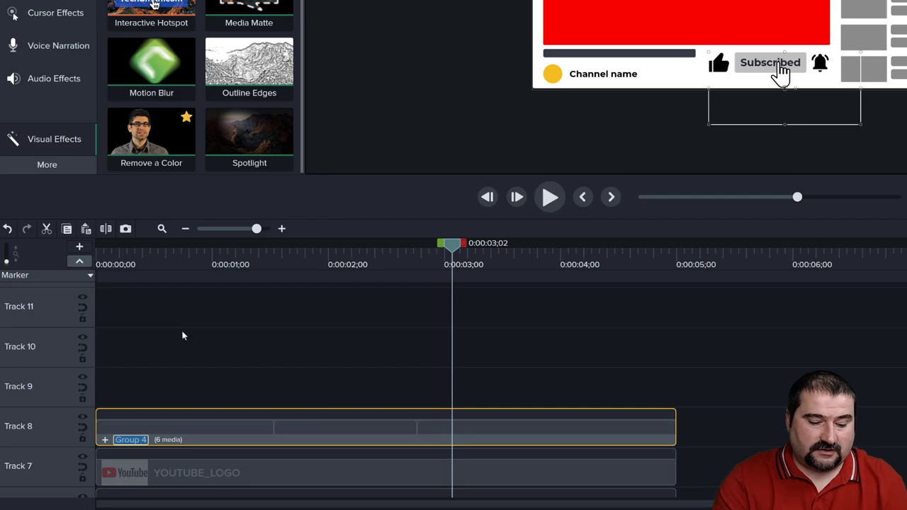
text(Subscribe C)
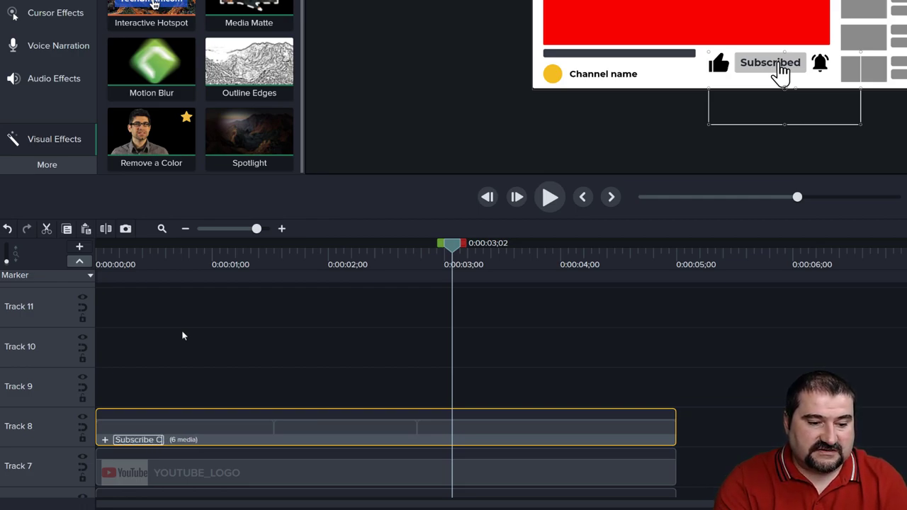
text(TA)
key(Return)
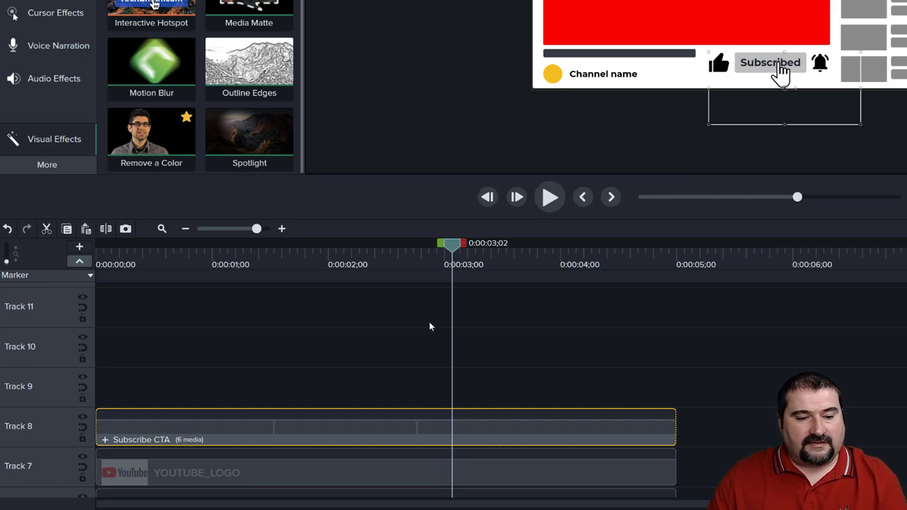
- Scrub backward through the Subscribe CTA animation and return the playhead to the start of the timeline
drag(452, 265, 444, 282)
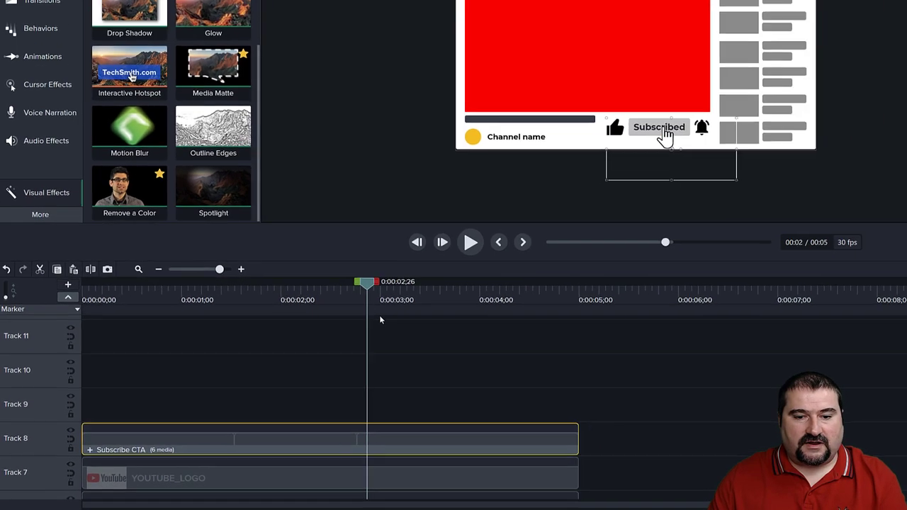
drag(379, 319, 176, 330)
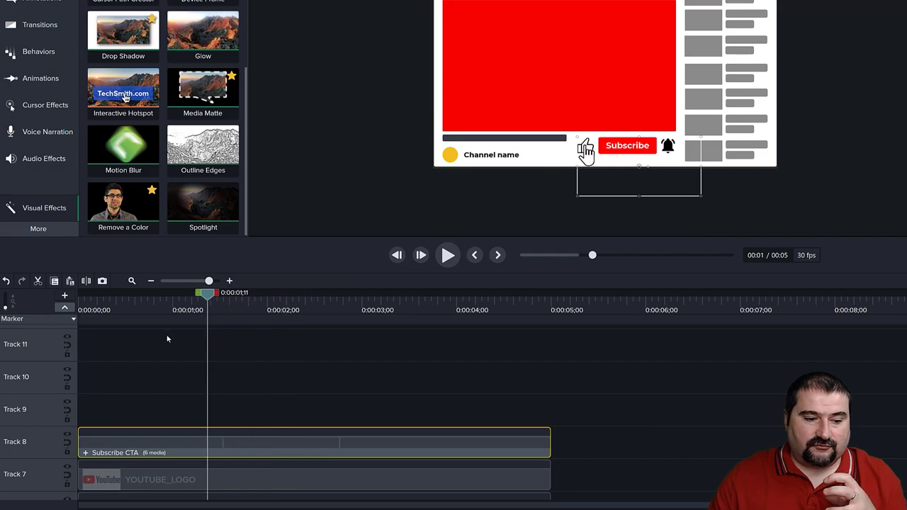
key(ctrl+Home)
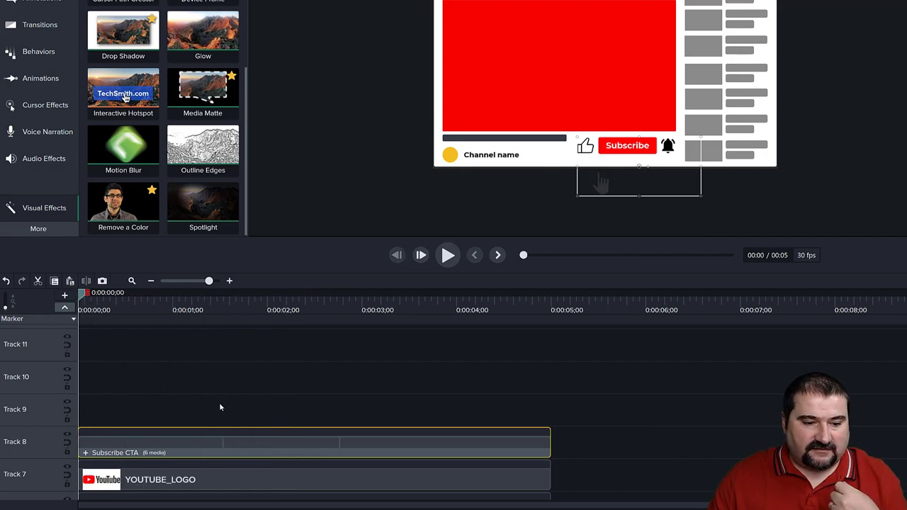
- Examine the clips on Tracks 7 to 1 one by one to identify the page element each one holds
scroll(219, 406, down, 3)
click(145, 365)
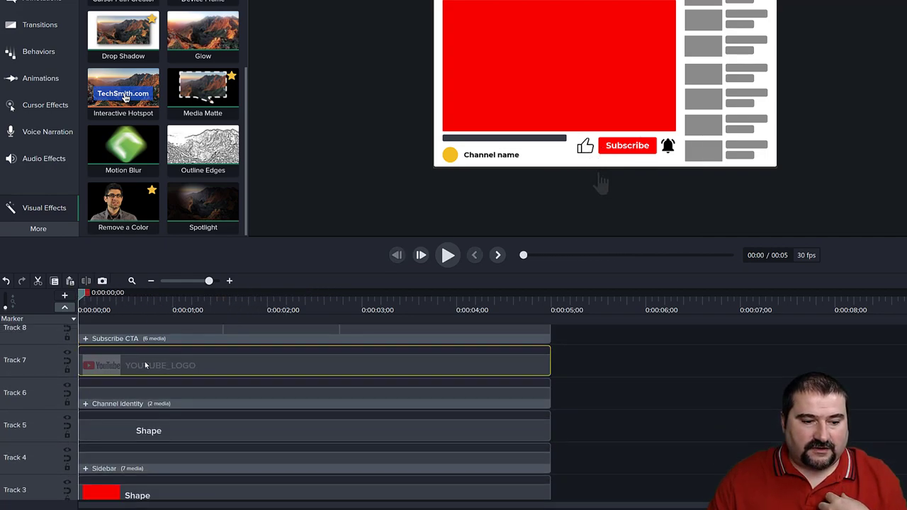
click(146, 401)
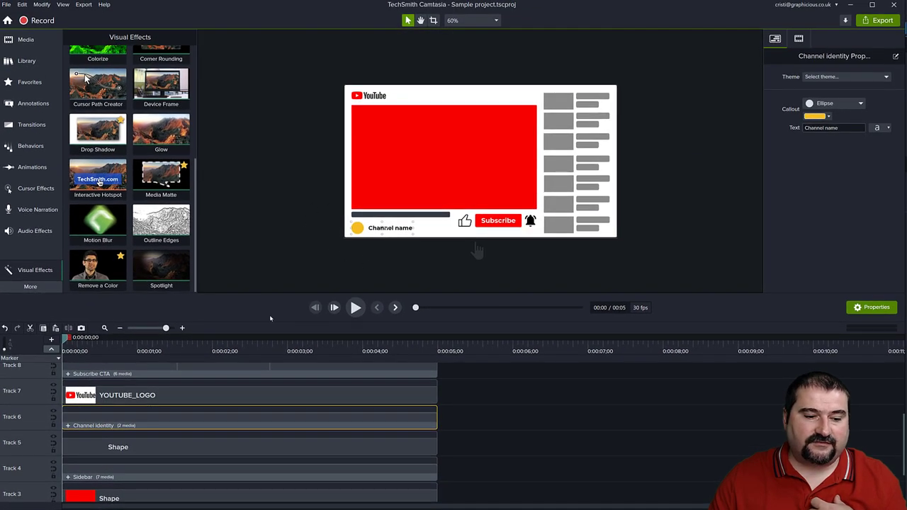
click(138, 448)
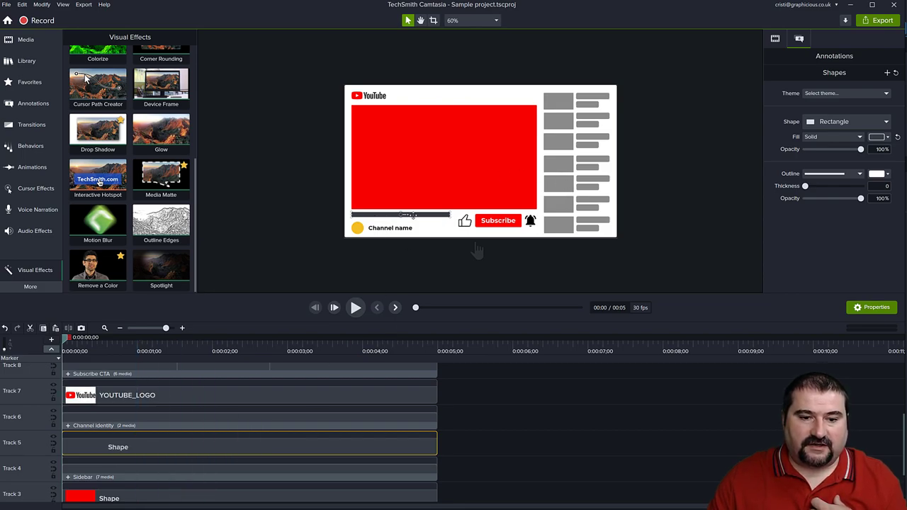
click(125, 475)
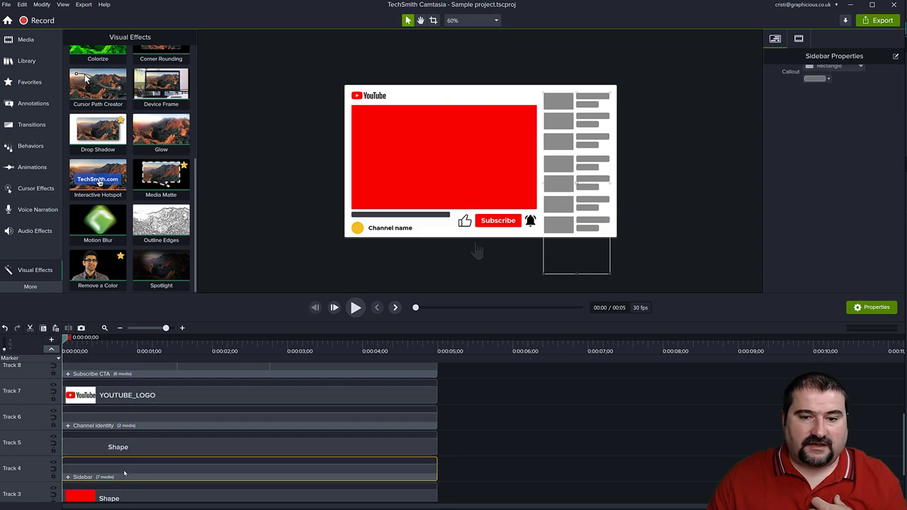
click(127, 496)
scroll(142, 482, down, 2)
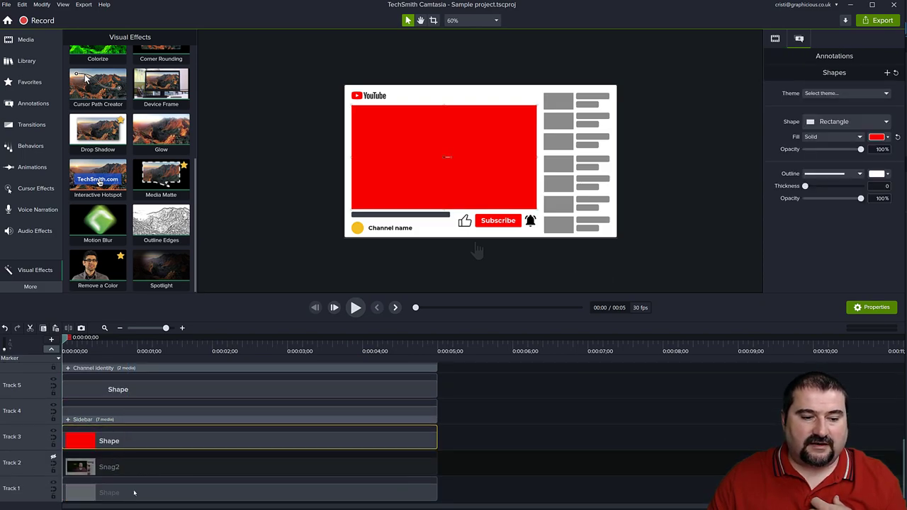
drag(148, 480, 147, 480)
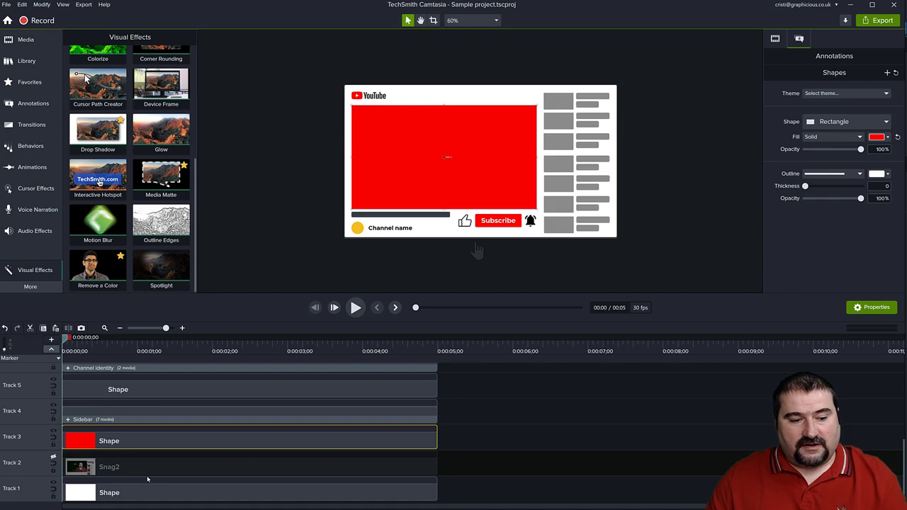
- Delete the Snag2 screenshot clip from Track 2 and remove all empty tracks
drag(147, 479, 117, 470)
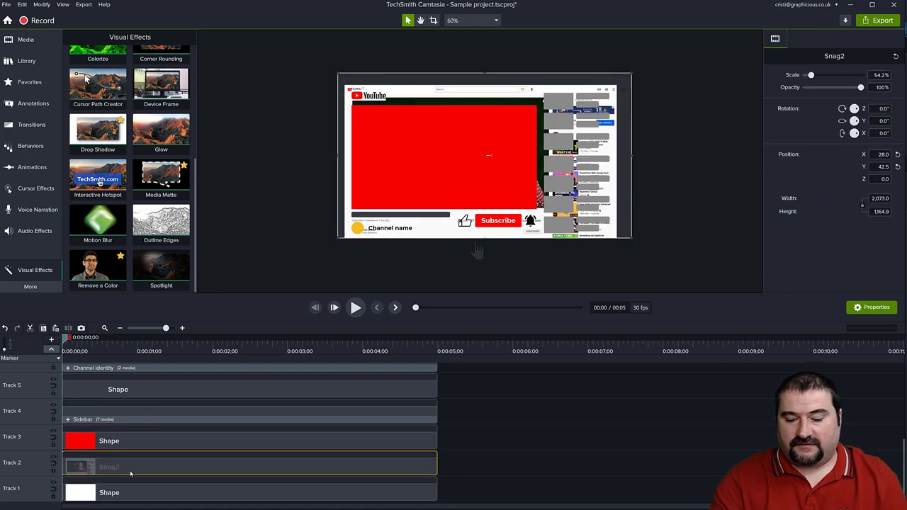
key(Delete)
right_click(37, 469)
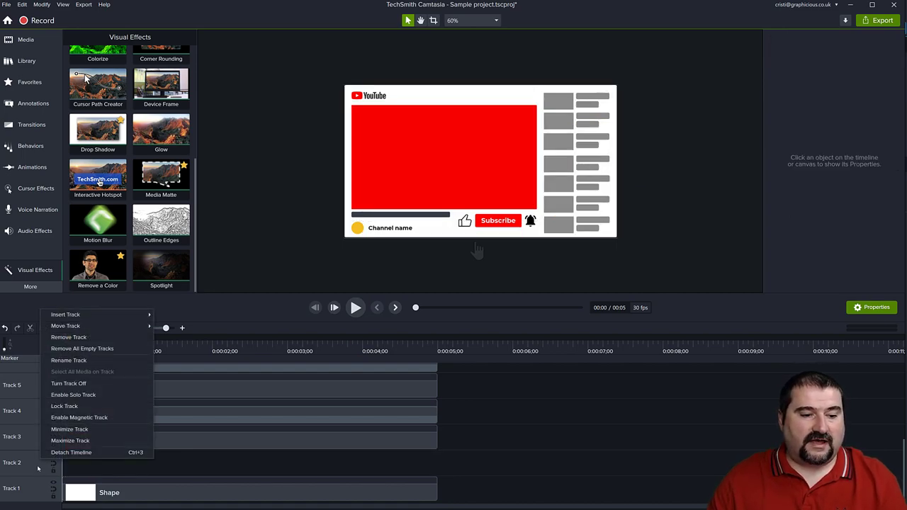
click(74, 347)
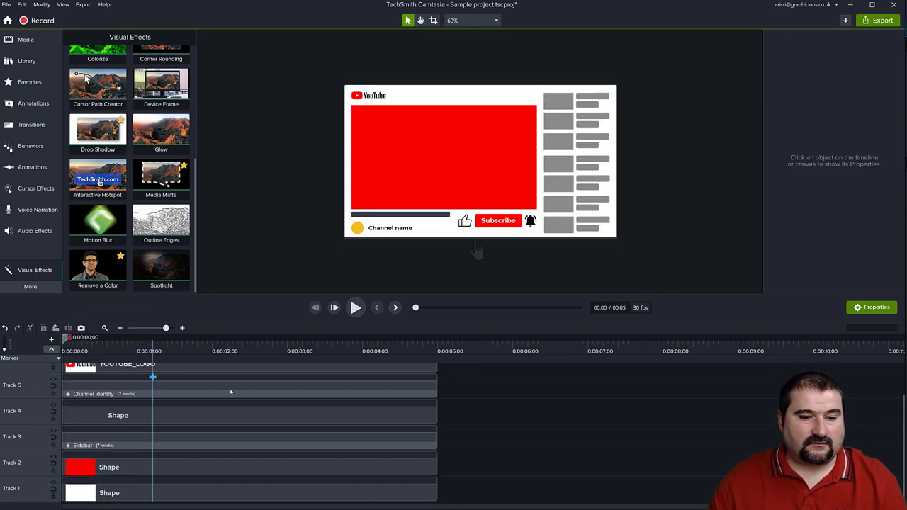
- Combine all clips on Tracks 1 to 7 into a single group and save the project
drag(387, 296, 387, 189)
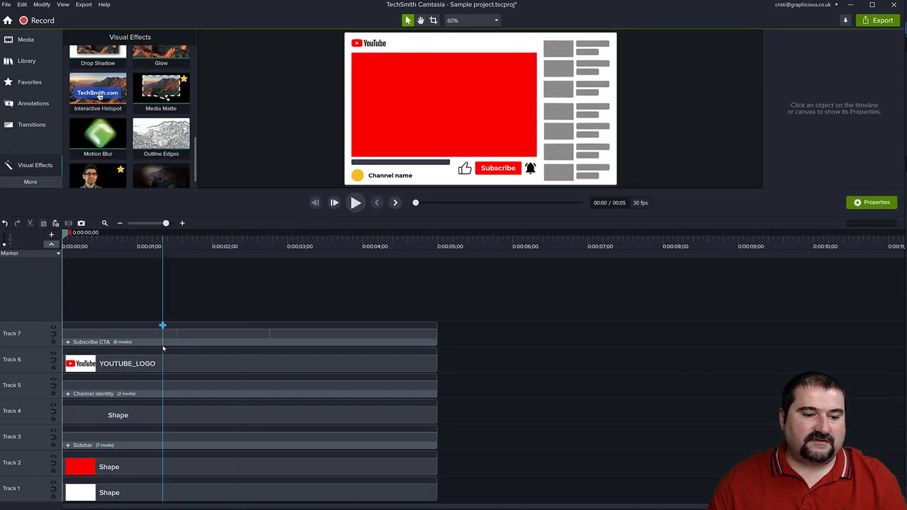
click(141, 364)
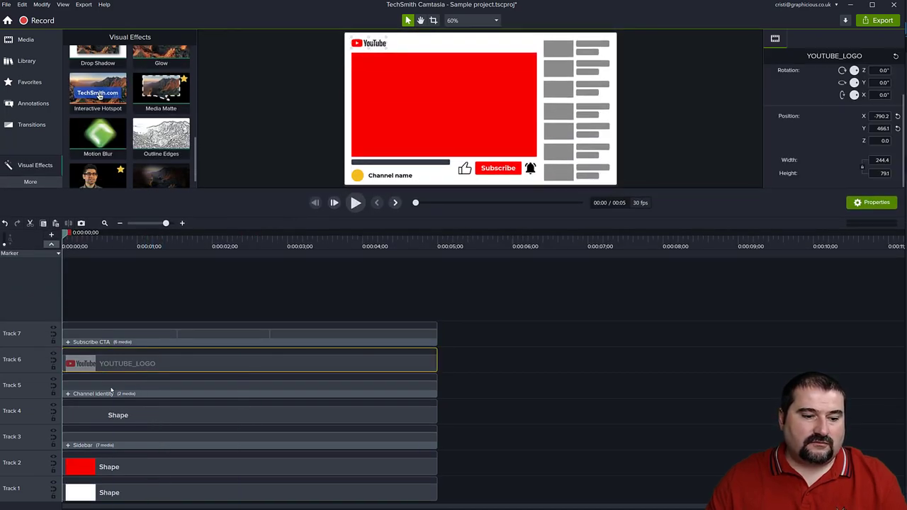
click(533, 306)
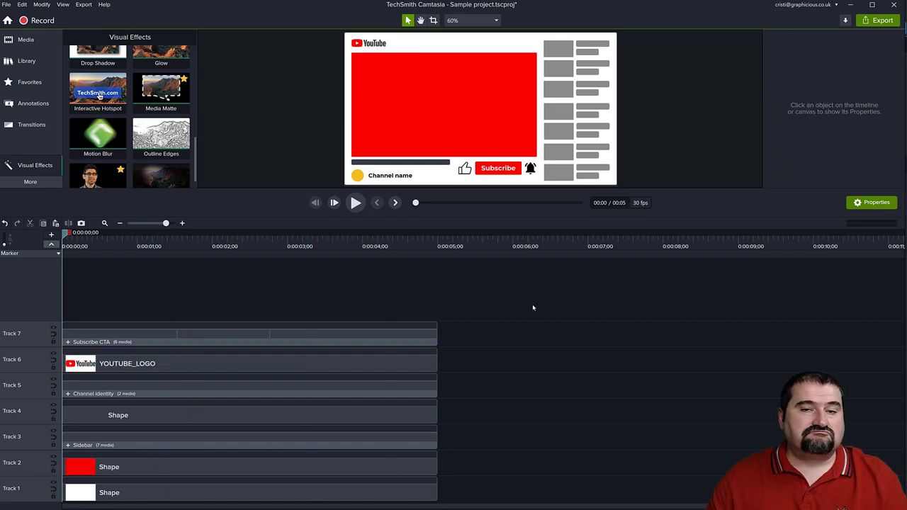
drag(536, 289, 228, 498)
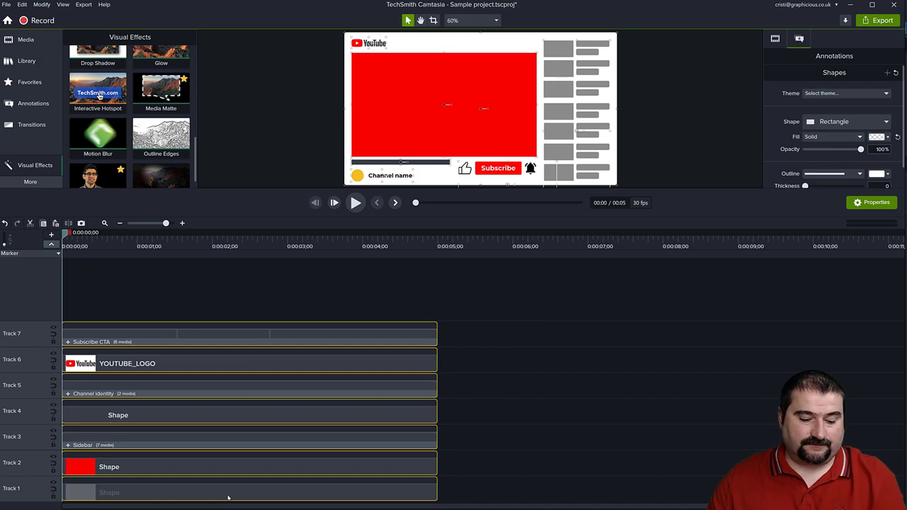
key(ctrl+g)
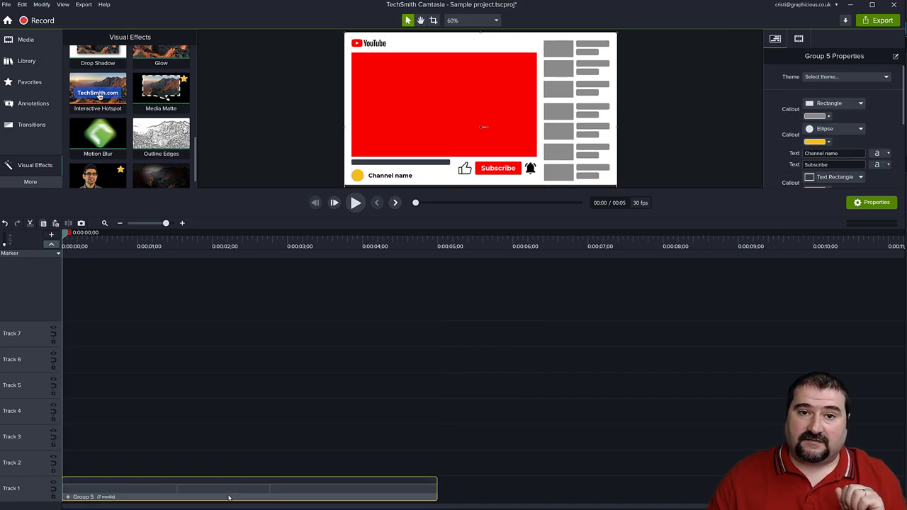
key(ctrl+s)
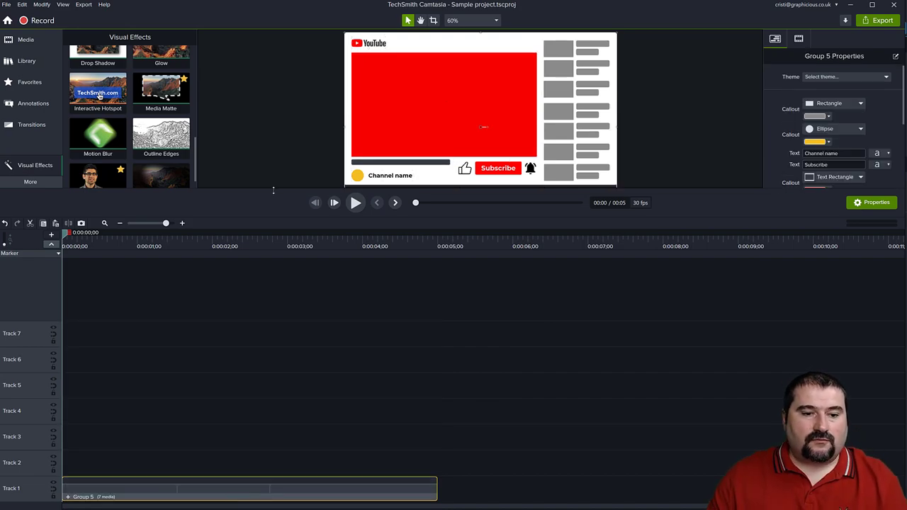
- Enlarge the preview area and open the combined group on Track 1 to view its nested clips
drag(273, 190, 276, 259)
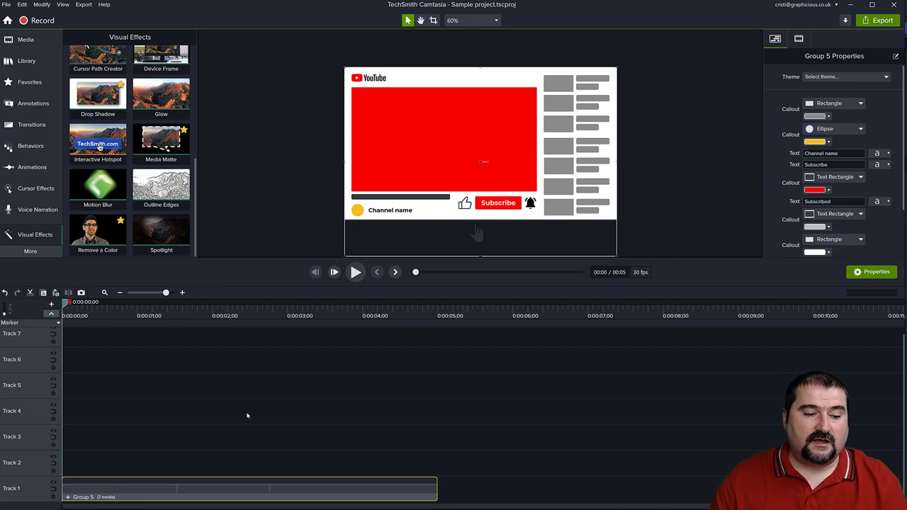
click(67, 497)
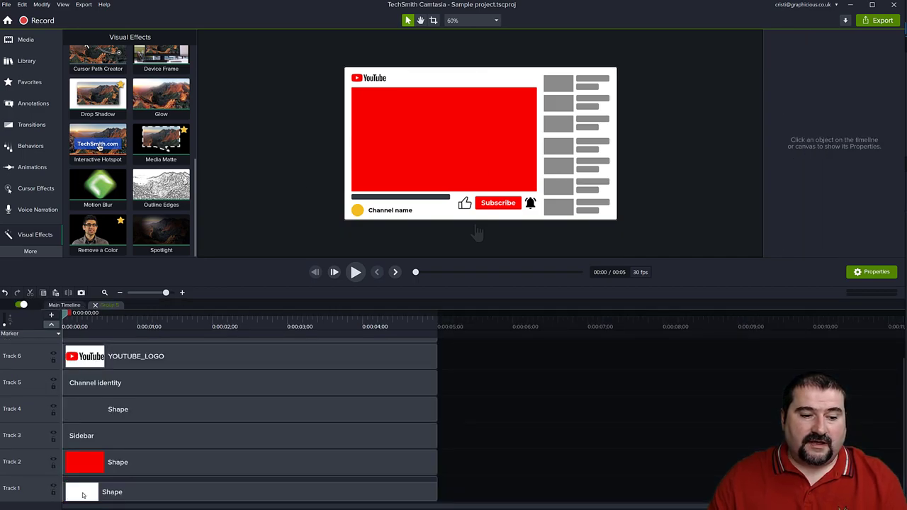
scroll(196, 428, up, 1)
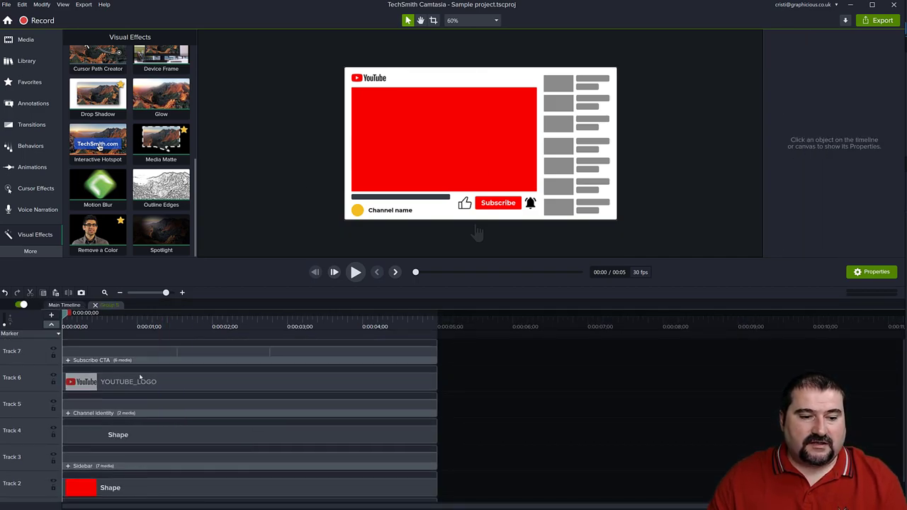
- Open the Subscribe CTA group, scrub its animation to about 0:00:01;21, and return to the parent group
click(68, 361)
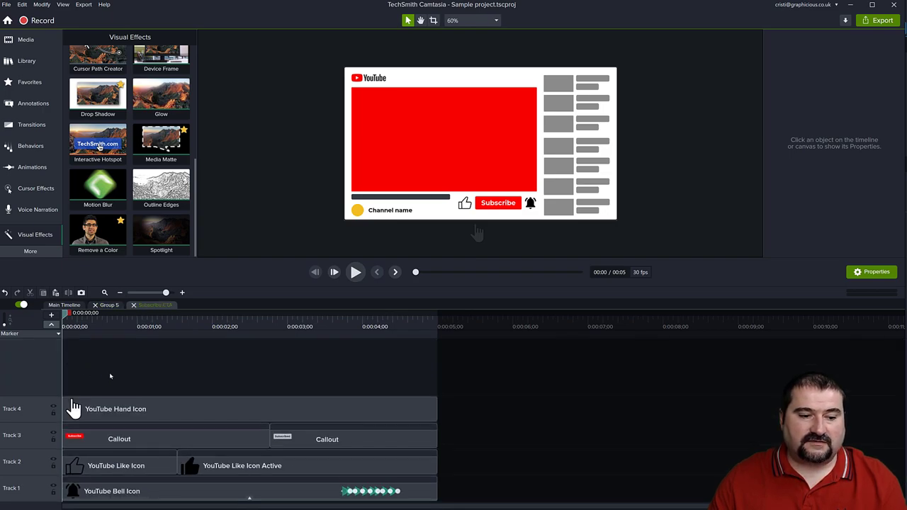
drag(66, 316, 190, 340)
click(133, 305)
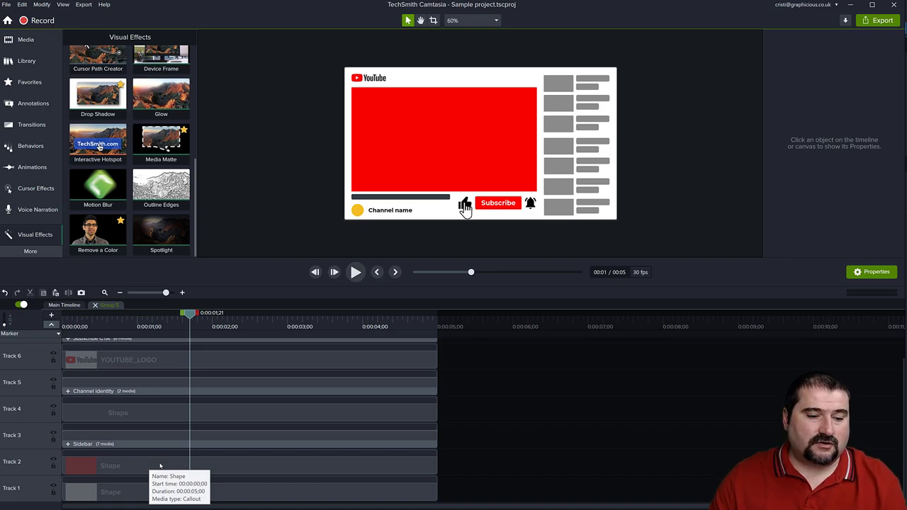
scroll(160, 466, up, 1)
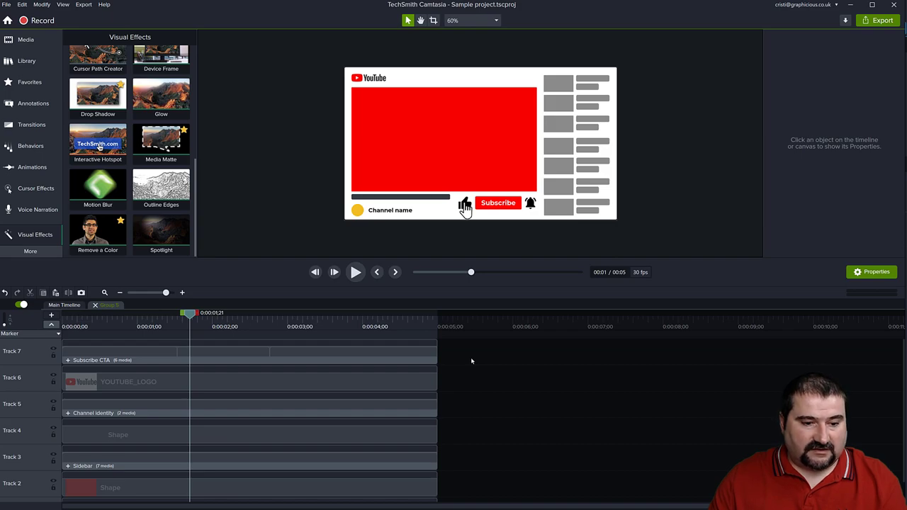
- Shift all clips in the group later so they start at 0:00:01;14, and return the playhead to the beginning
key(ctrl+a)
drag(307, 359, 416, 363)
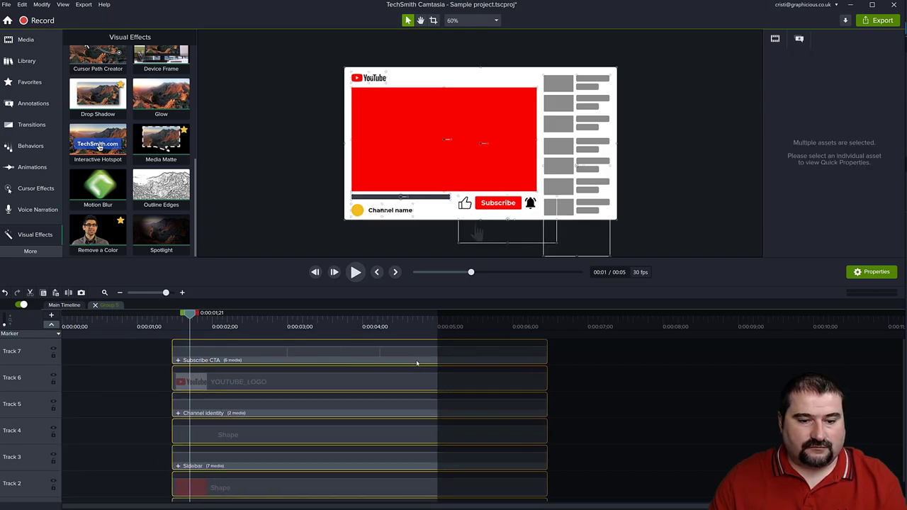
click(141, 363)
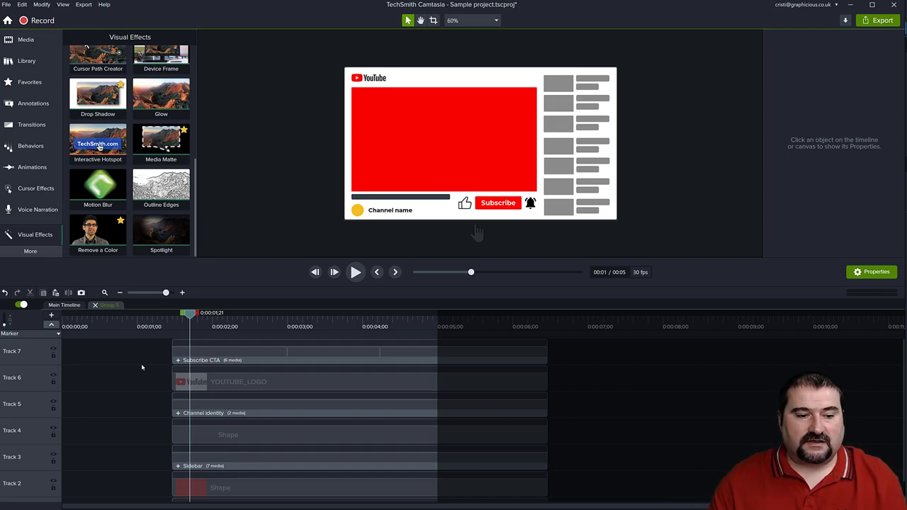
drag(189, 320, 67, 319)
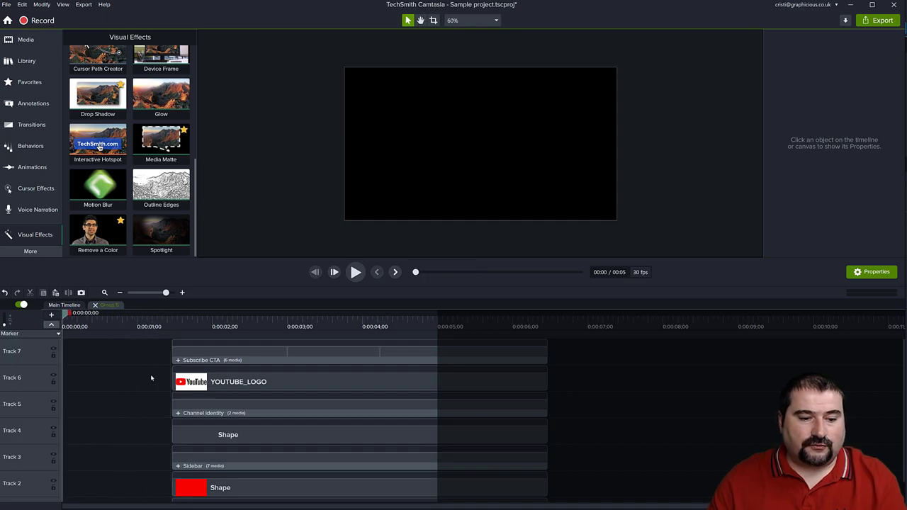
- Extend the starts of the clips on Tracks 1 to 6 back to the beginning of the timeline
drag(152, 377, 248, 495)
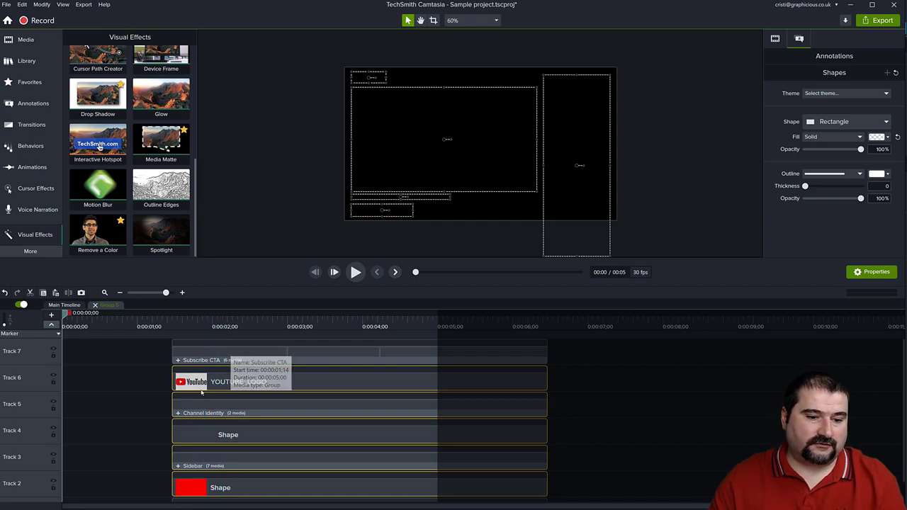
drag(174, 387, 50, 369)
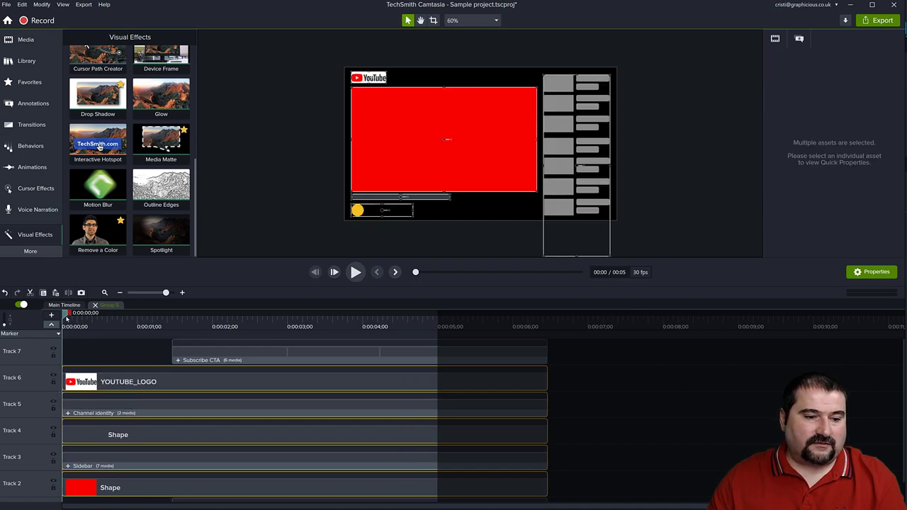
drag(65, 317, 139, 333)
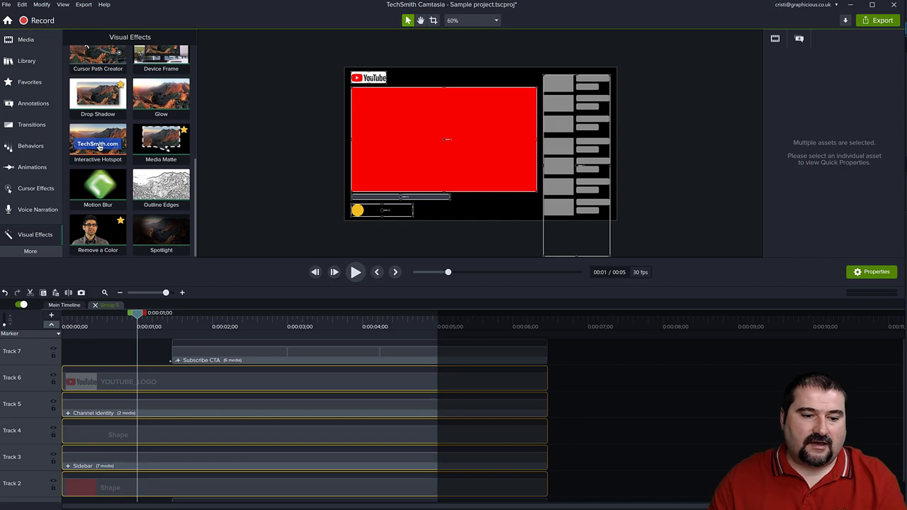
click(178, 361)
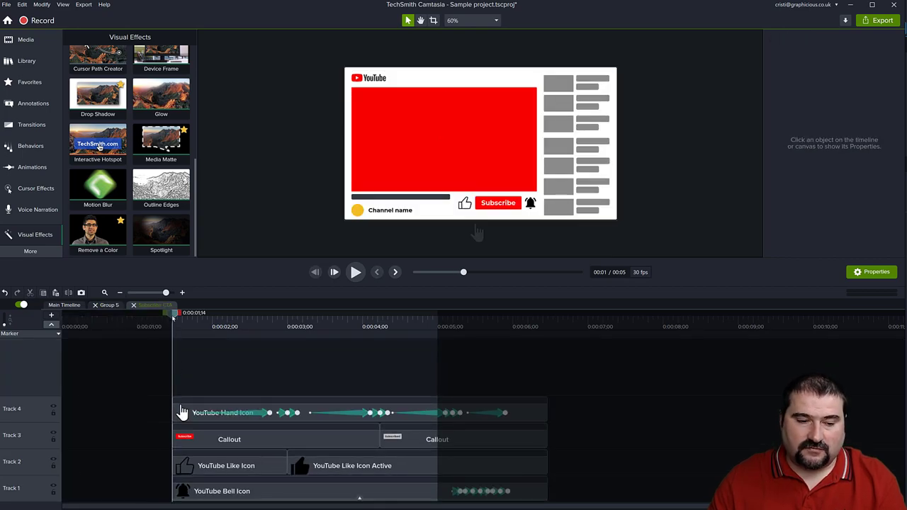
click(108, 305)
mouse_move(202, 319)
mouse_down()
mouse_move(153, 318)
mouse_move(194, 321)
mouse_up()
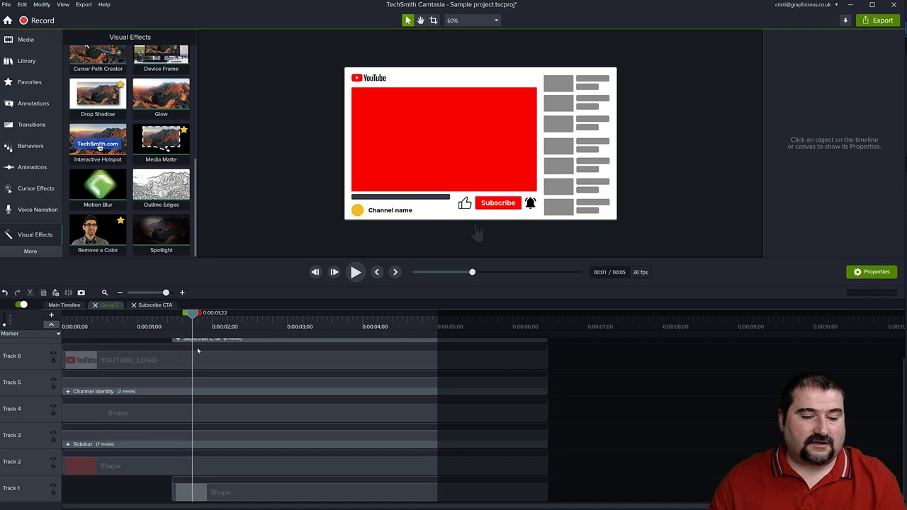
drag(173, 496, 63, 496)
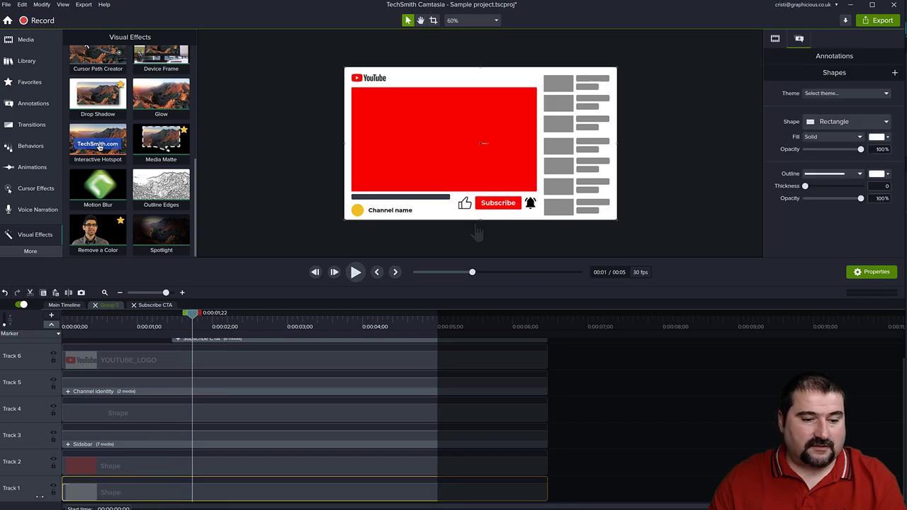
mouse_move(196, 318)
mouse_down()
mouse_move(161, 319)
mouse_move(264, 320)
mouse_move(160, 321)
mouse_move(184, 321)
mouse_up()
click(213, 324)
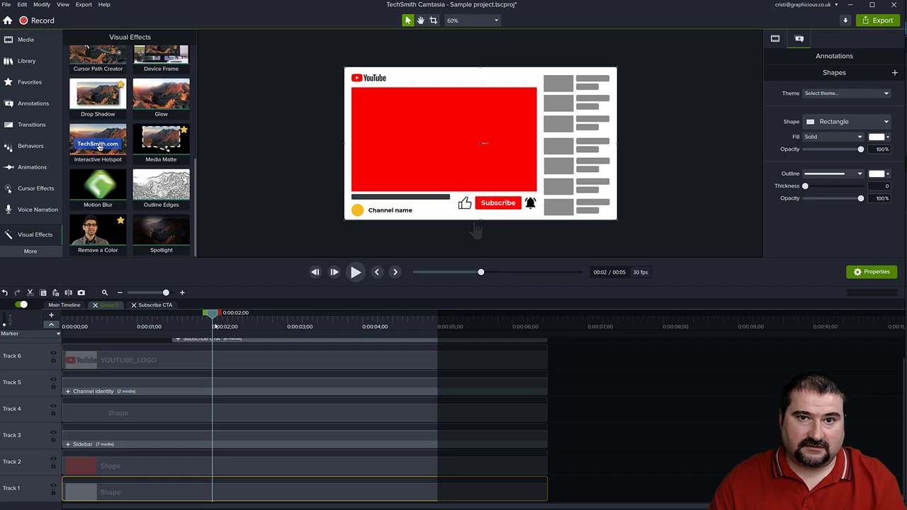
- Ungroup Subscribe CTA on Track 7 and extend the starts of its hand, callout, like and bell clips back to the timeline's beginning
scroll(241, 382, up, 1)
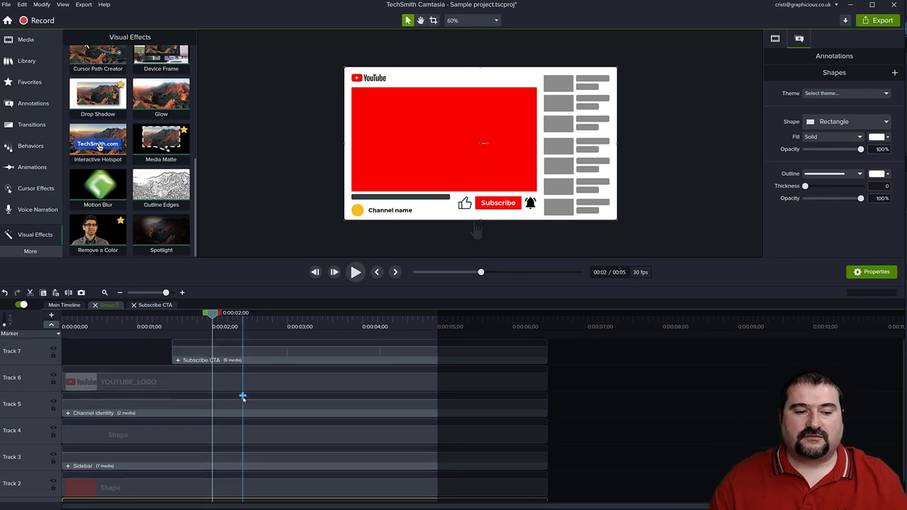
click(243, 358)
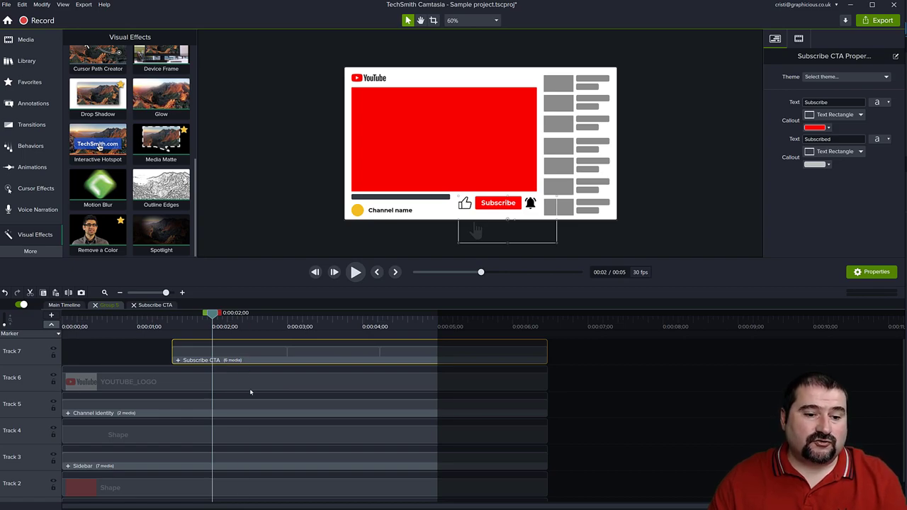
key(ctrl+shift+u)
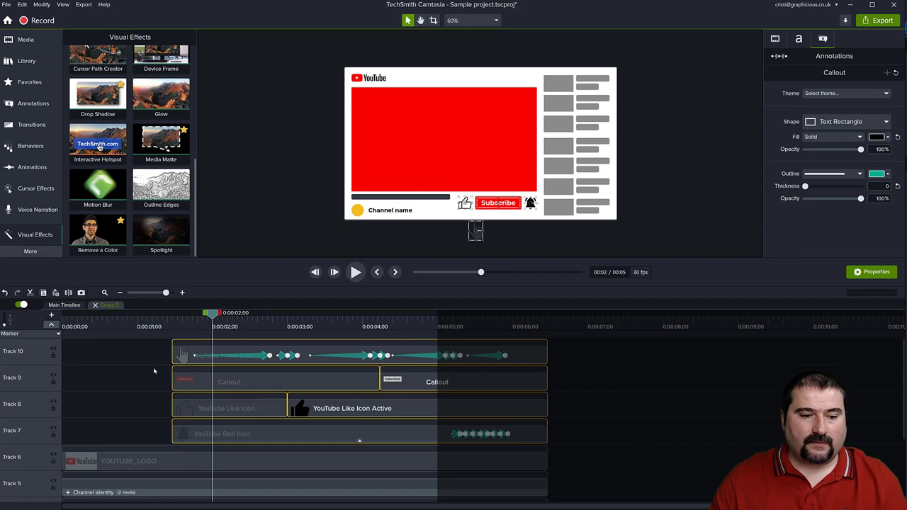
drag(172, 354, 43, 352)
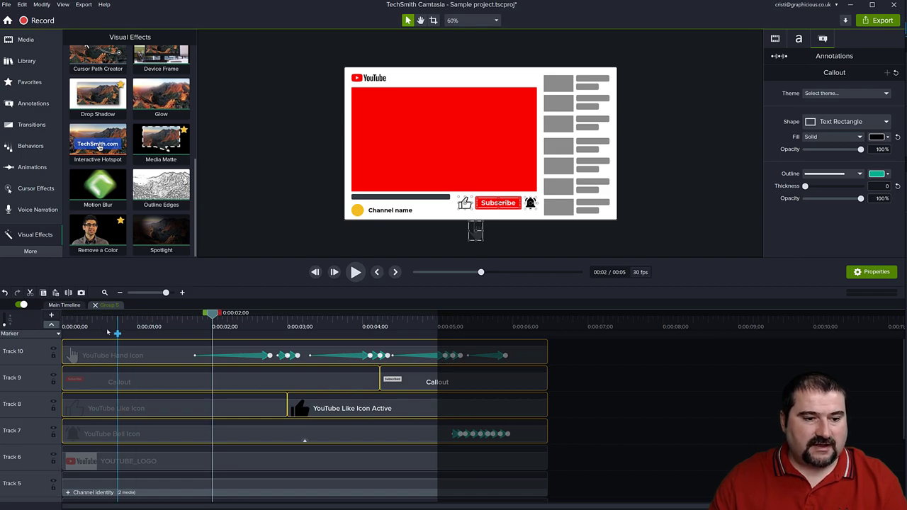
- Return to the main timeline, ungroup Group 5, and extend the ends of all its clips to nearly 8 seconds
click(96, 306)
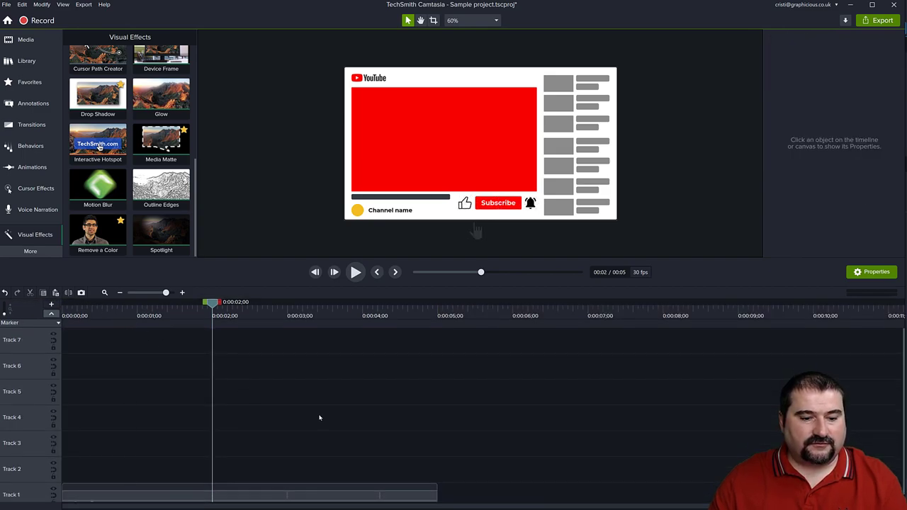
click(288, 495)
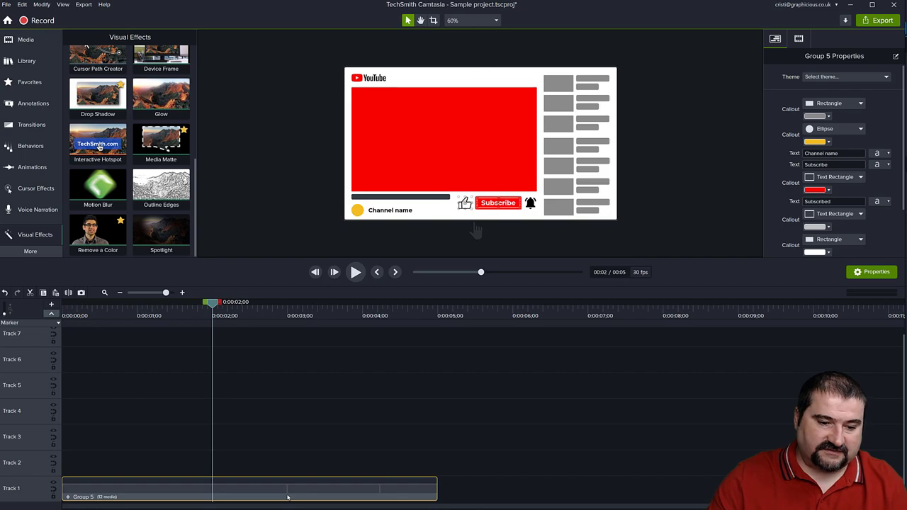
key(ctrl+shift+g)
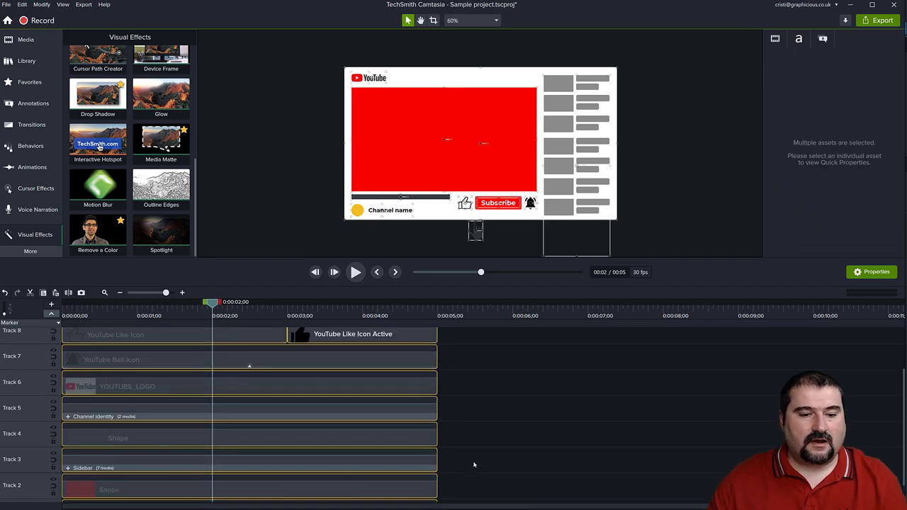
scroll(474, 461, up, 2)
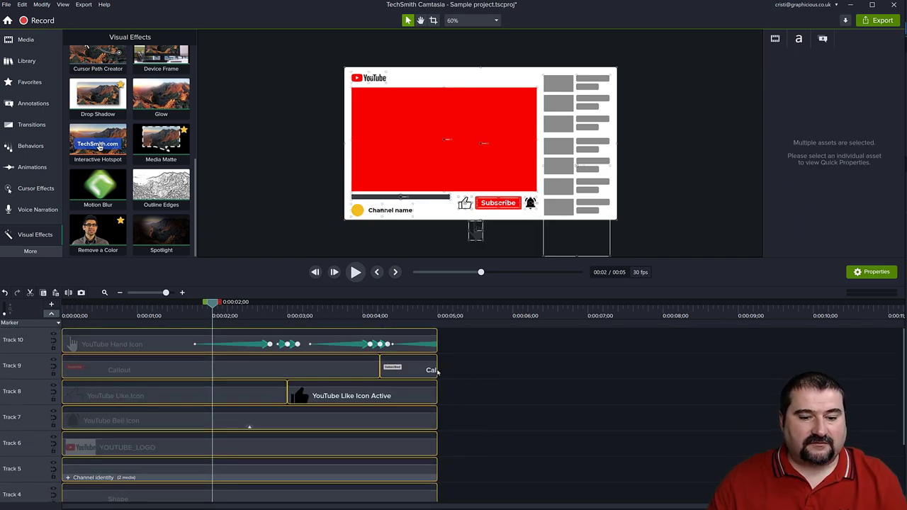
drag(437, 371, 659, 377)
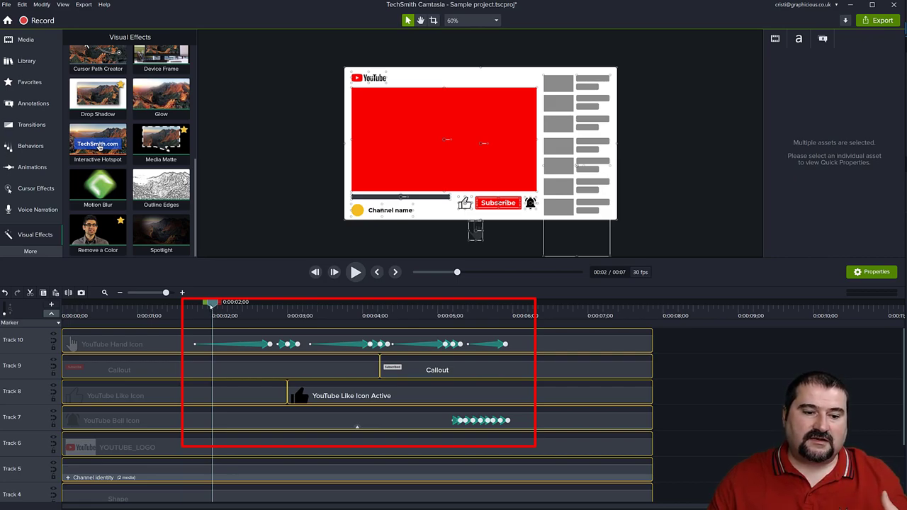
drag(212, 304, 623, 374)
click(677, 362)
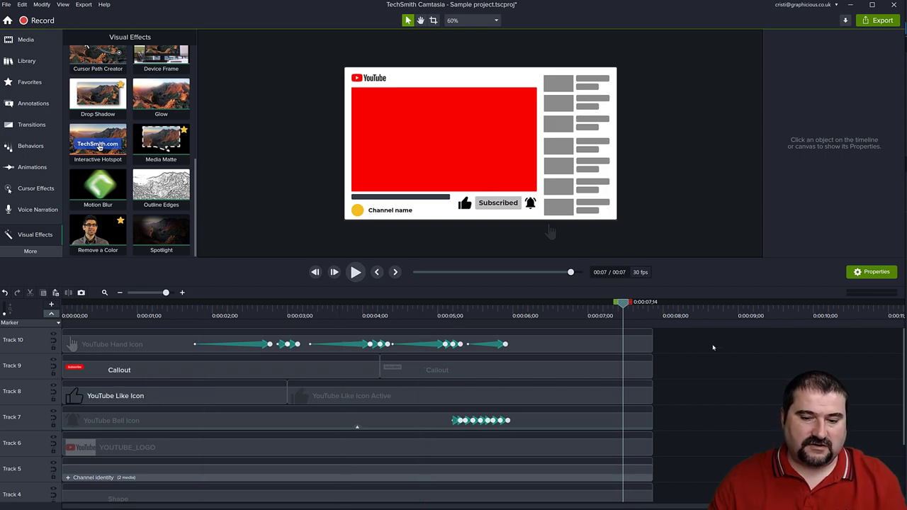
- Group the hand, callout, like and bell icon clips on Tracks 7 to 10
mouse_move(712, 345)
mouse_down()
mouse_move(319, 352)
mouse_move(113, 370)
mouse_move(96, 421)
mouse_move(82, 424)
mouse_up()
right_click(352, 375)
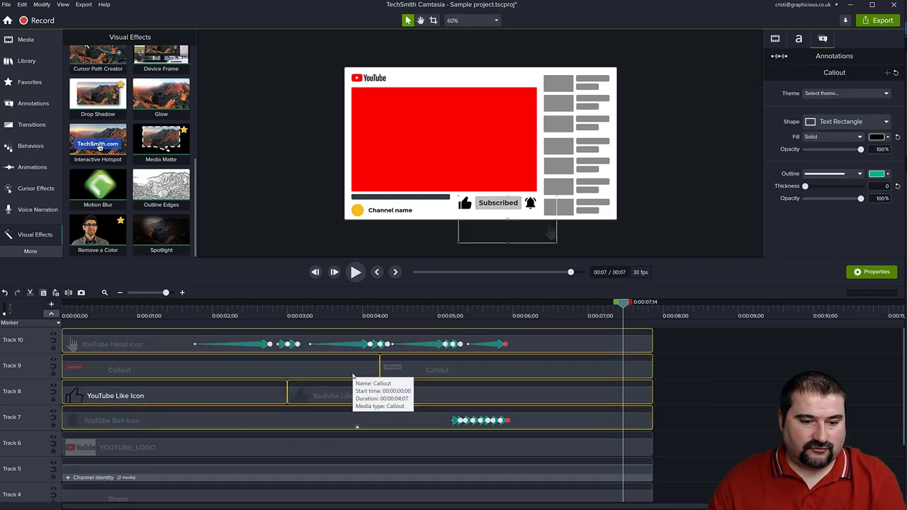
key(ctrl+g)
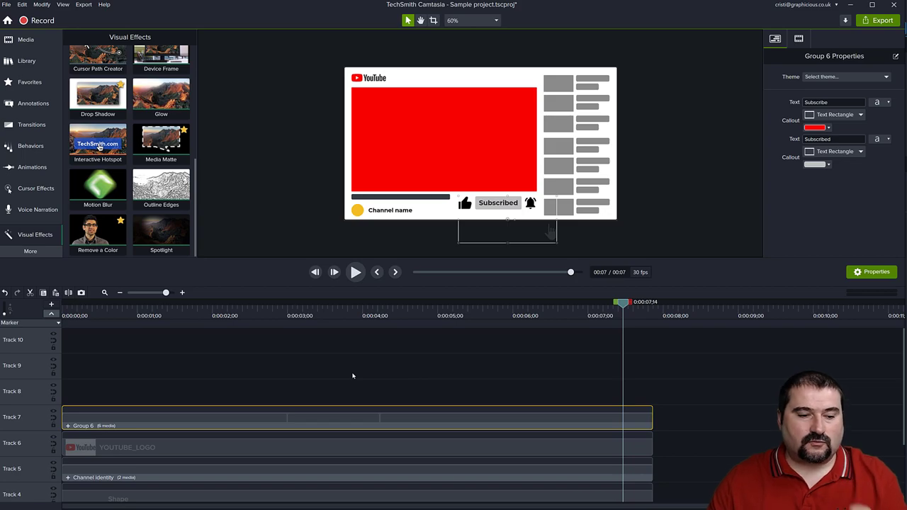
- Open the new six-clip group and add a marker named "Hand comes in" at 0:00:01;23, where the hand animation starts
click(67, 426)
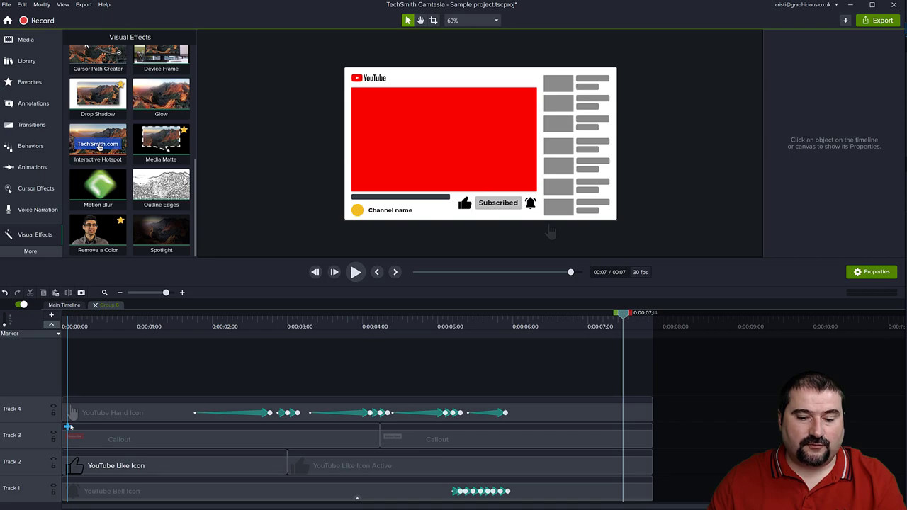
drag(626, 316, 197, 323)
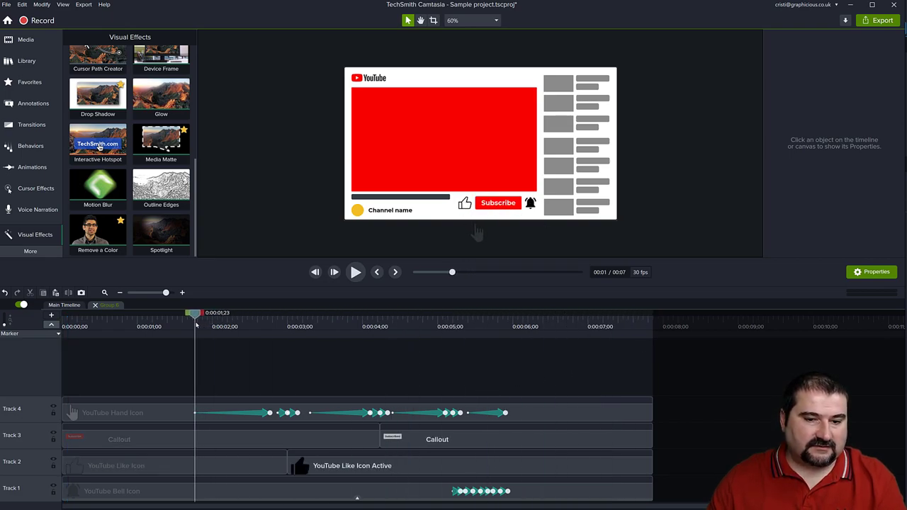
click(197, 334)
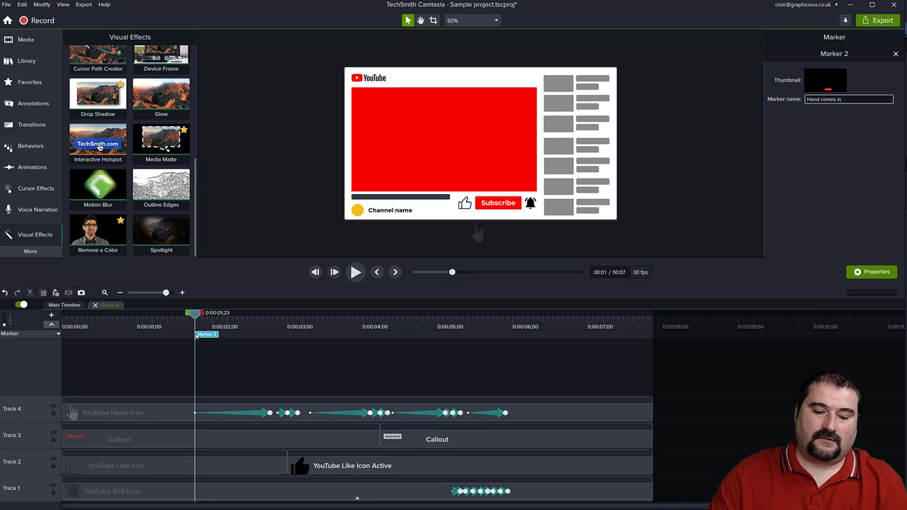
key(Return)
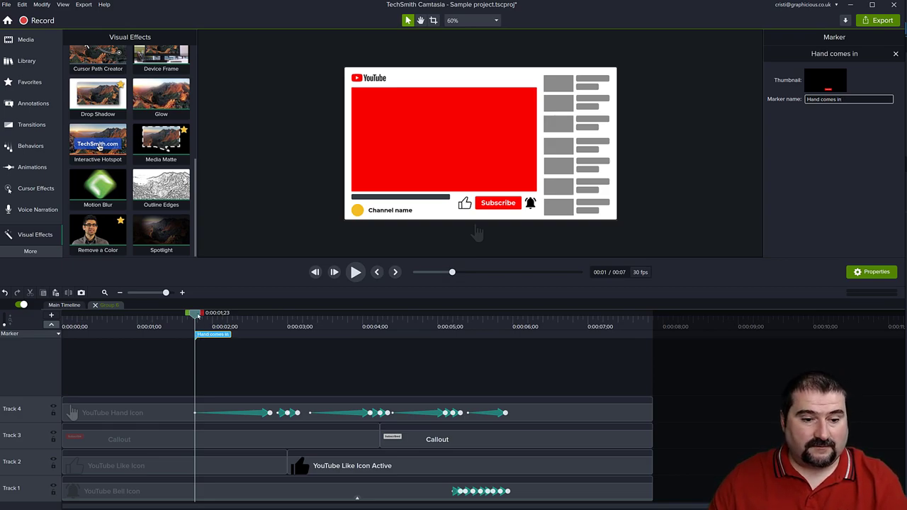
- Add a marker named "Animation ended" at 0:00:05;28 and return to the main timeline
drag(196, 314, 509, 333)
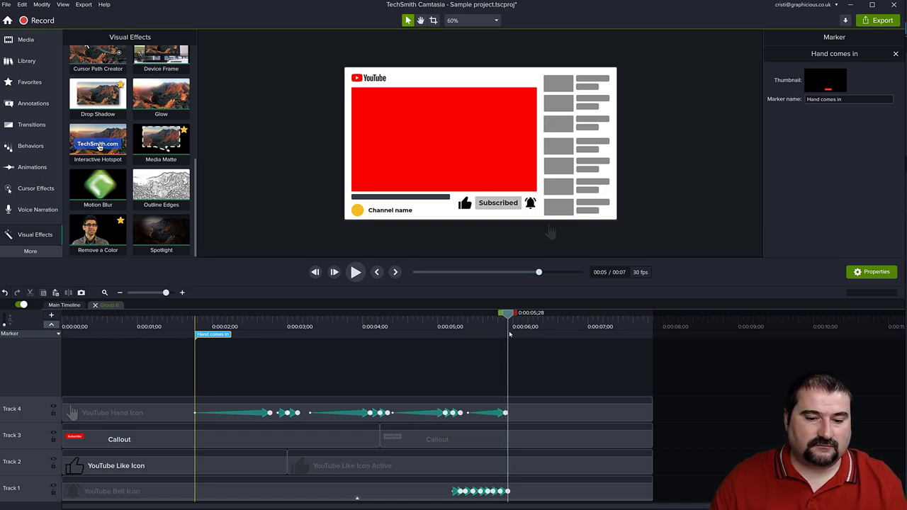
click(507, 336)
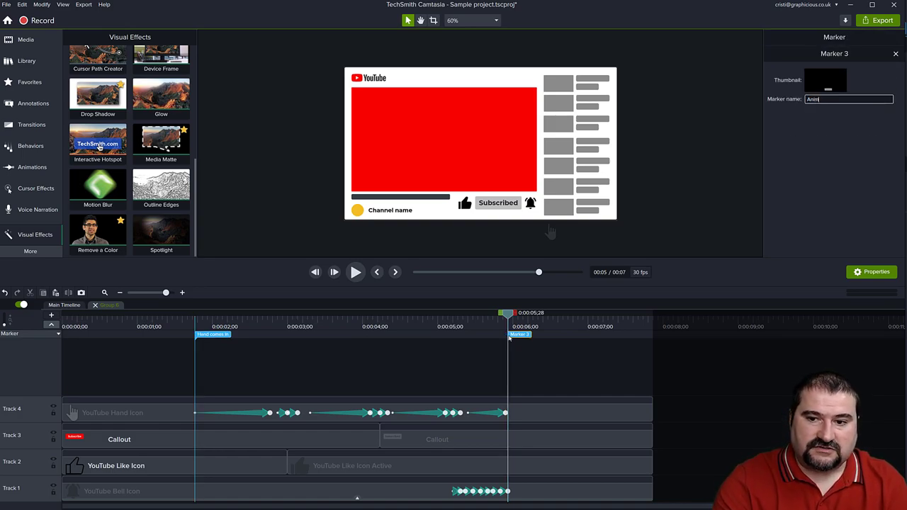
text(Animation ended)
key(Return)
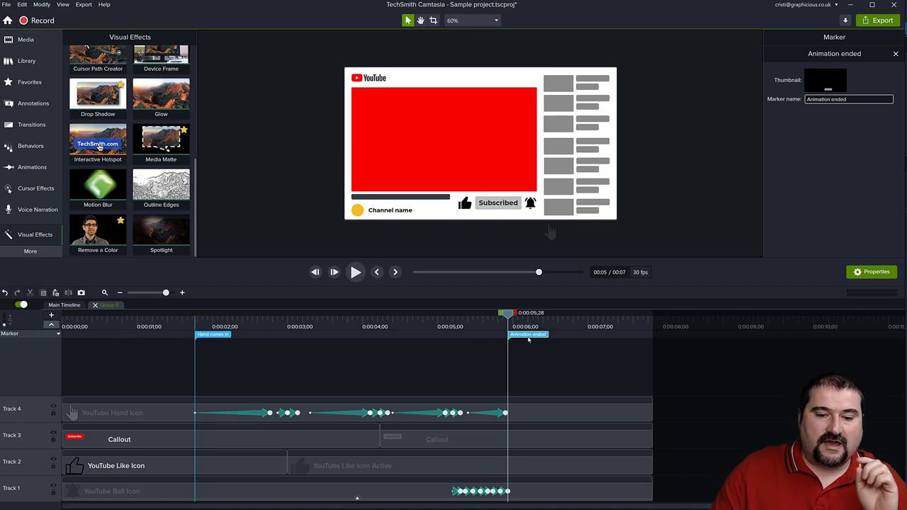
click(96, 306)
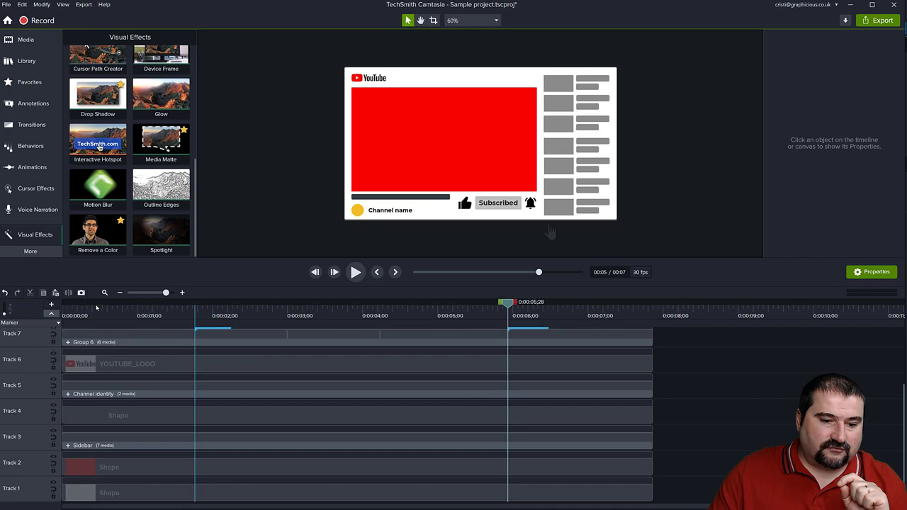
scroll(198, 363, up, 3)
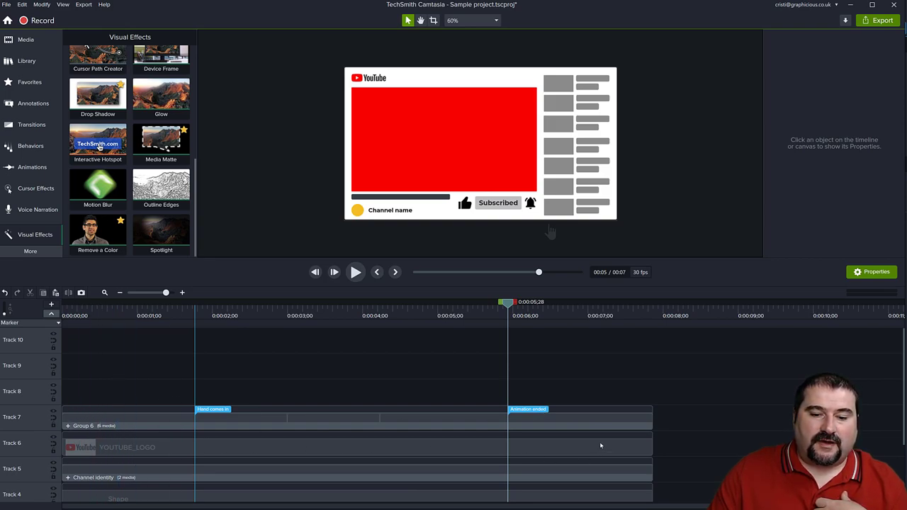
scroll(601, 448, down, 3)
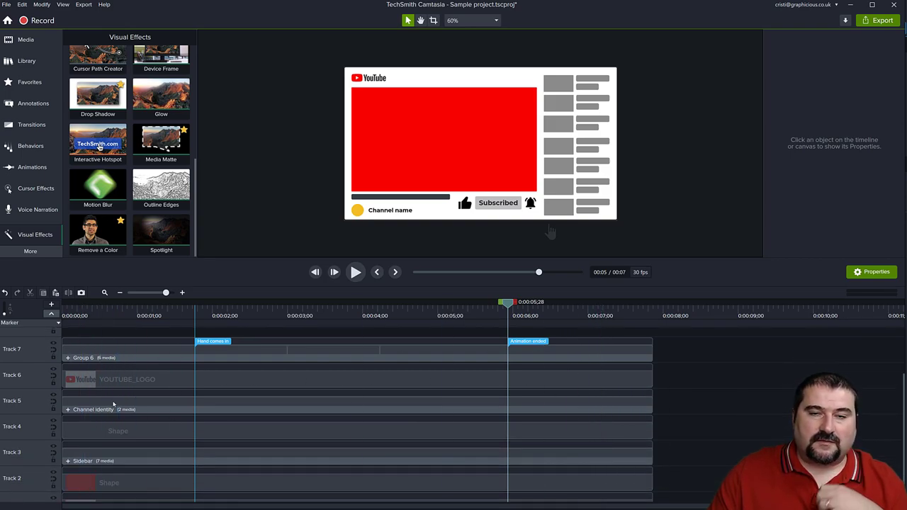
- Group all the clips on Tracks 1 to 7 into a single group
scroll(116, 406, up, 3)
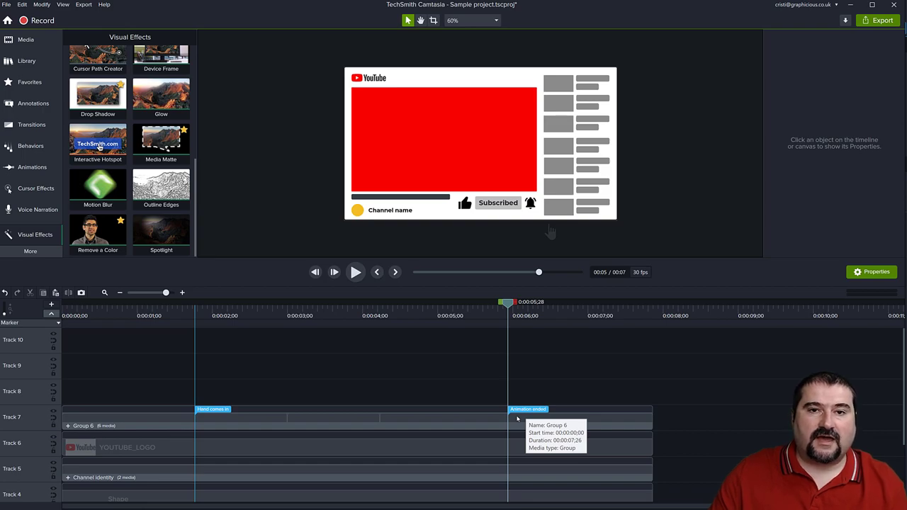
drag(182, 311, 172, 340)
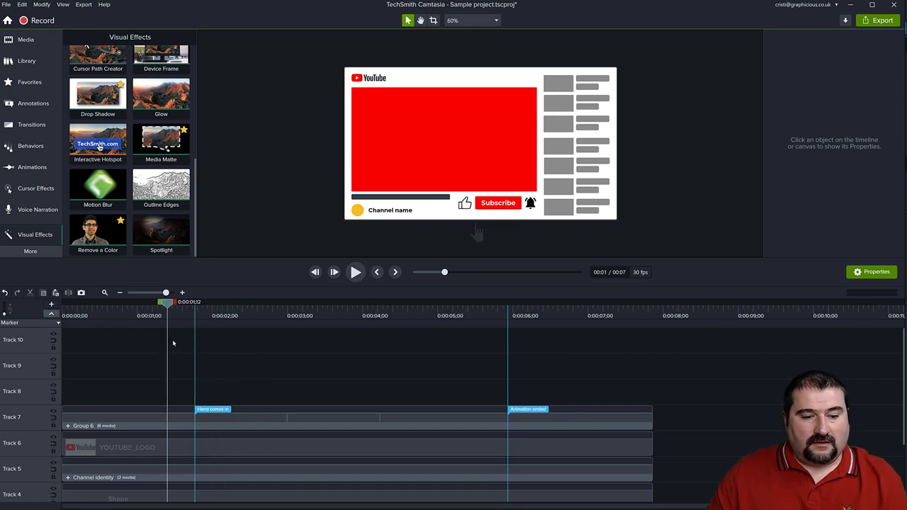
drag(306, 367, 333, 503)
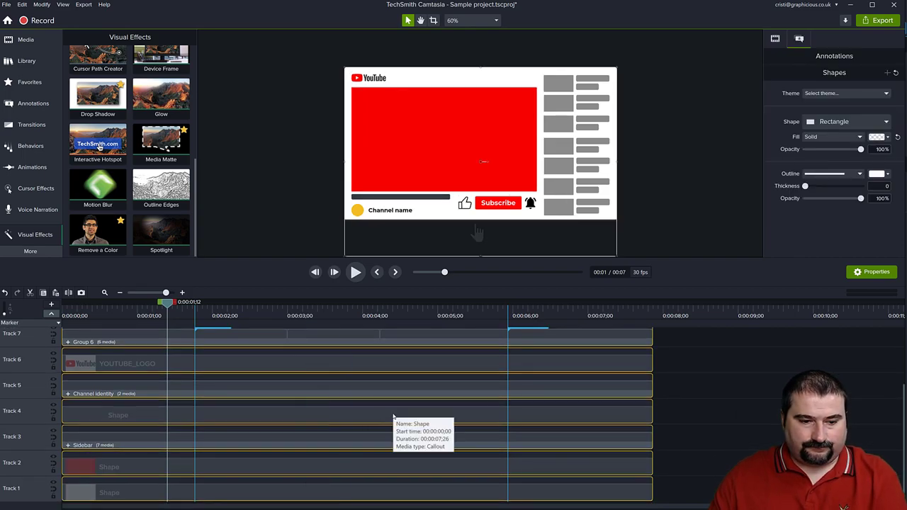
key(ctrl+g)
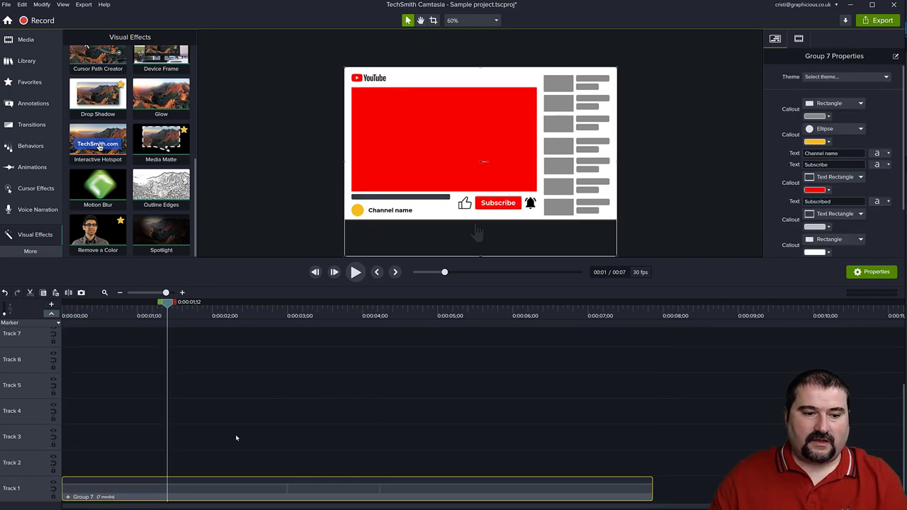
- Open the new seven-clip group, check its "Hand comes in" and "Animation ended" markers, and return to the main timeline
drag(166, 317, 204, 319)
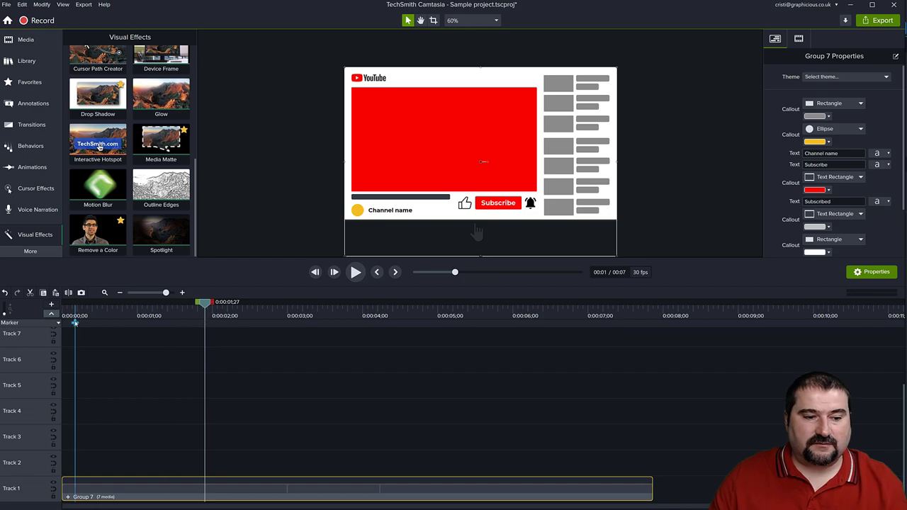
click(68, 498)
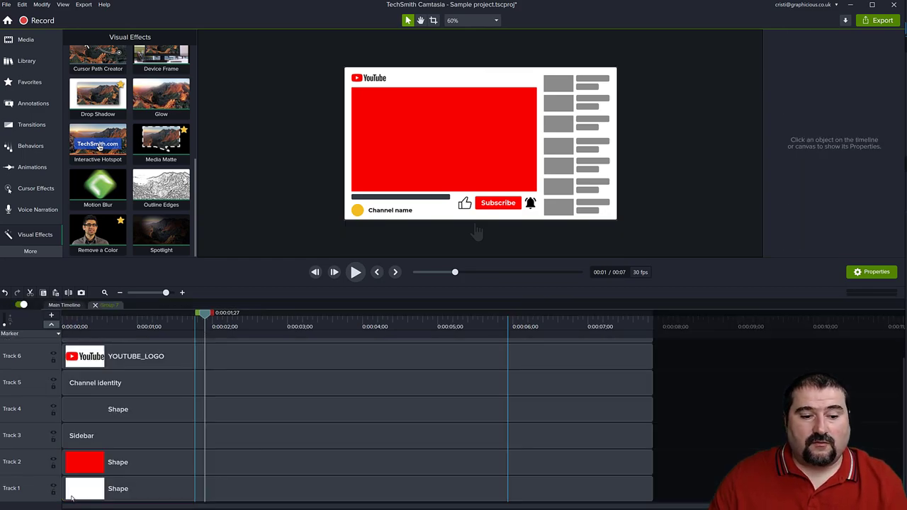
mouse_move(201, 318)
mouse_down()
mouse_move(517, 313)
mouse_move(508, 313)
mouse_up()
click(195, 334)
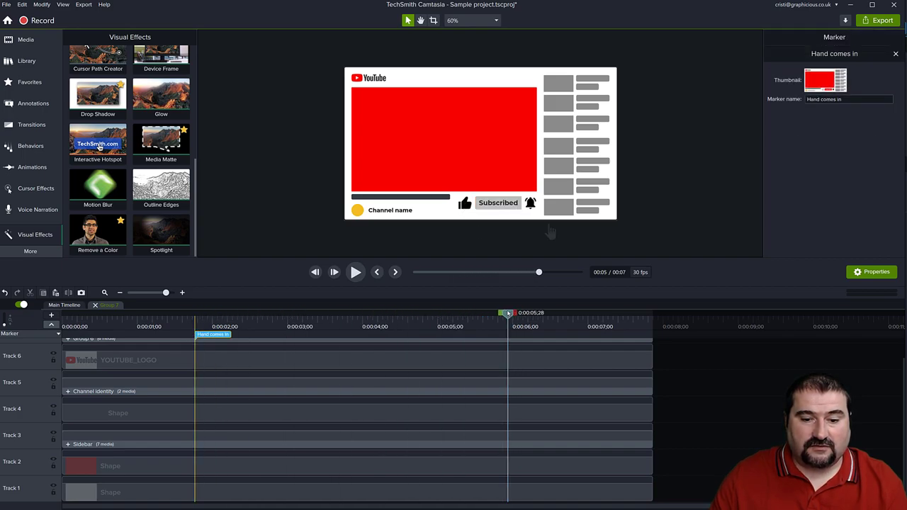
click(509, 334)
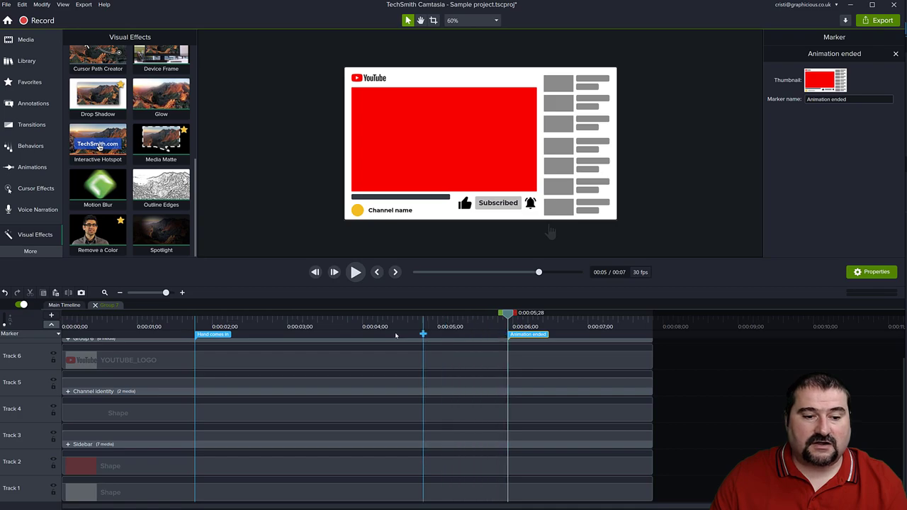
scroll(276, 382, up, 1)
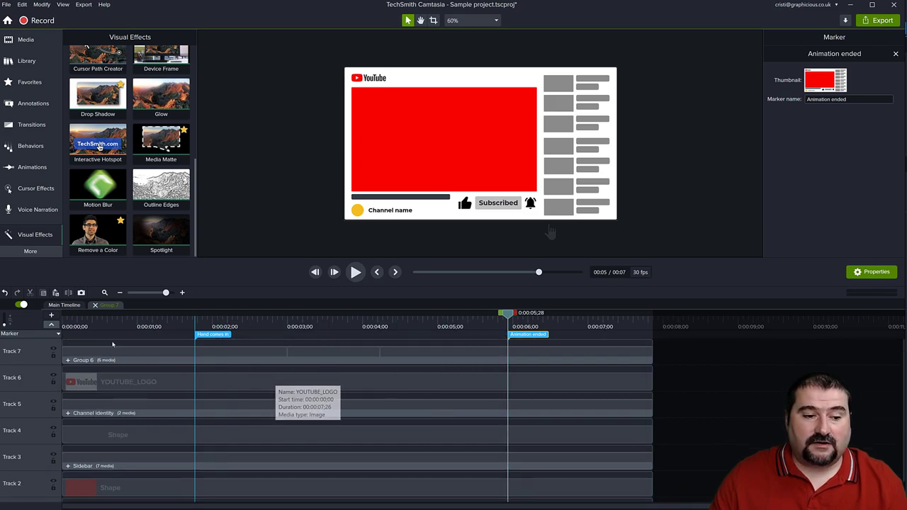
click(71, 306)
- Resize the seven-clip group on Track 1 to canvas size, then deselect it
scroll(248, 432, down, 1)
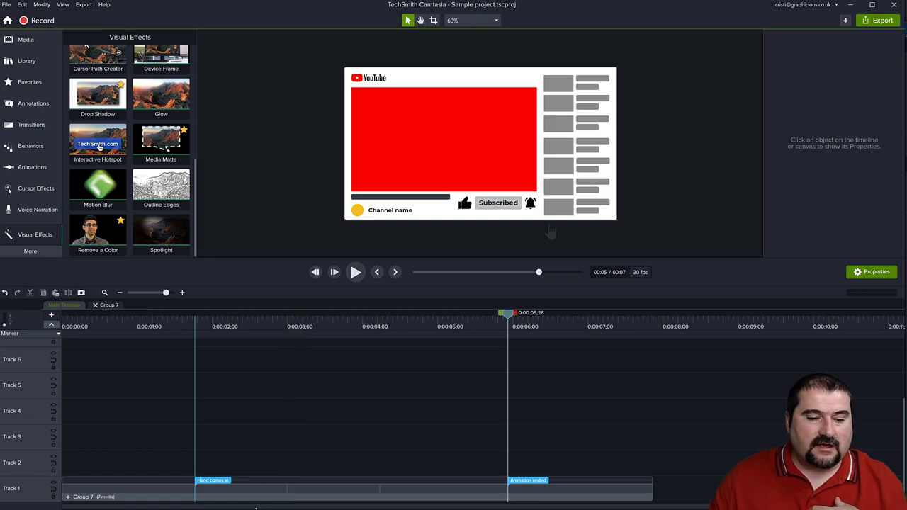
drag(314, 492, 256, 489)
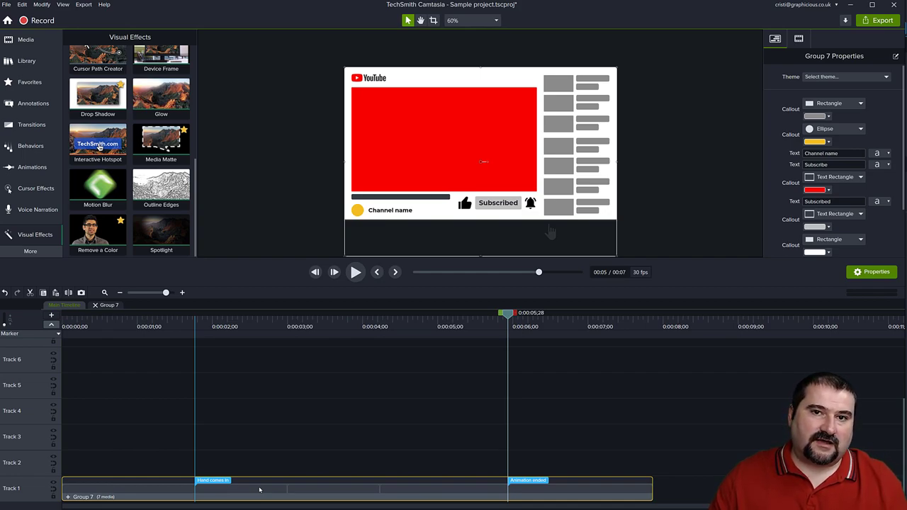
click(177, 326)
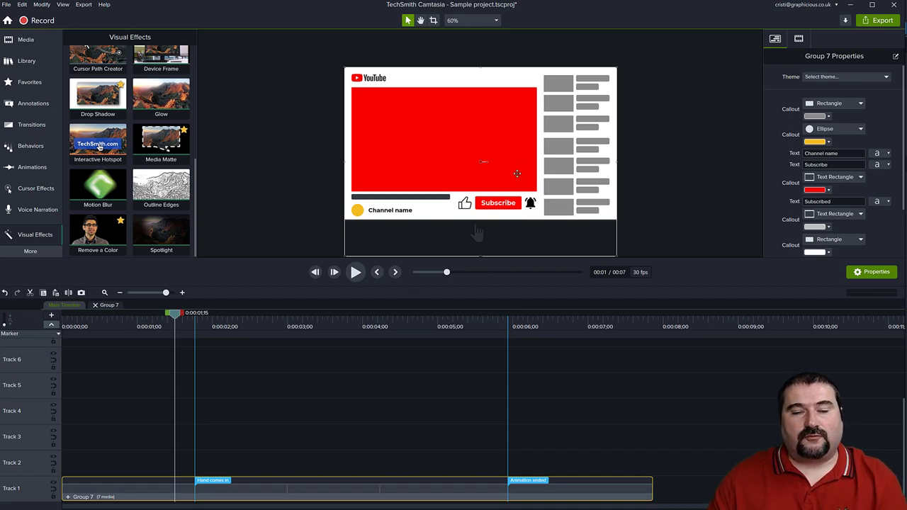
drag(629, 257, 630, 285)
scroll(477, 252, up, 4)
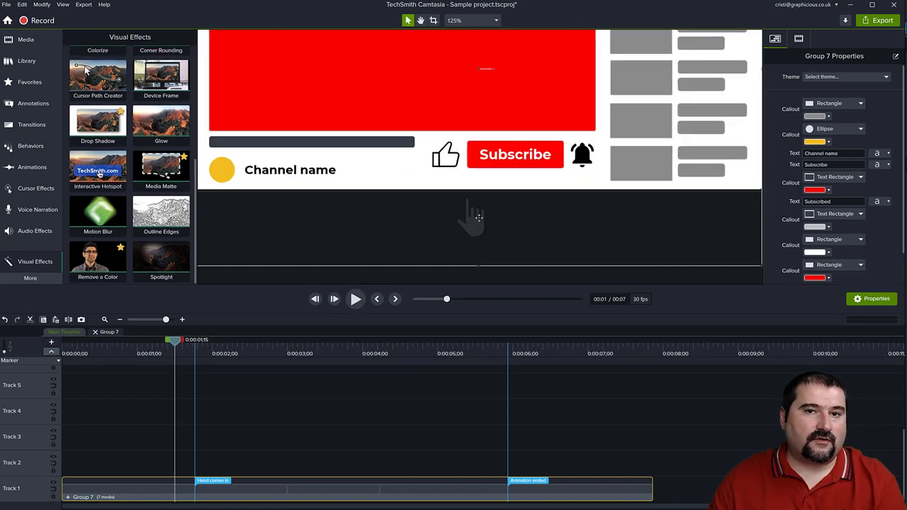
right_click(298, 496)
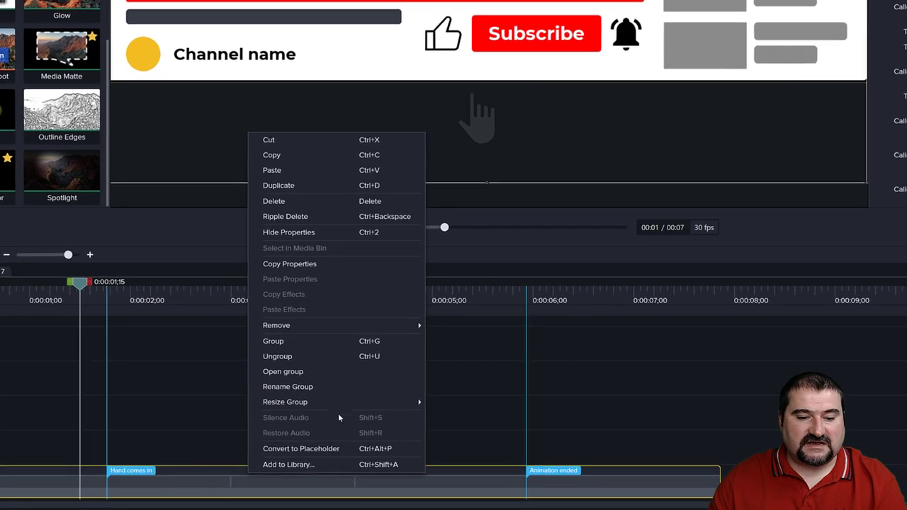
mouse_move(343, 402)
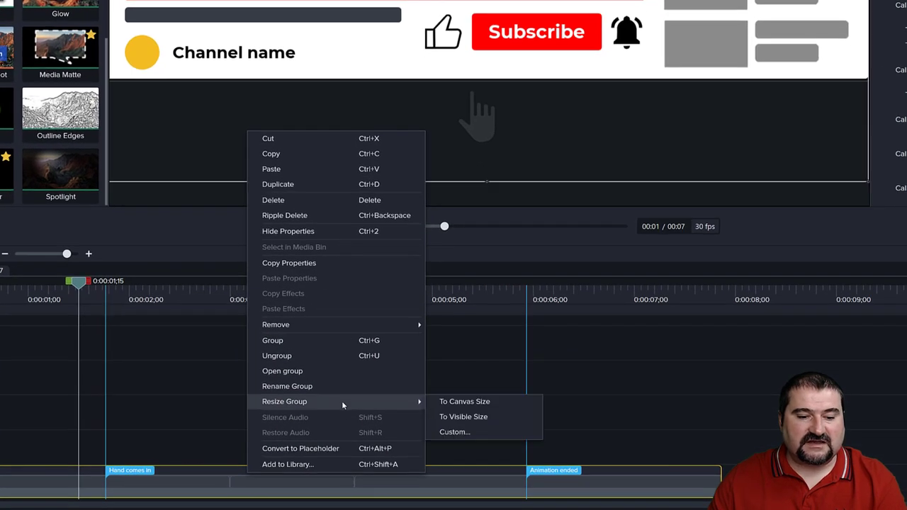
click(453, 402)
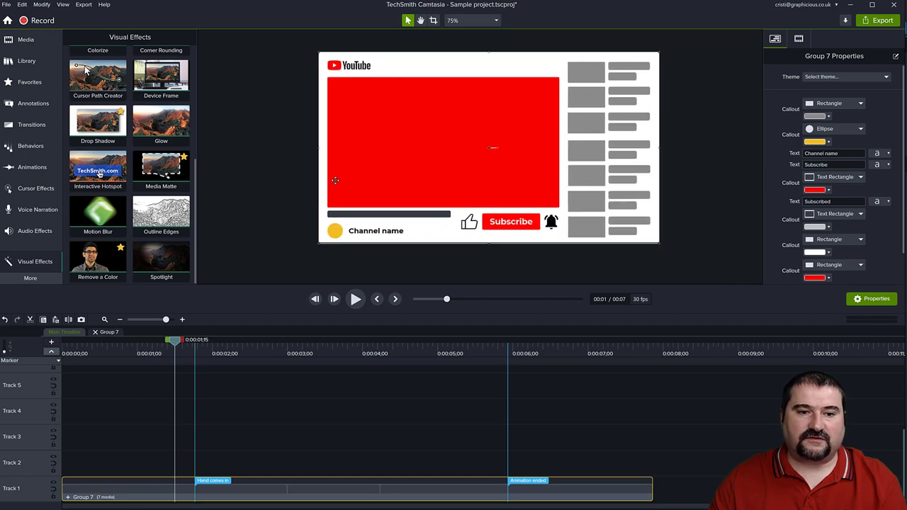
click(282, 178)
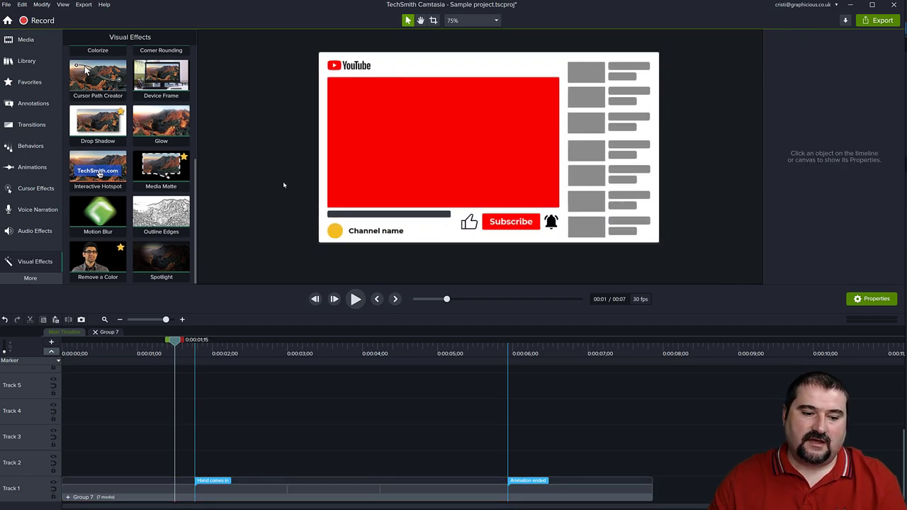
- Rename the seven-clip group on Track 1 as "YT CTA FRAME"
drag(175, 347, 166, 418)
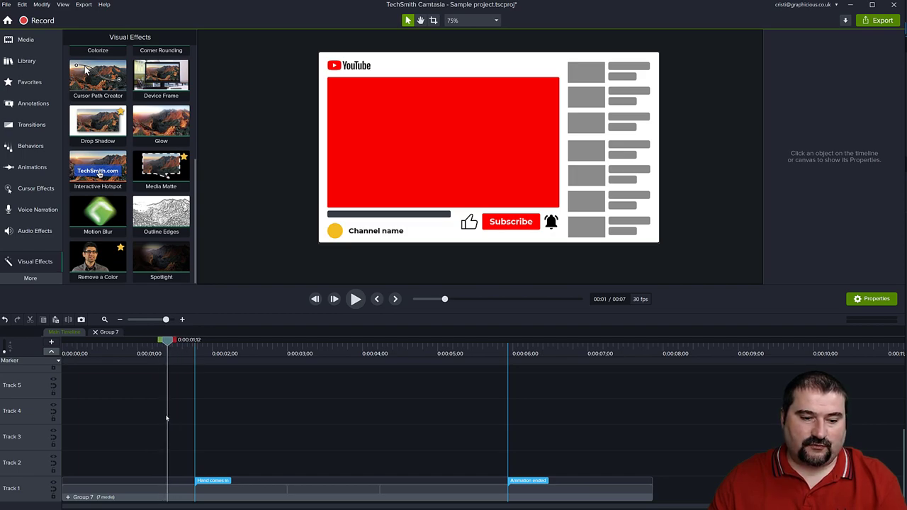
click(151, 494)
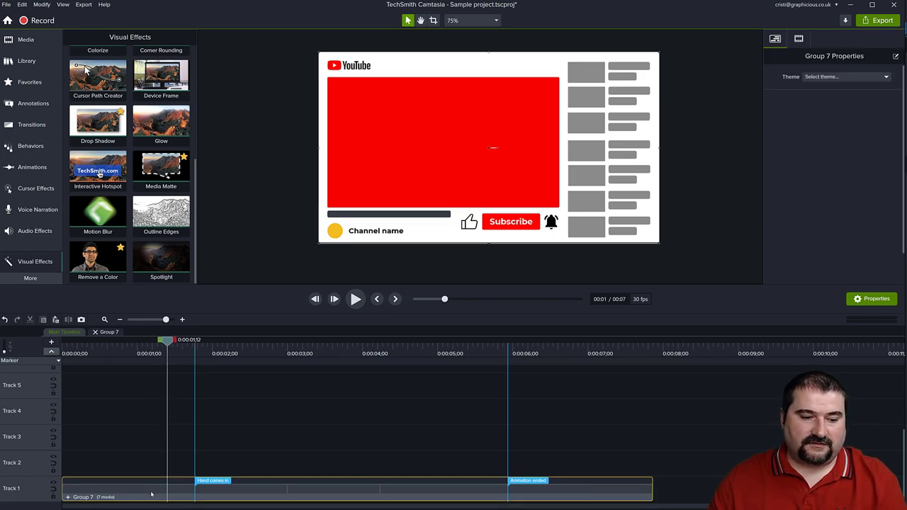
right_click(88, 497)
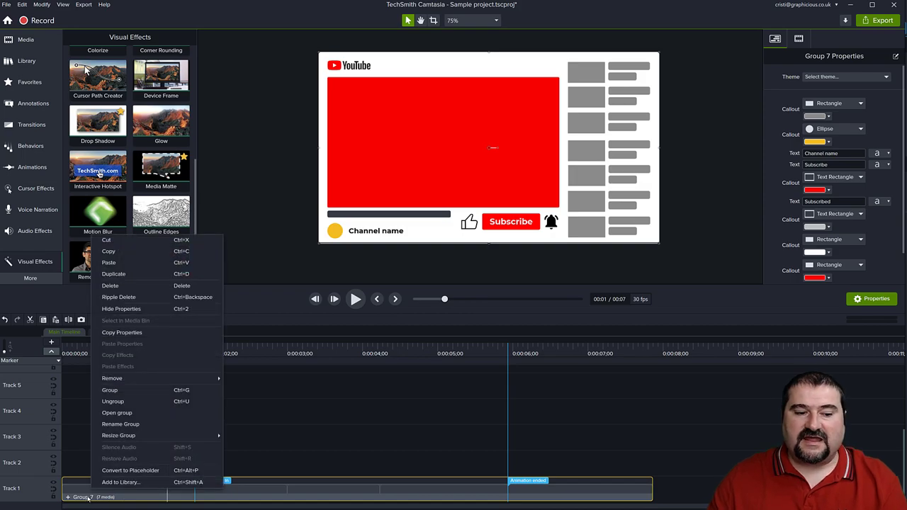
click(115, 430)
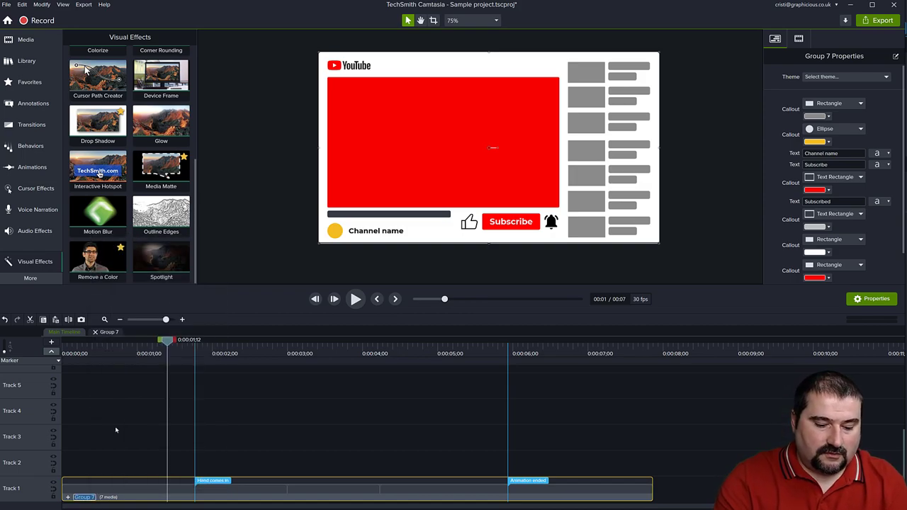
text(YT)
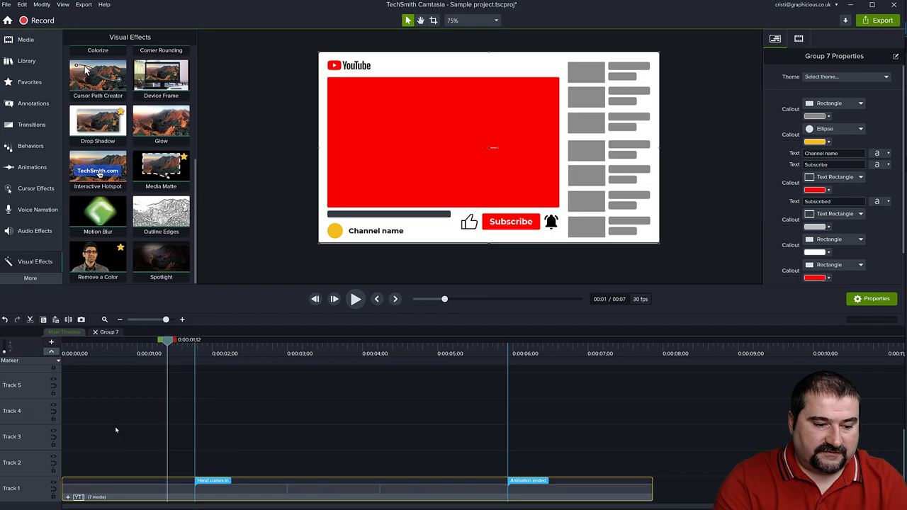
text( CTA FRAME)
key(Return)
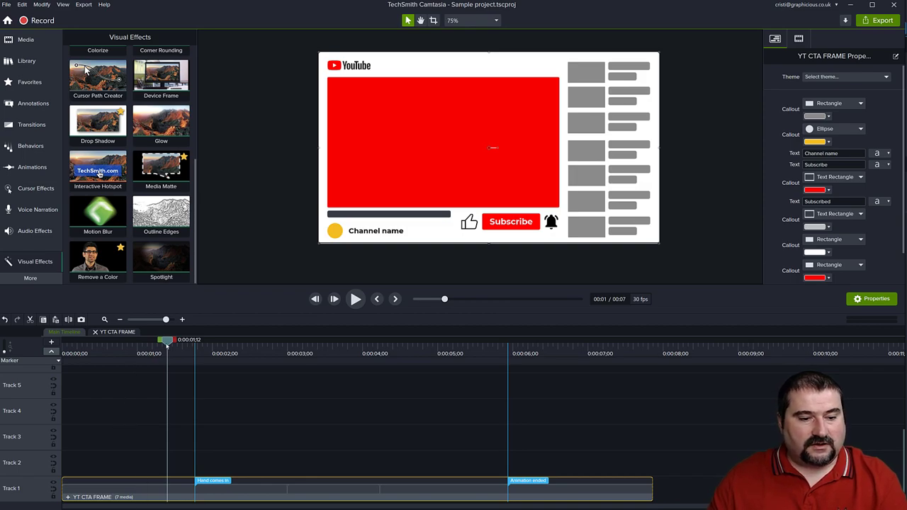
- Add a custom animation to the YT CTA FRAME group that ends at 0:00:01;17, just before the "Hand comes in" marker
mouse_move(165, 345)
mouse_down()
mouse_move(141, 347)
mouse_move(180, 351)
mouse_up()
key(a)
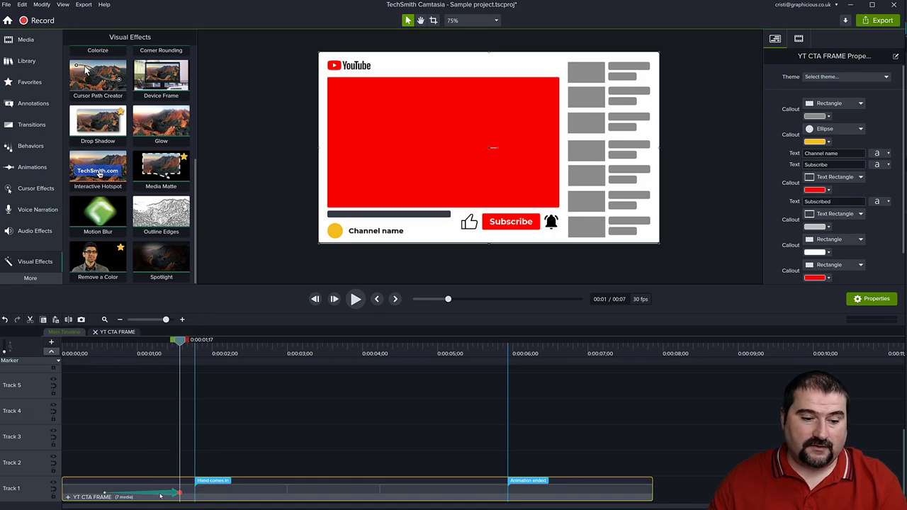
drag(180, 342, 178, 342)
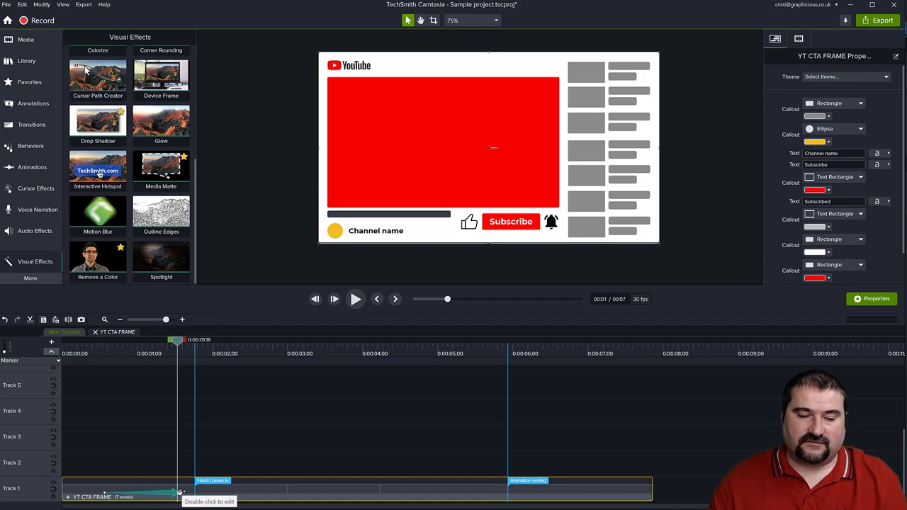
- At 0:00:00;13, before the animation, enlarge and reposition the YT CTA FRAME group so its red video rectangle fills the canvas
drag(179, 342, 95, 342)
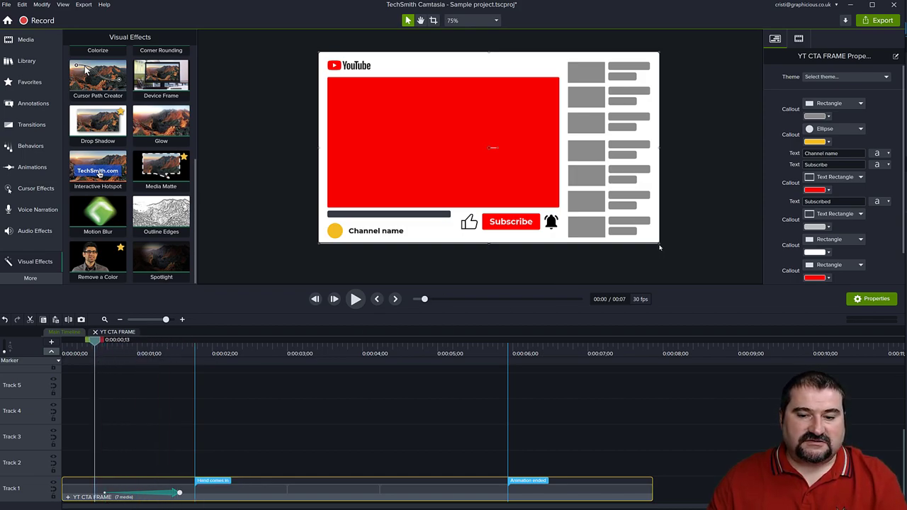
drag(659, 247, 706, 325)
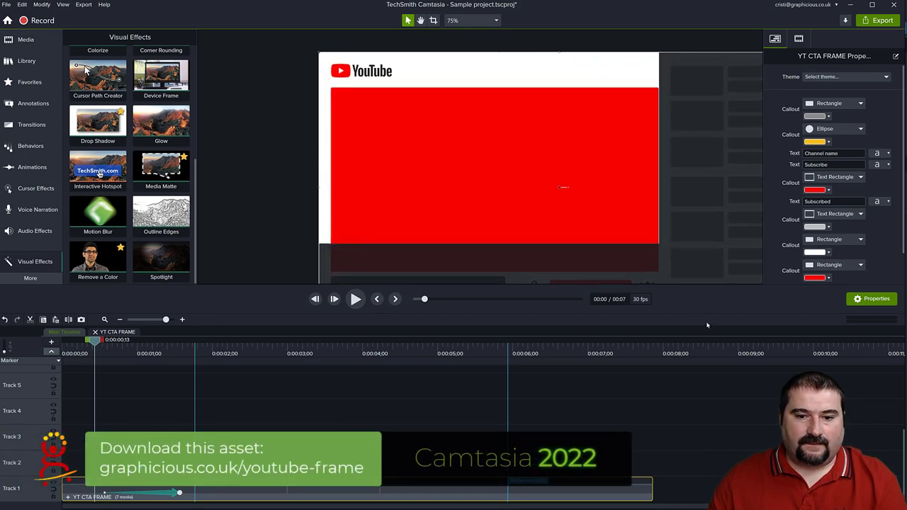
drag(516, 190, 503, 154)
scroll(503, 154, down, 4)
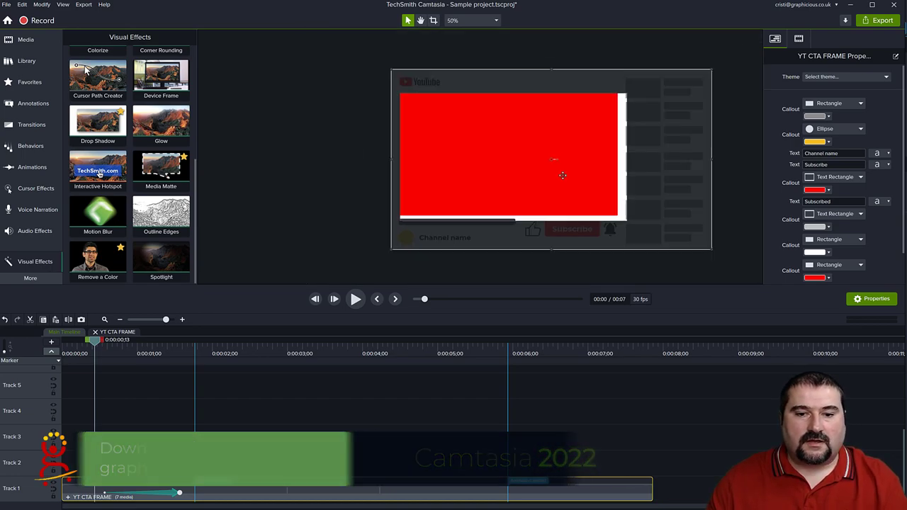
drag(445, 175, 402, 173)
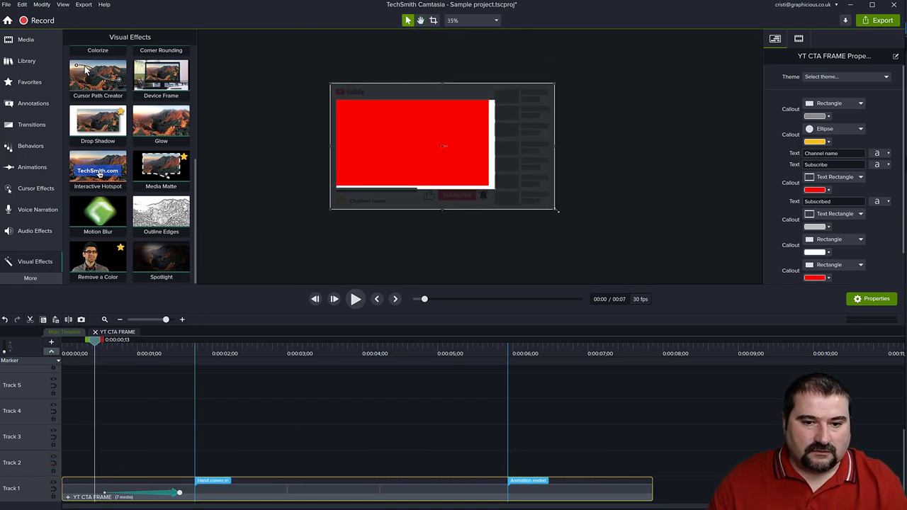
drag(556, 210, 565, 214)
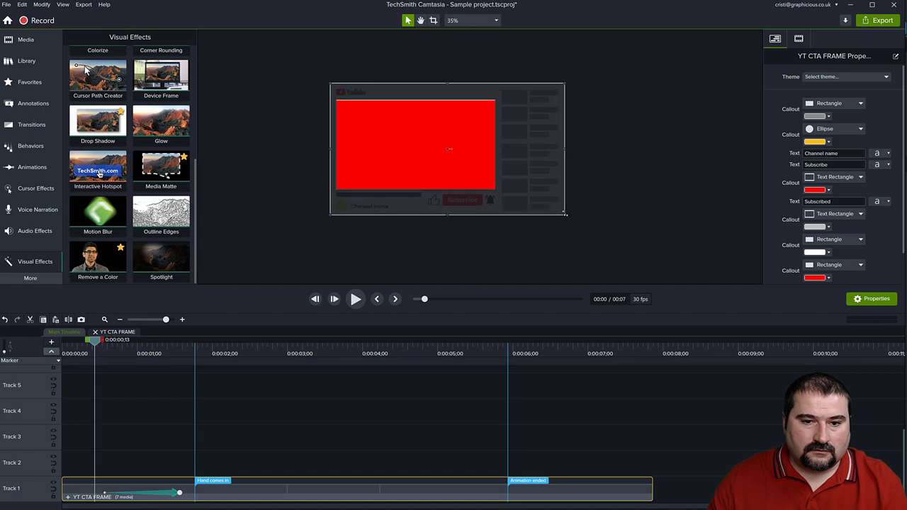
scroll(425, 154, up, 3)
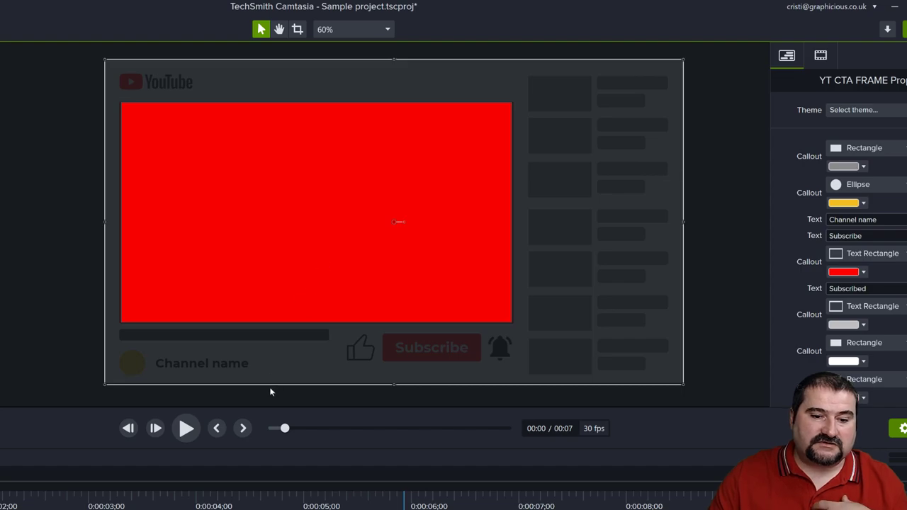
- Preview the timeline and add a second animation to the YT CTA FRAME group ending at 0:00:07;03, after the "Animation ended" marker
click(186, 428)
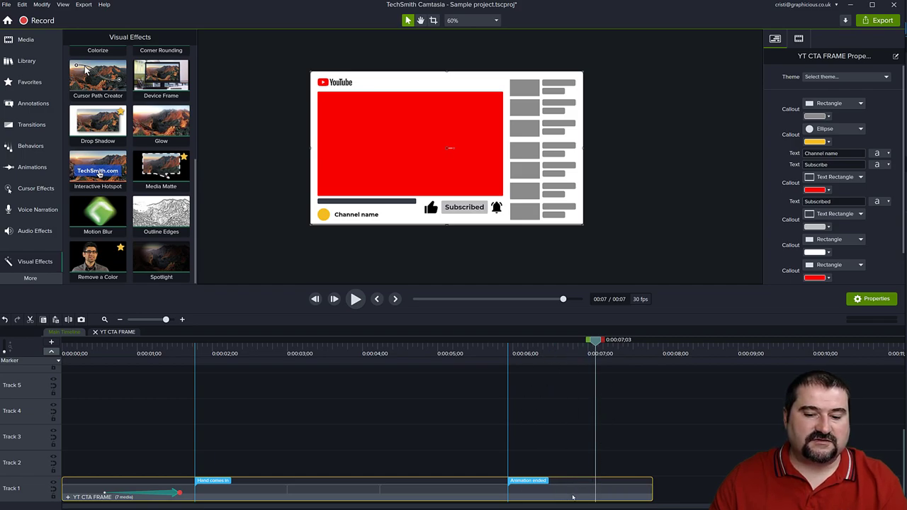
key(shift+a)
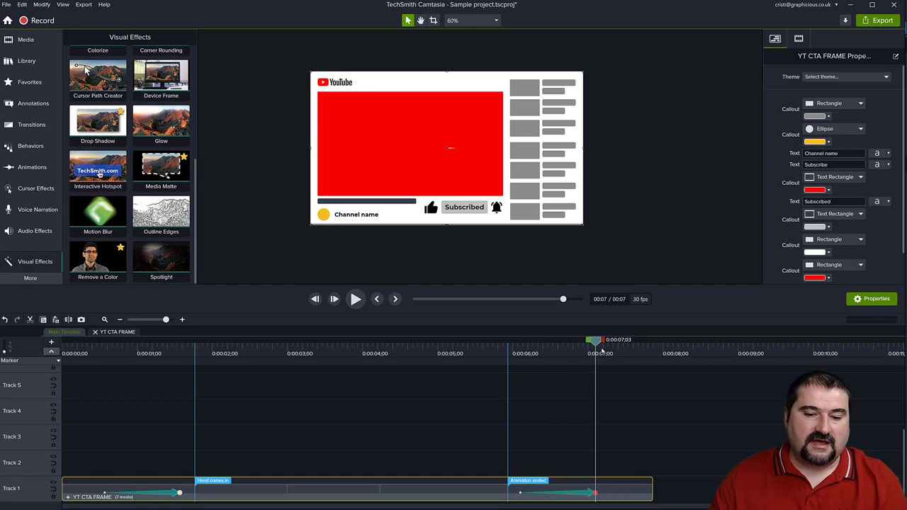
- At 0:00:07;03, the end of the second animation, set the YT CTA FRAME group's scale to 148.5% to match the opening zoom
drag(598, 345, 107, 372)
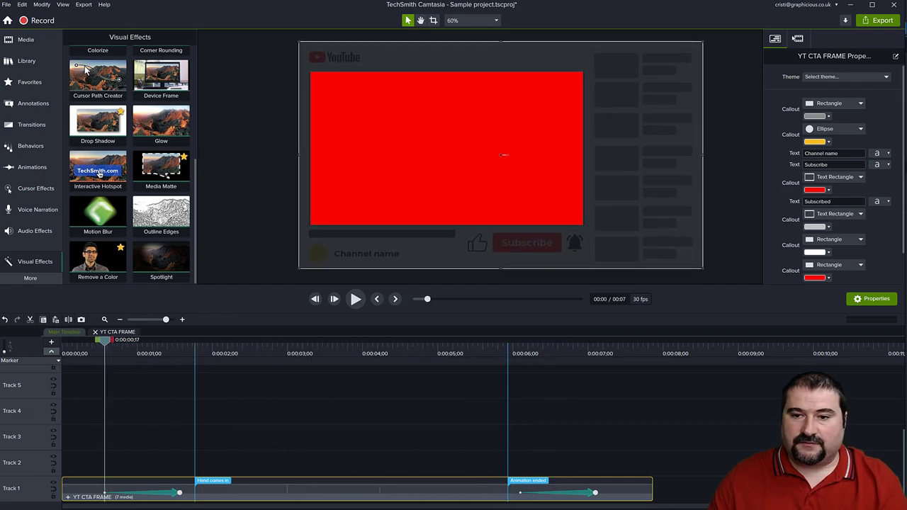
click(799, 39)
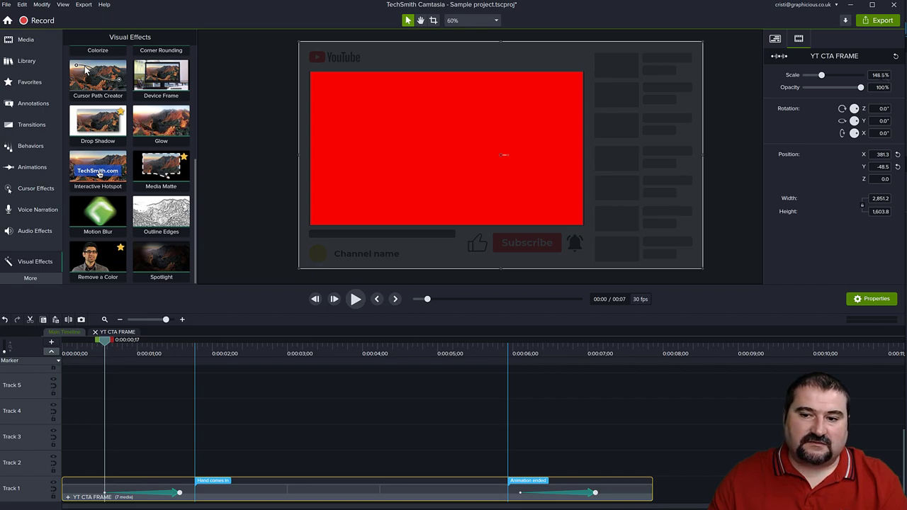
click(878, 75)
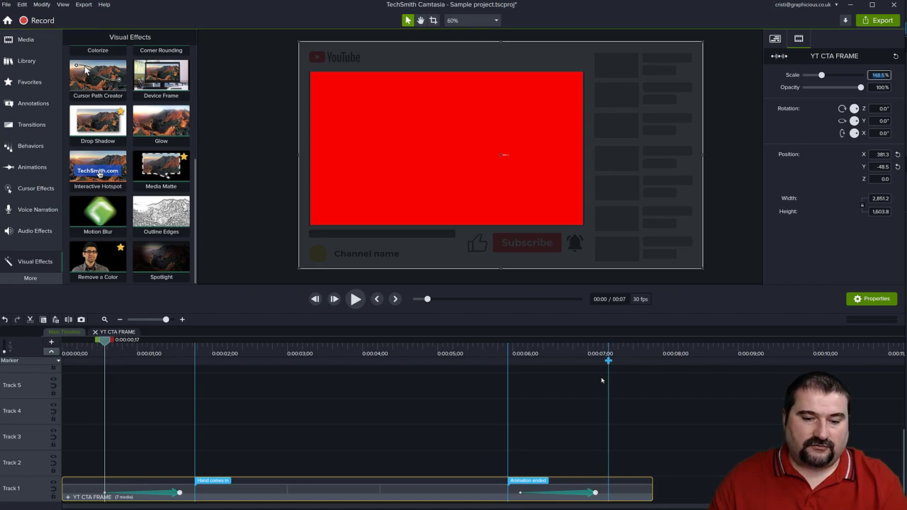
click(594, 346)
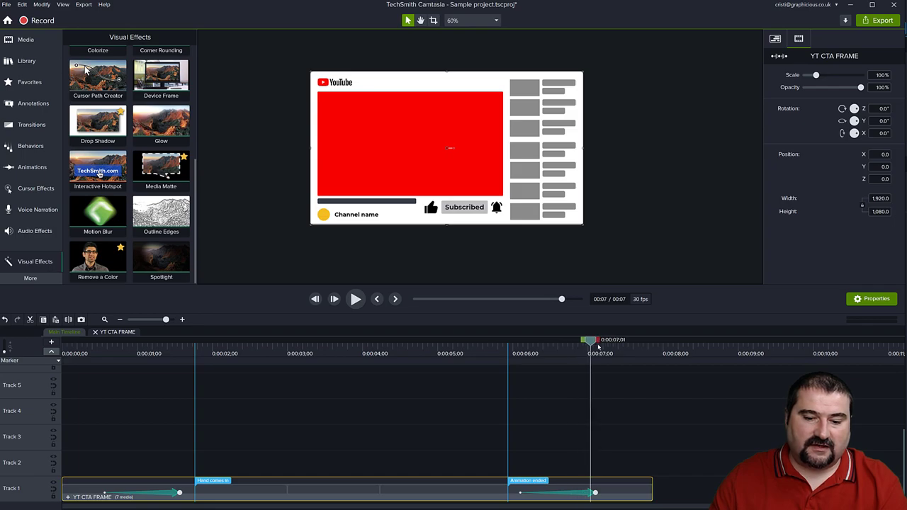
drag(597, 347, 601, 348)
click(879, 75)
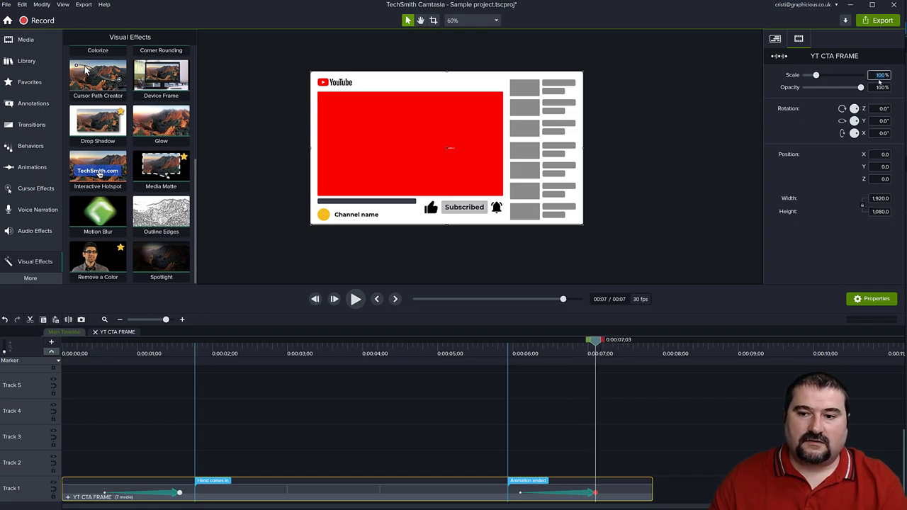
text(148.5)
key(Return)
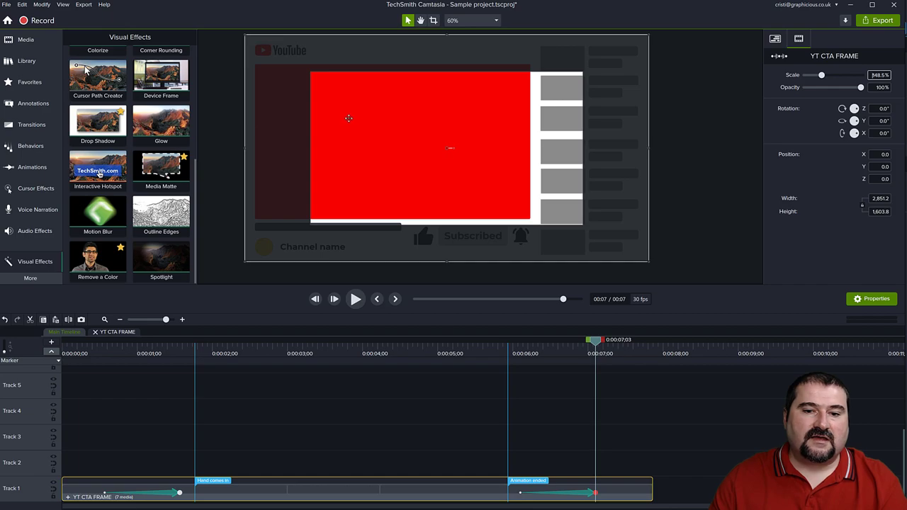
- Move the enlarged YT CTA FRAME group to about X 380, Y -46.7 so its red rectangle fills the canvas
drag(343, 117, 395, 124)
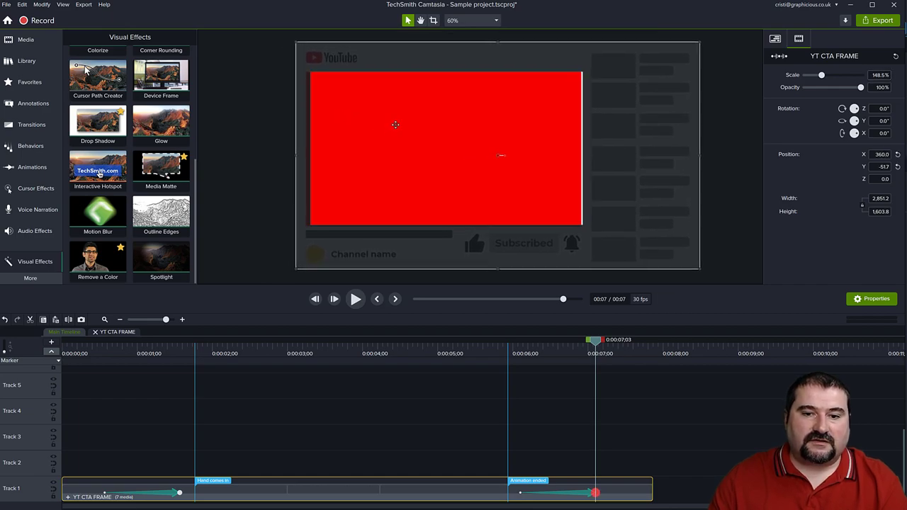
key(Up)
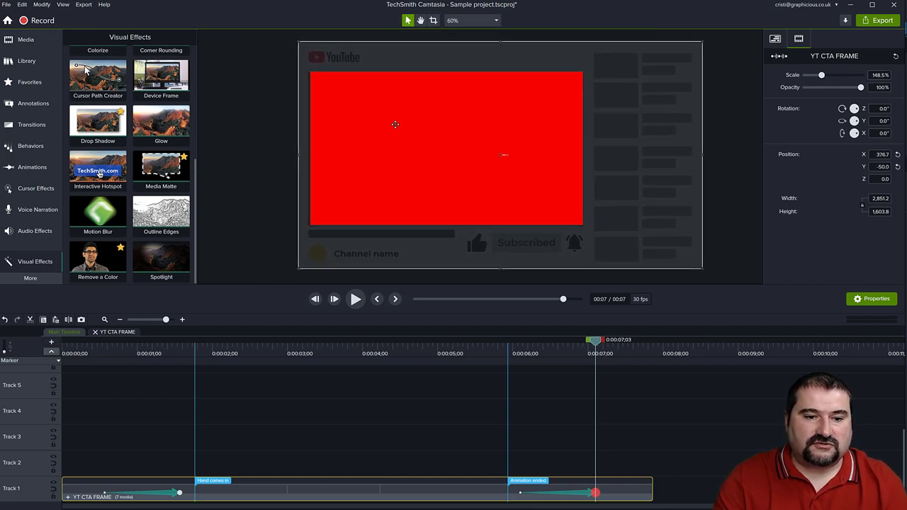
key(Right)
key(Left)
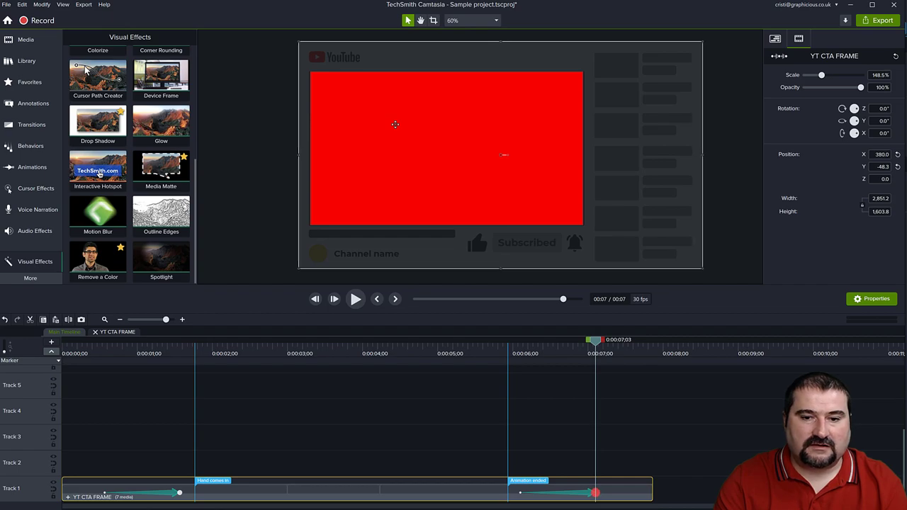
key(Up)
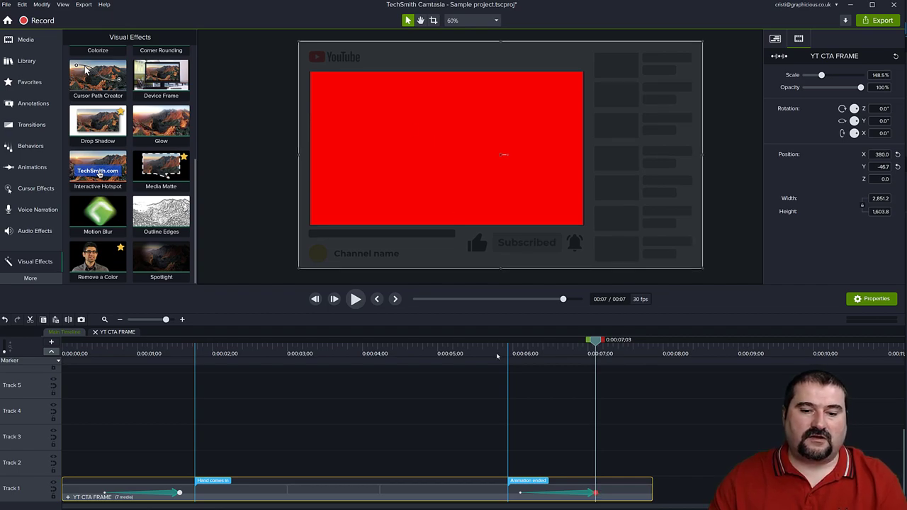
- Preview the closing zoom animation and wrap the YT CTA FRAME group in another group
click(498, 354)
key(space)
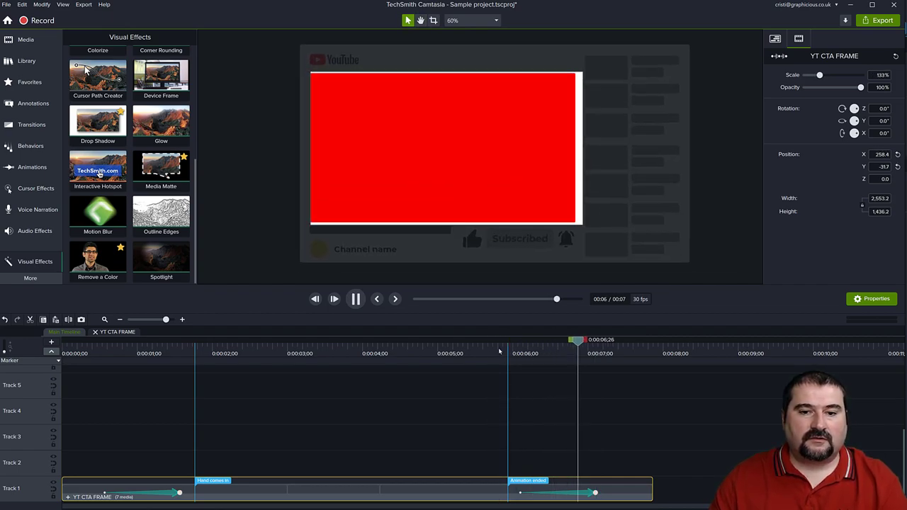
drag(460, 388, 429, 409)
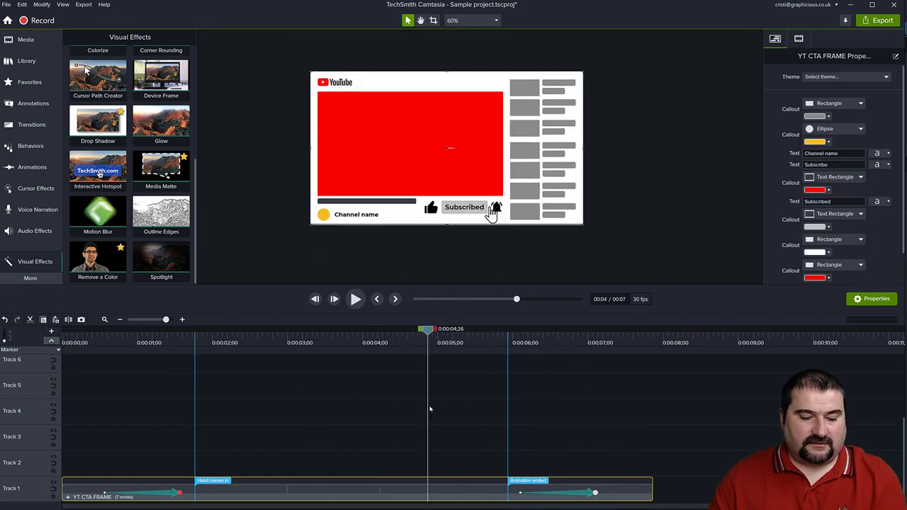
key(ctrl+z)
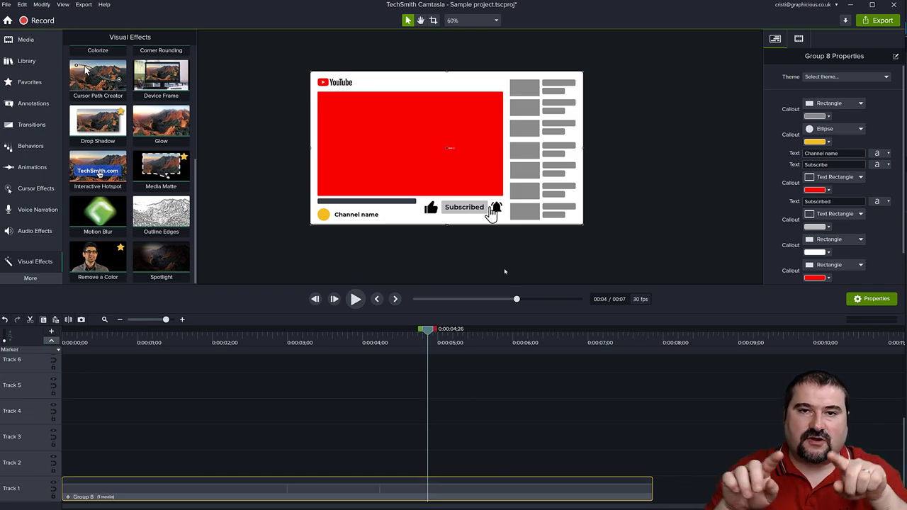
- Apply the Media Matte effect in Alpha Invert mode to the red rectangle on Track 2 inside the nested YT CTA FRAME group
drag(425, 330, 431, 420)
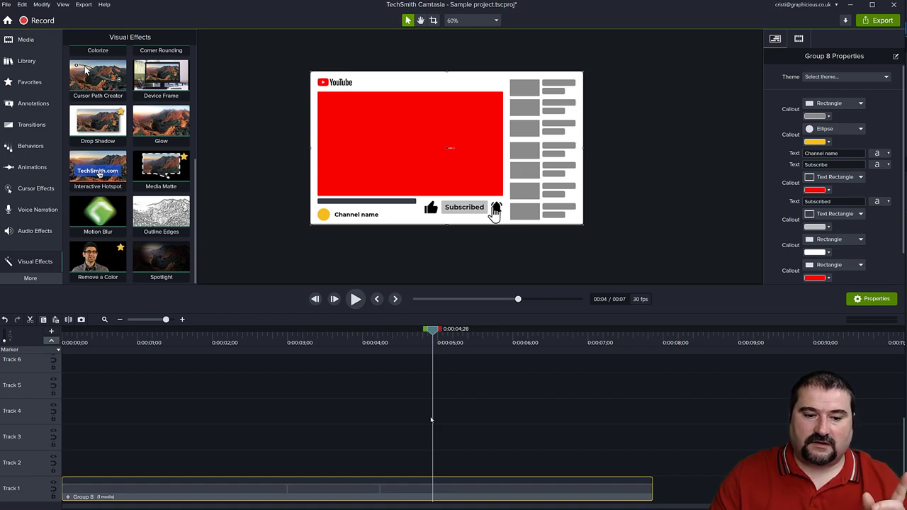
drag(431, 420, 399, 422)
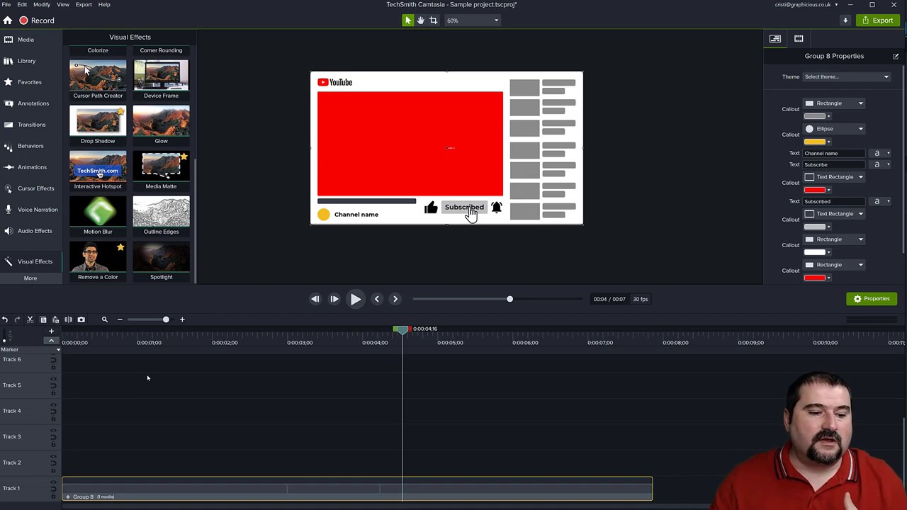
click(68, 497)
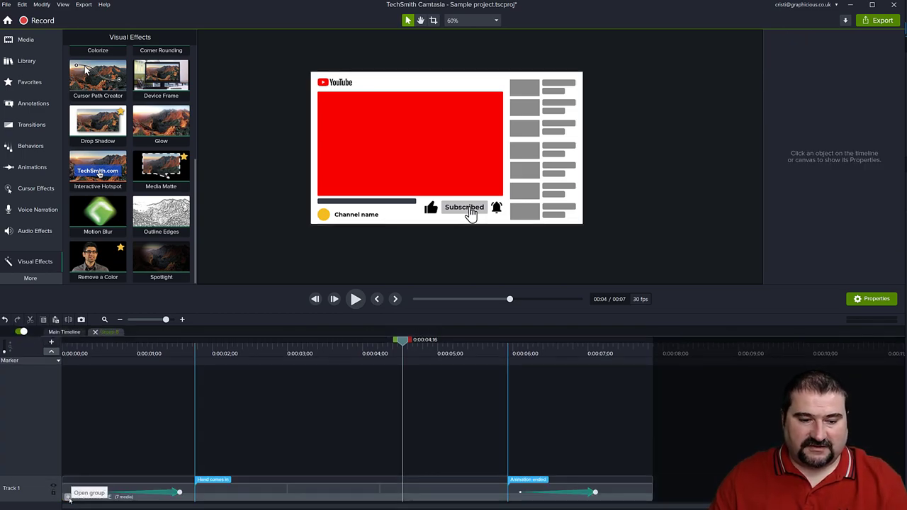
click(69, 497)
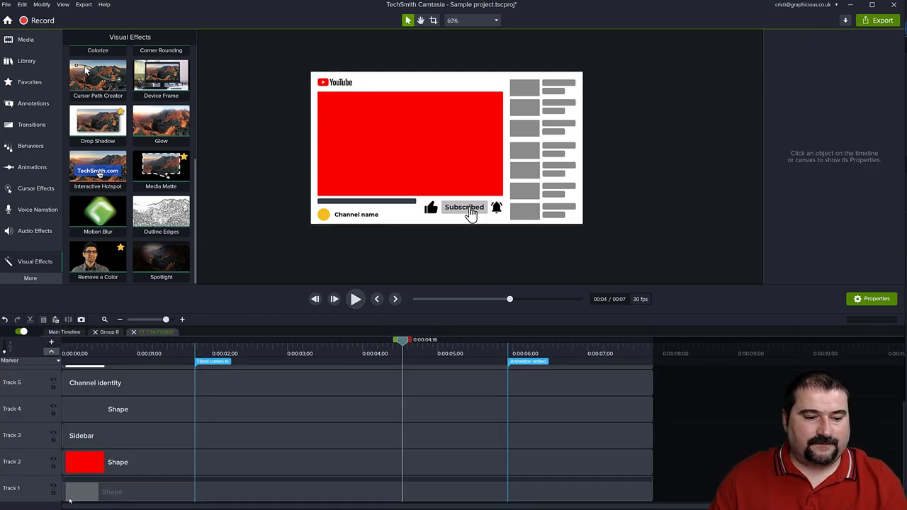
click(135, 468)
click(142, 494)
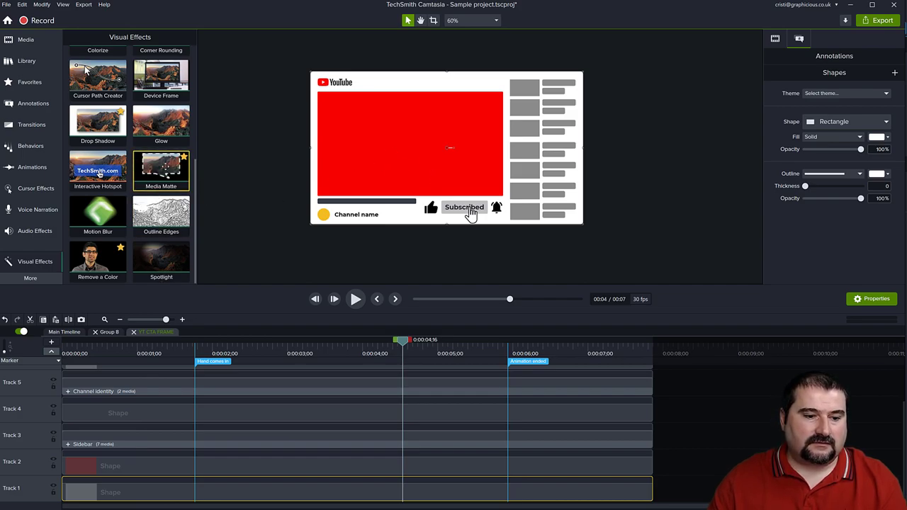
drag(161, 170, 216, 468)
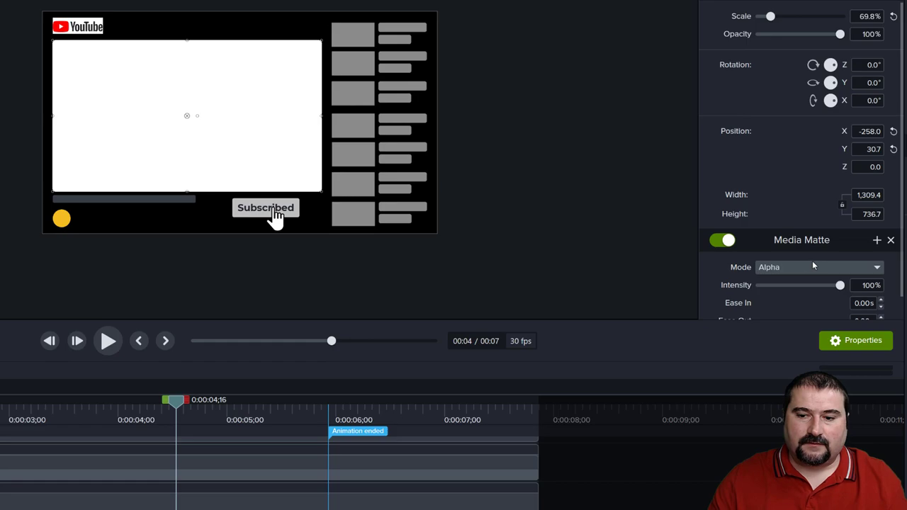
click(839, 249)
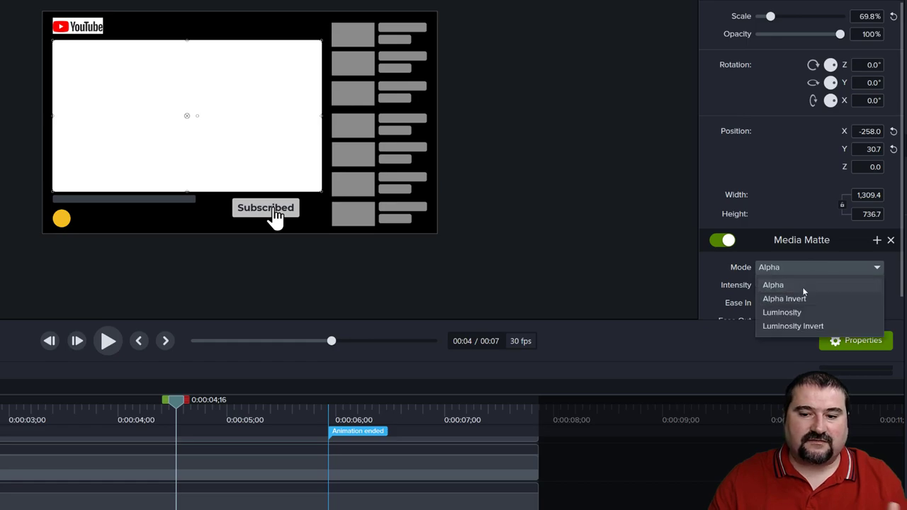
click(799, 298)
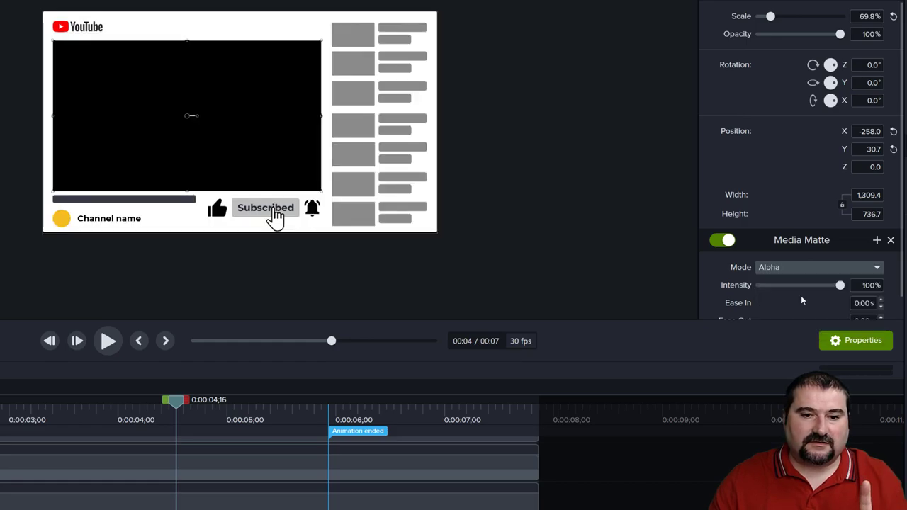
click(592, 236)
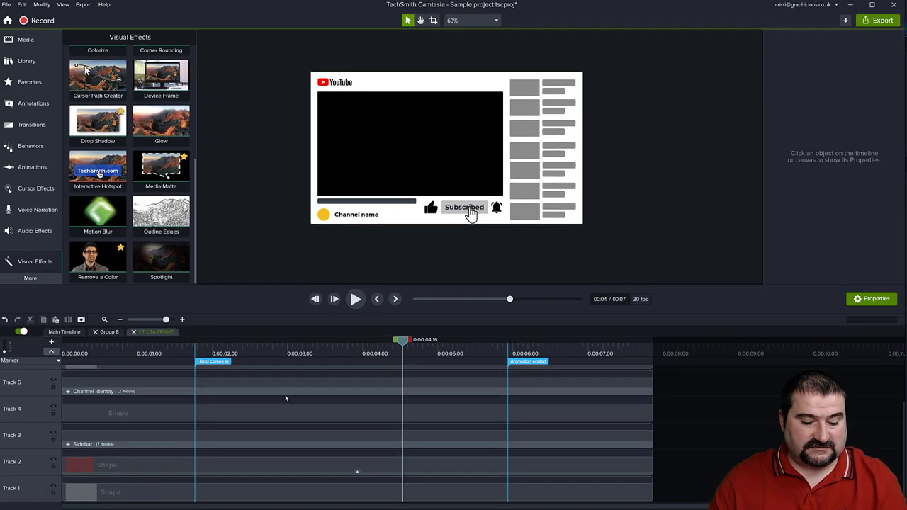
- Check the cut-out frame on the main timeline and add a marker named "Frame comes in" at 0:00:00;17 inside Group 8
click(64, 331)
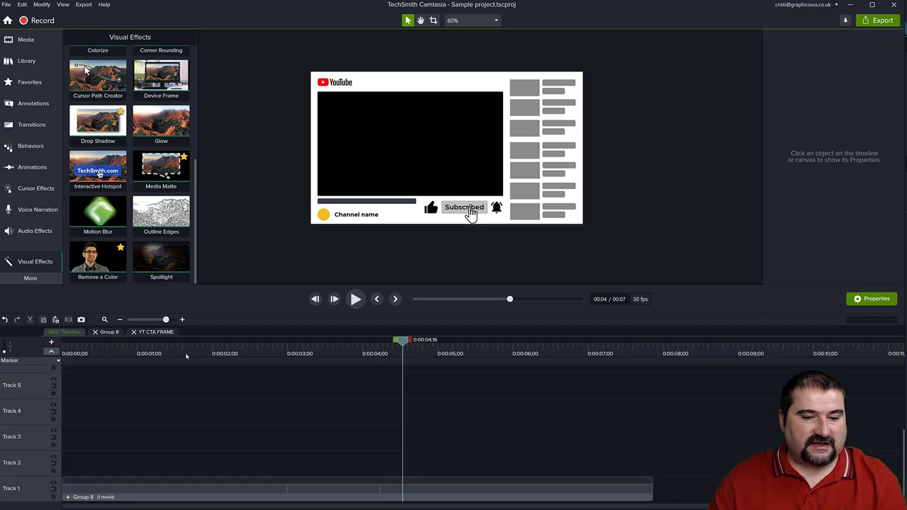
drag(396, 341, 157, 407)
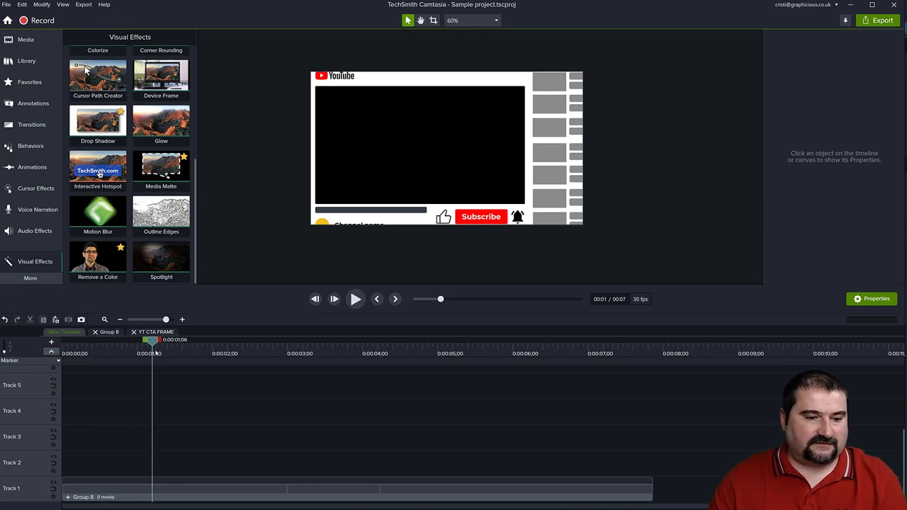
drag(157, 353, 106, 345)
click(68, 497)
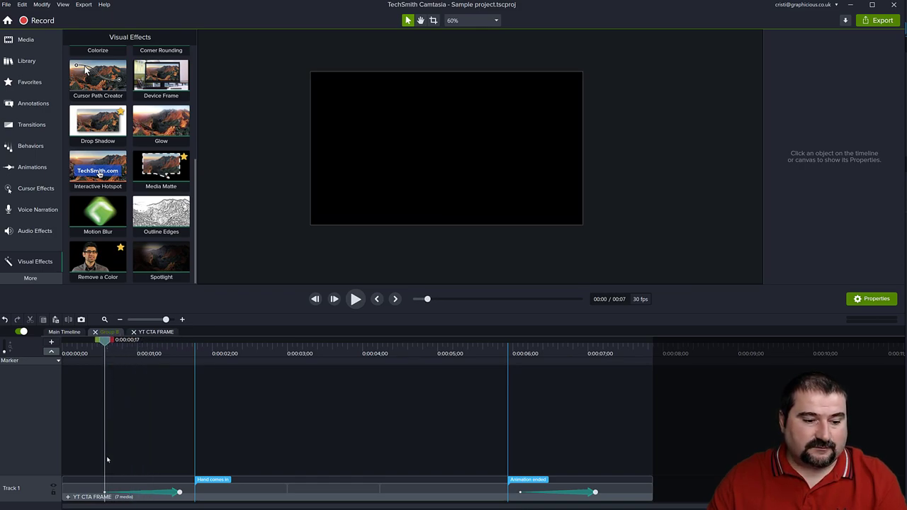
click(105, 363)
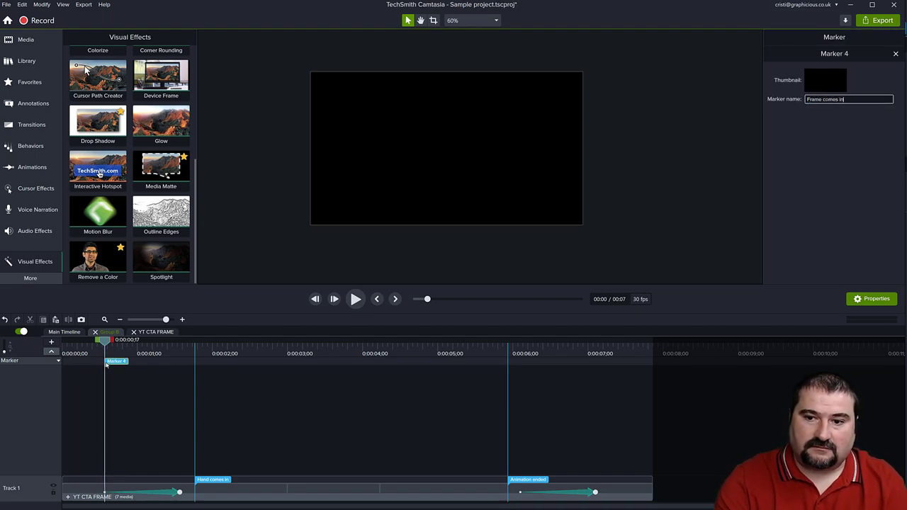
key(Return)
- Add a marker named "Frame goes out" at 0:00:07;03 inside Group 8
drag(106, 340, 596, 391)
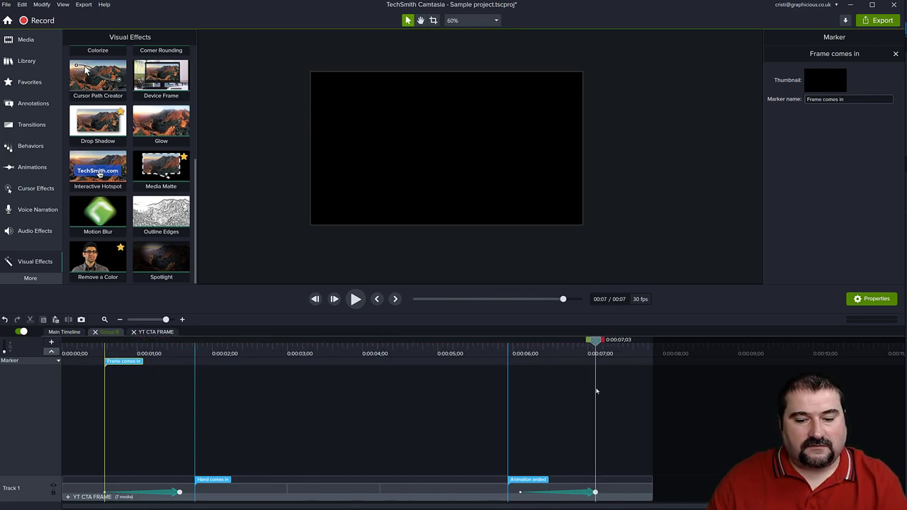
click(596, 361)
text(F)
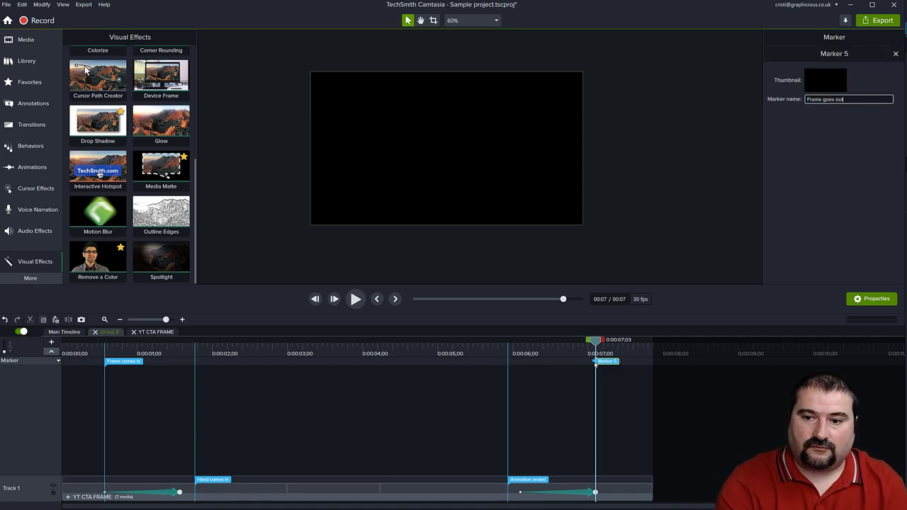
key(Return)
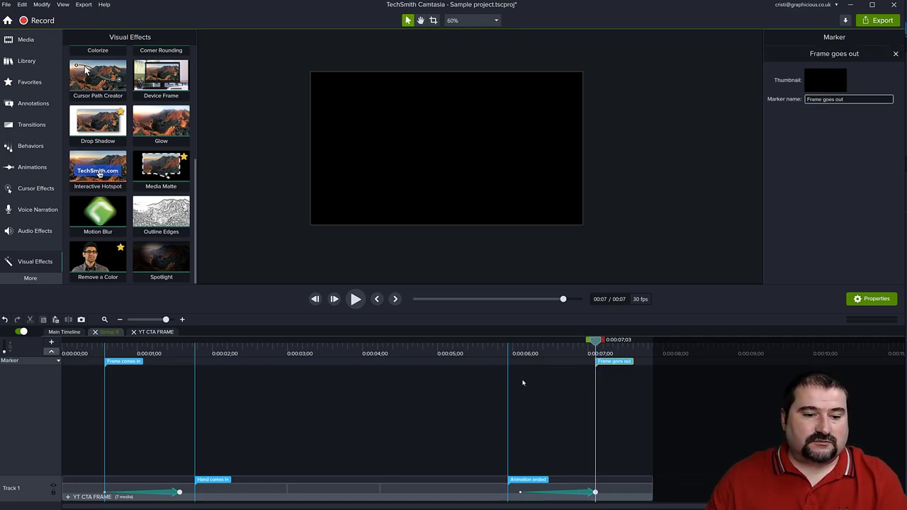
- Return to the main timeline, close the open groups and save the project
click(68, 333)
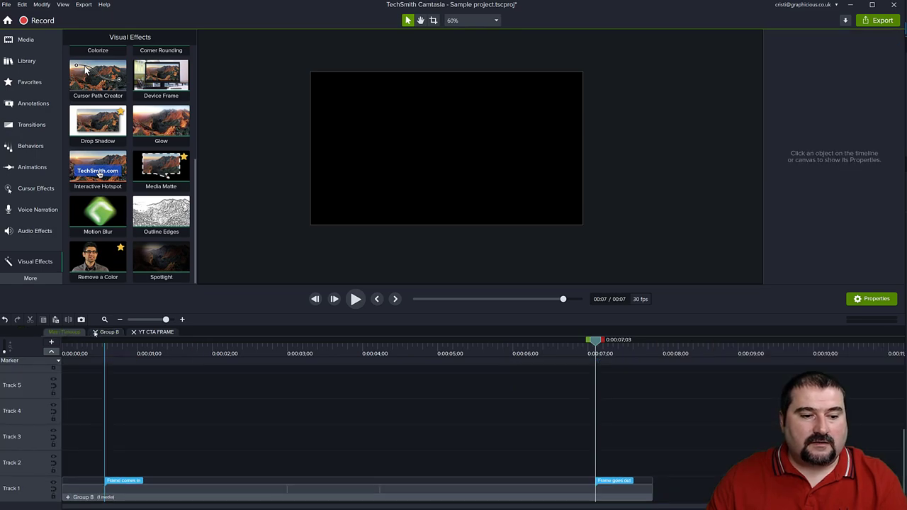
click(95, 333)
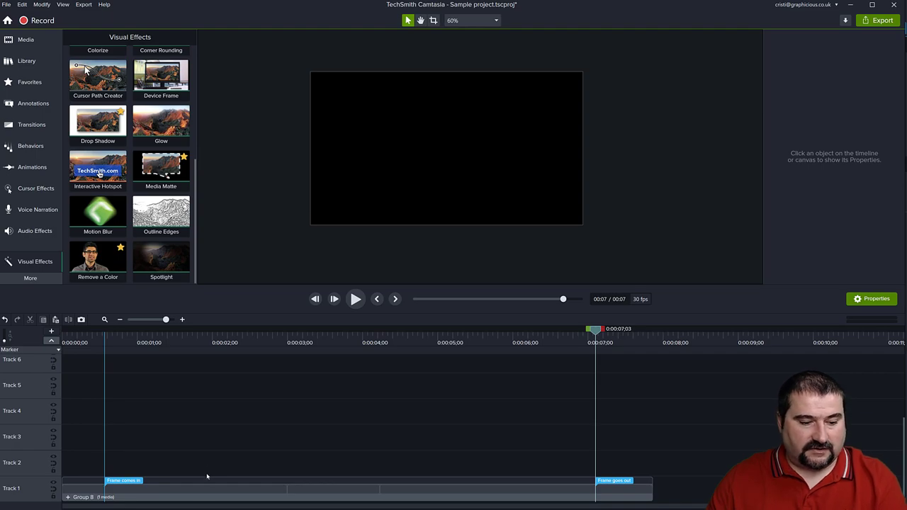
key(ctrl+s)
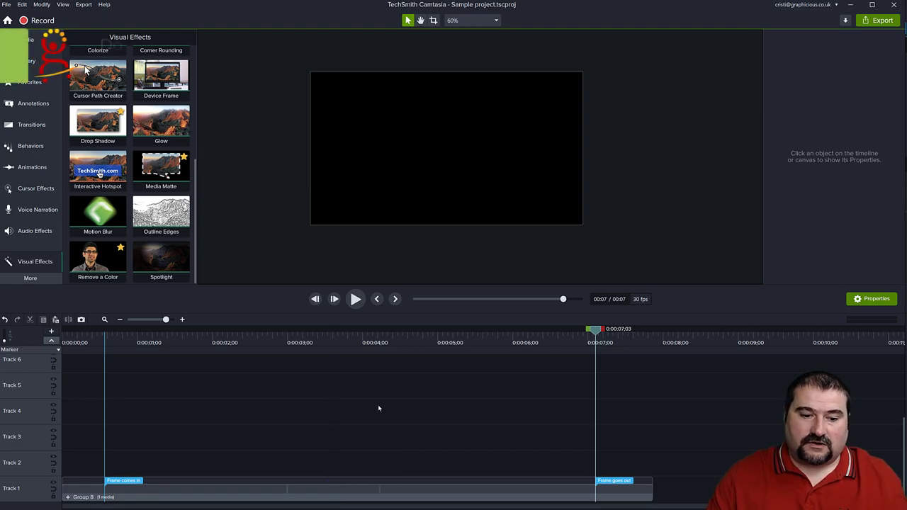
- Add Group 8 to the Graphicious library under the name "YT CTA FRAME", using the canvas size
right_click(299, 492)
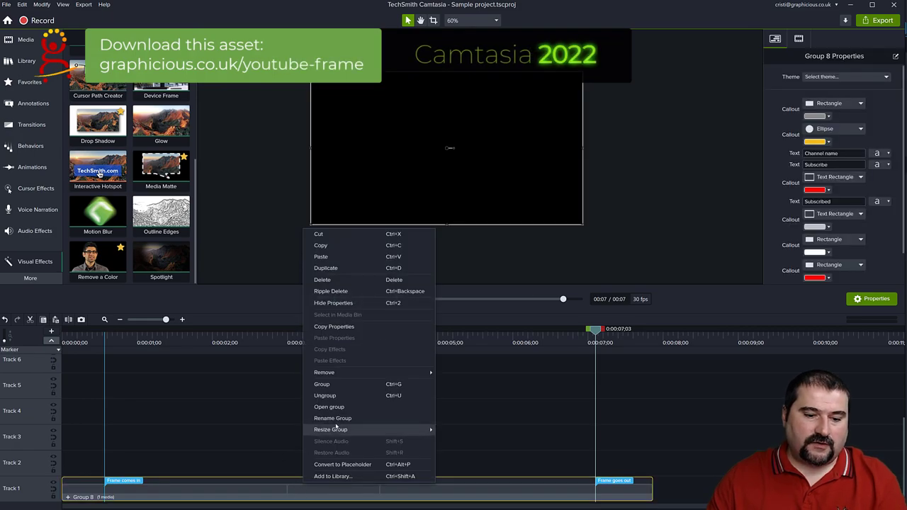
click(334, 476)
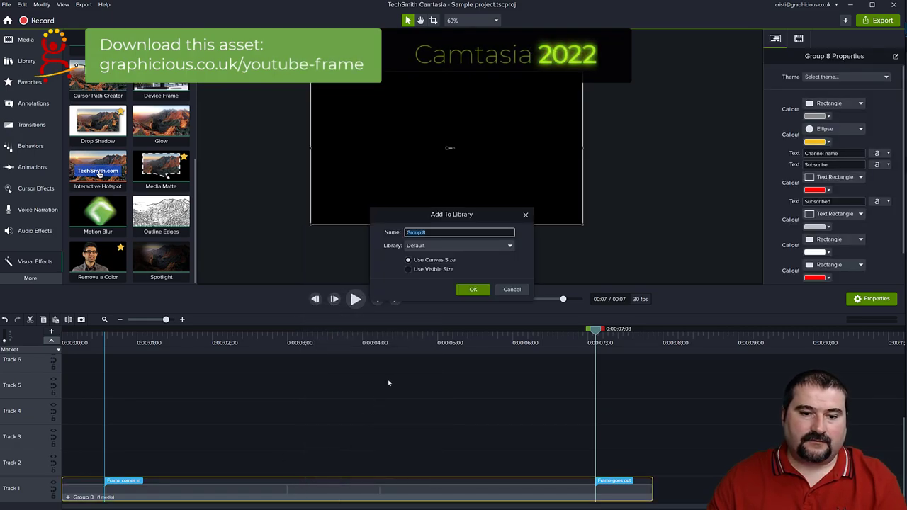
click(469, 246)
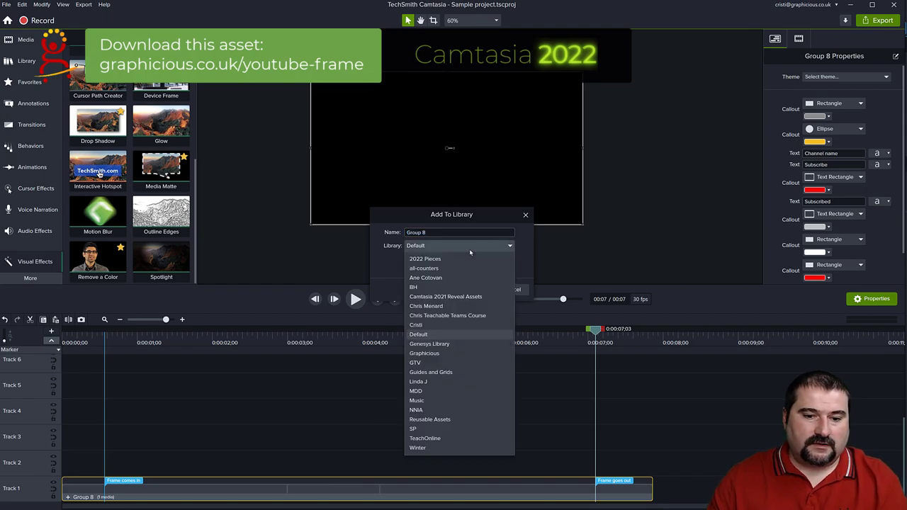
click(423, 353)
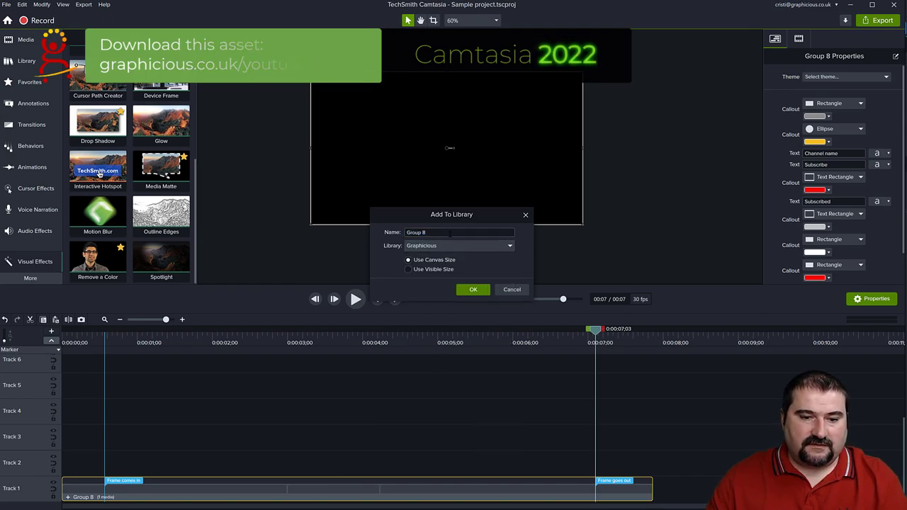
text(YT CTA FRAME)
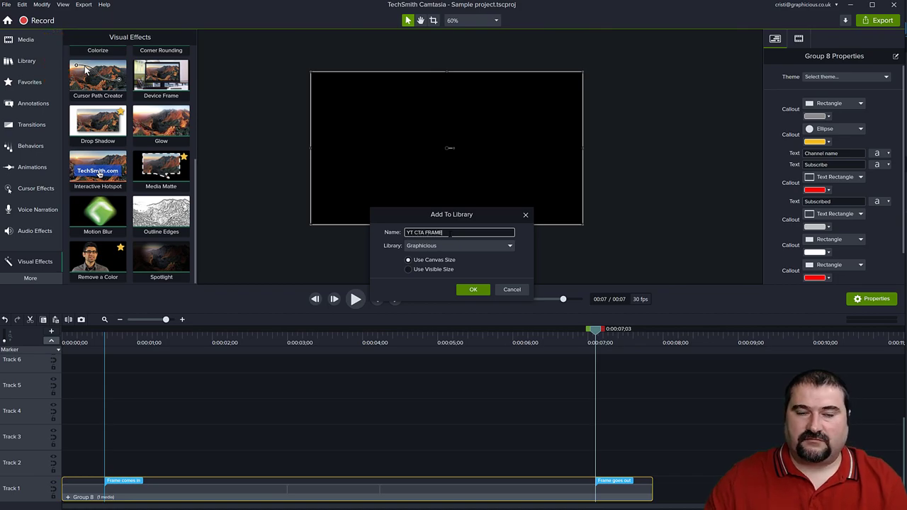
click(473, 289)
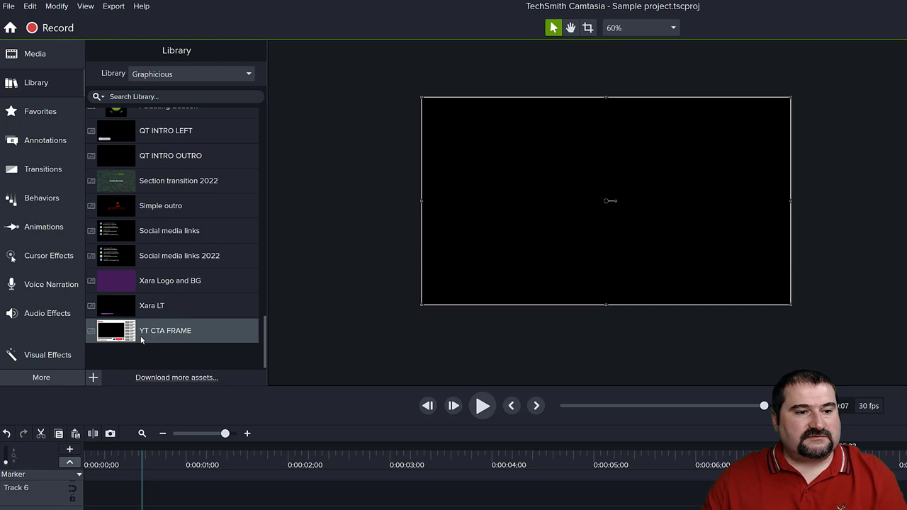
- Import the "Save and Reuse Effects Stacks in Camtasia.mp4" video into the media bin and place it at the start of Track 2
click(58, 54)
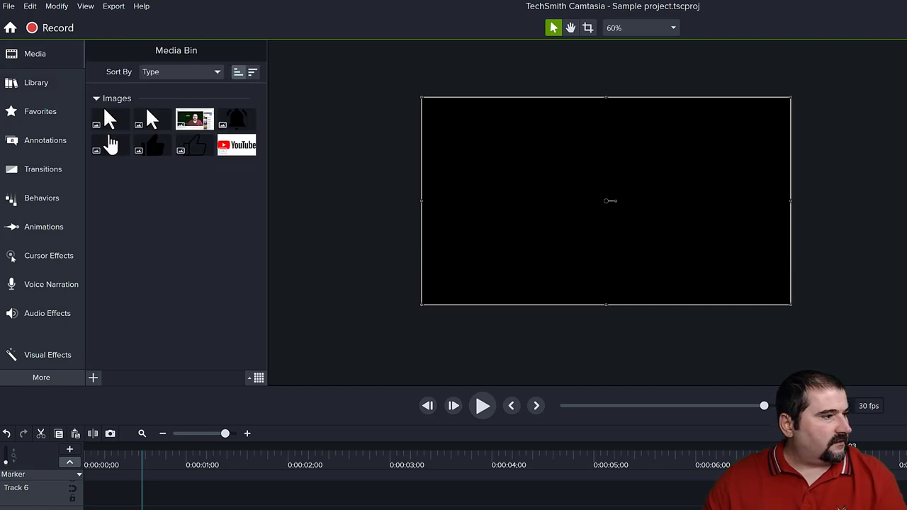
drag(32, 202, 148, 213)
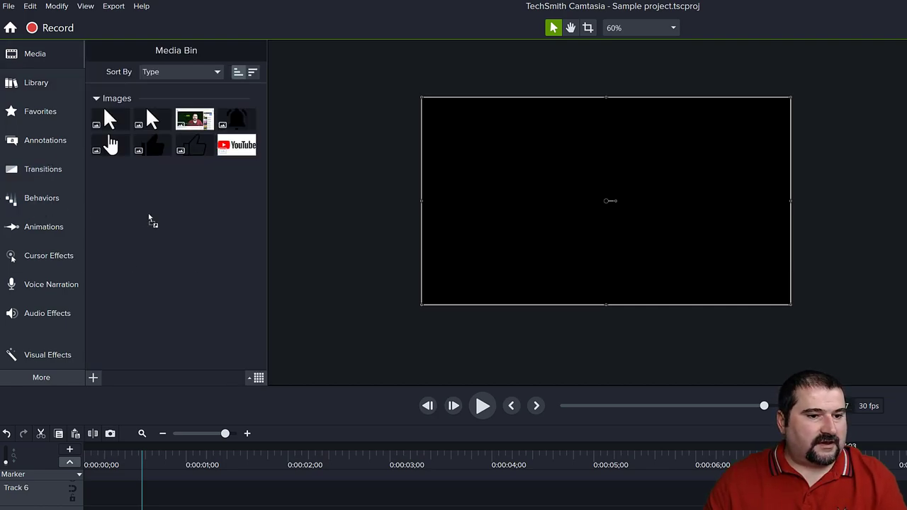
drag(112, 124, 120, 509)
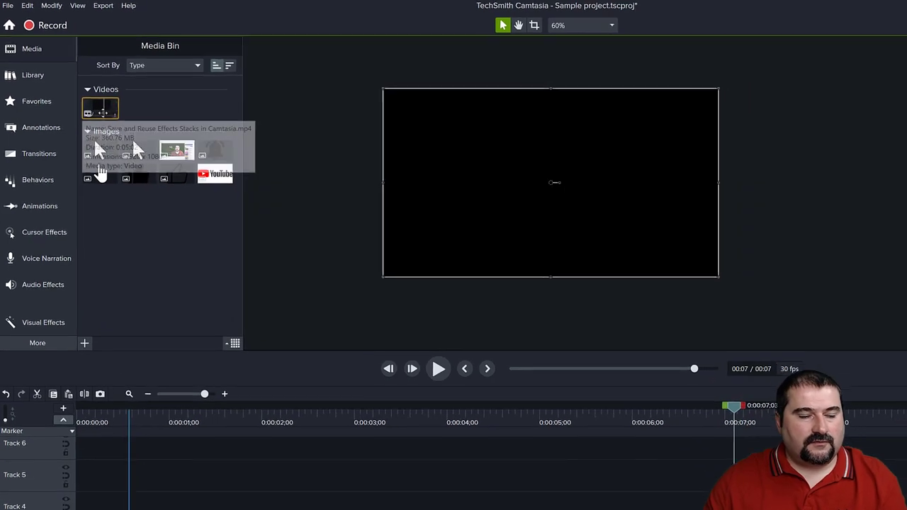
drag(89, 457, 89, 462)
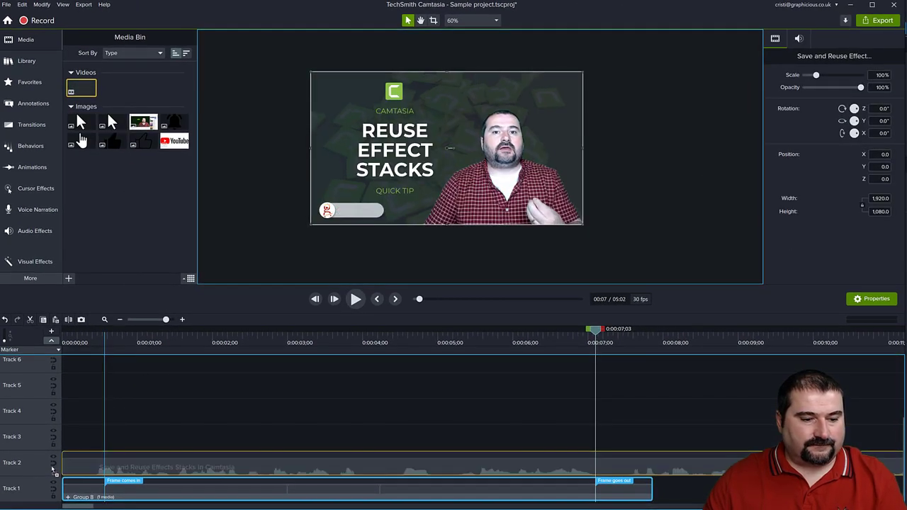
- Delete Group 8 from Track 1 and move the Save and Reuse Effects Stacks video down to Track 1
click(273, 494)
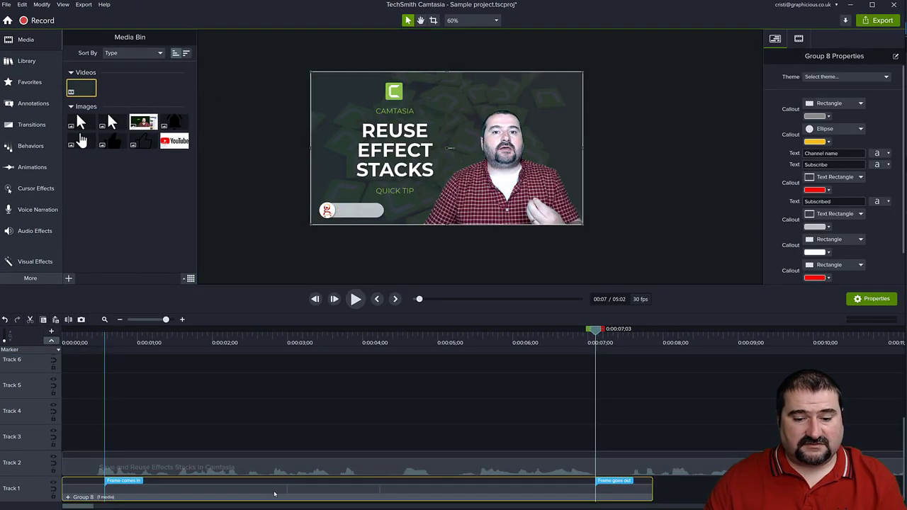
key(Delete)
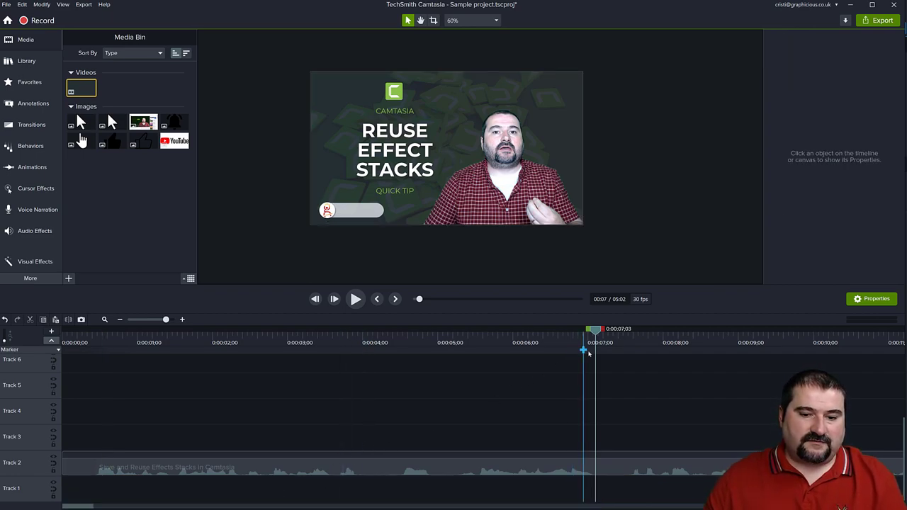
click(709, 365)
scroll(605, 408, down, 3)
scroll(338, 374, down, 3)
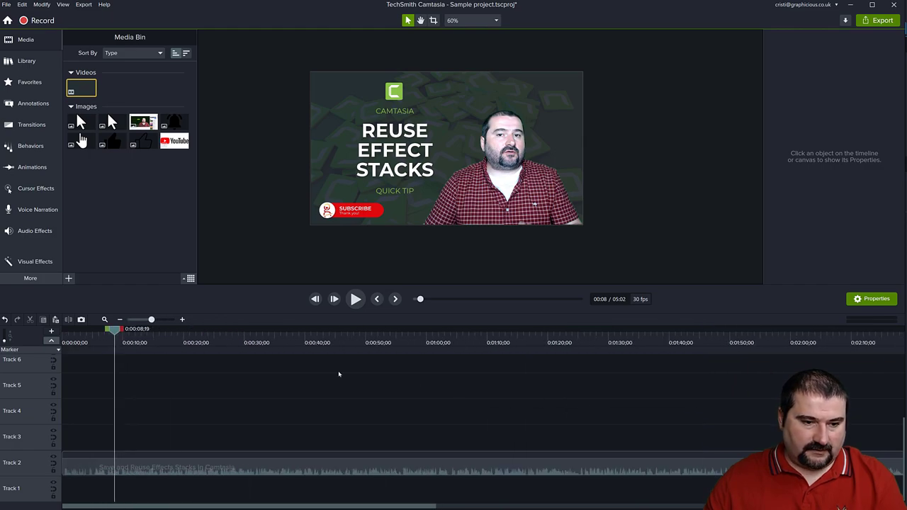
drag(116, 333, 533, 399)
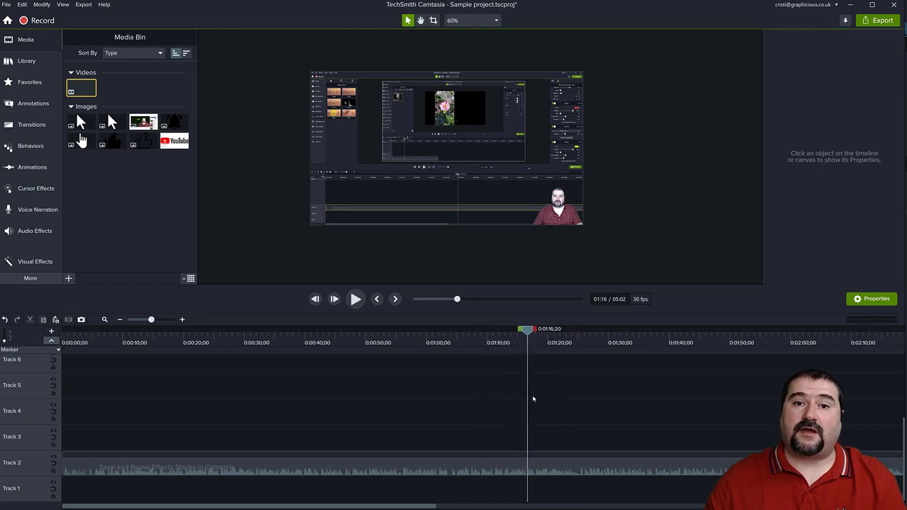
drag(537, 469, 444, 469)
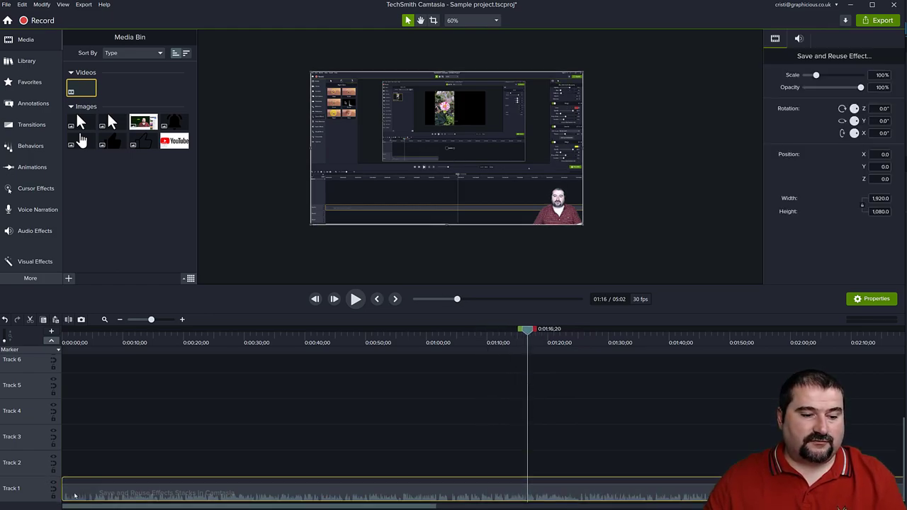
scroll(557, 480, down, 1)
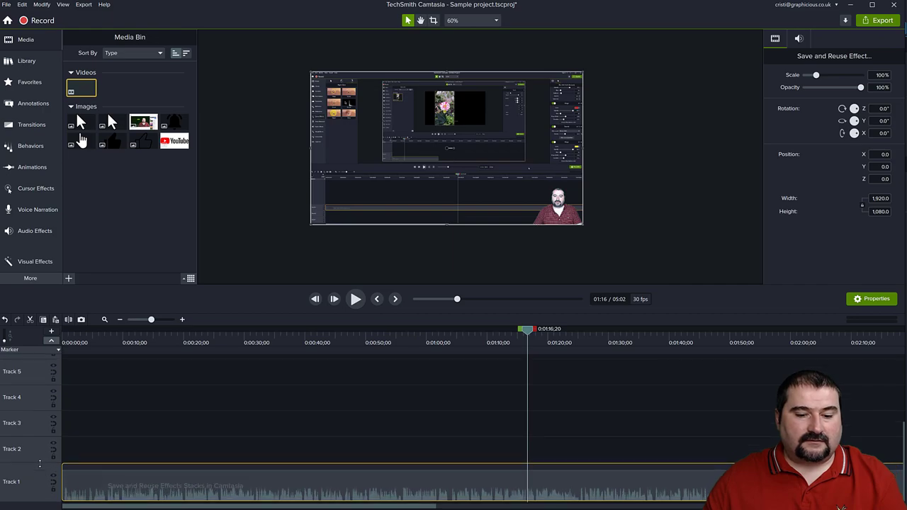
- Split the video on Track 1 at 0:01:16;19
mouse_move(528, 333)
mouse_down()
mouse_move(599, 333)
mouse_move(538, 338)
mouse_up()
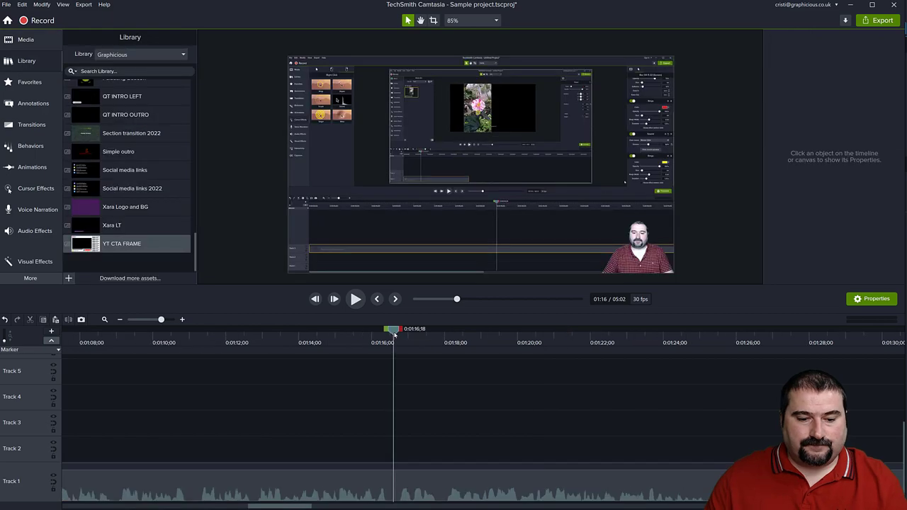
drag(390, 333, 395, 334)
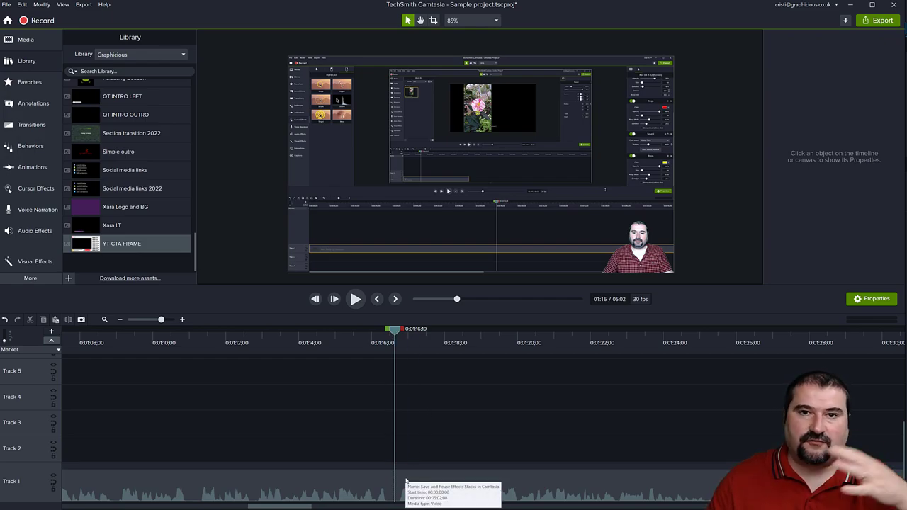
scroll(389, 493, up, 3)
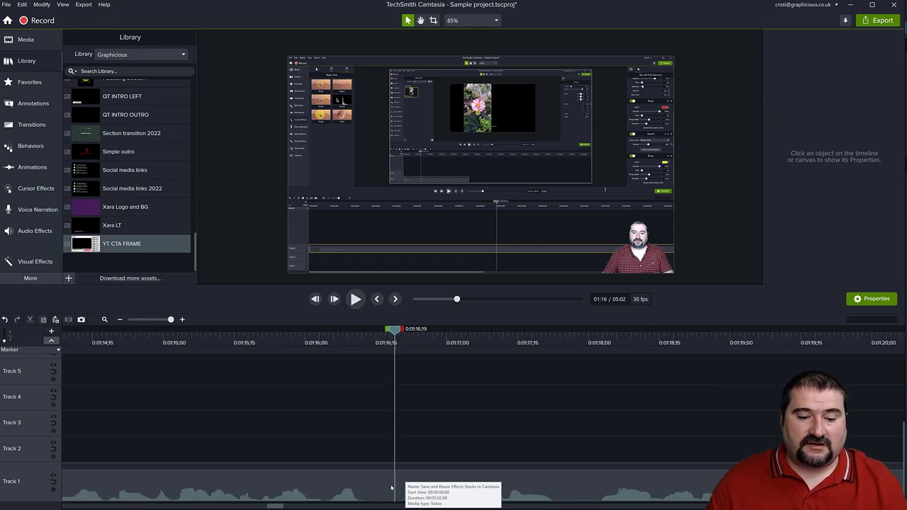
click(418, 488)
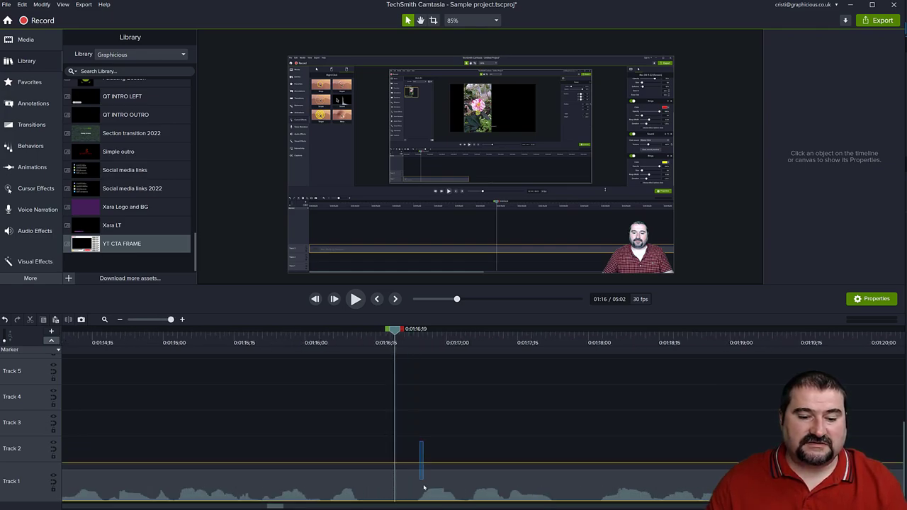
key(s)
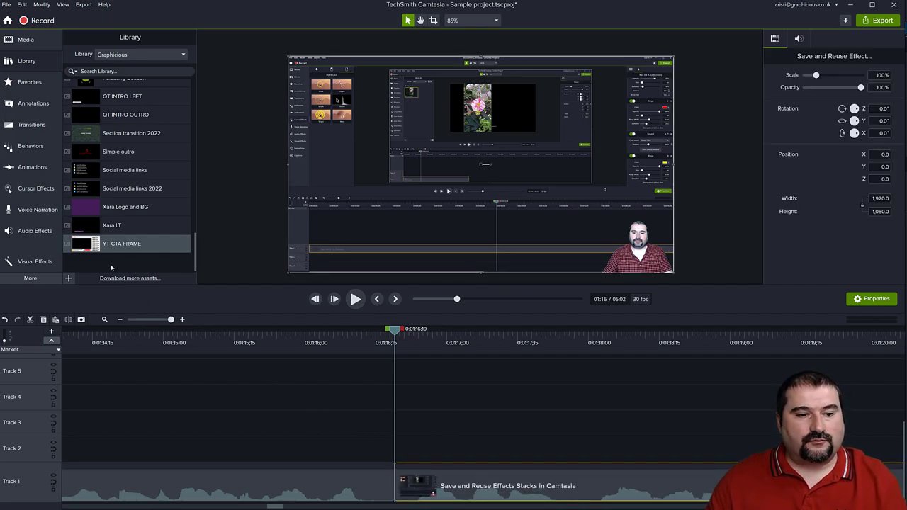
- Place the YT CTA FRAME library asset on Track 2 with its "Frame comes in" marker at the 0:01:16;19 cut, and preview the zoom
drag(88, 243, 315, 444)
click(303, 397)
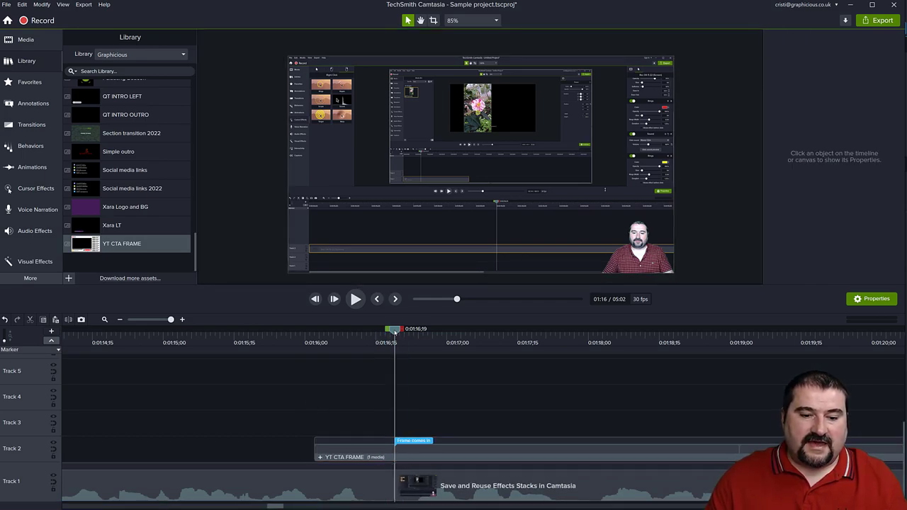
drag(394, 330, 557, 362)
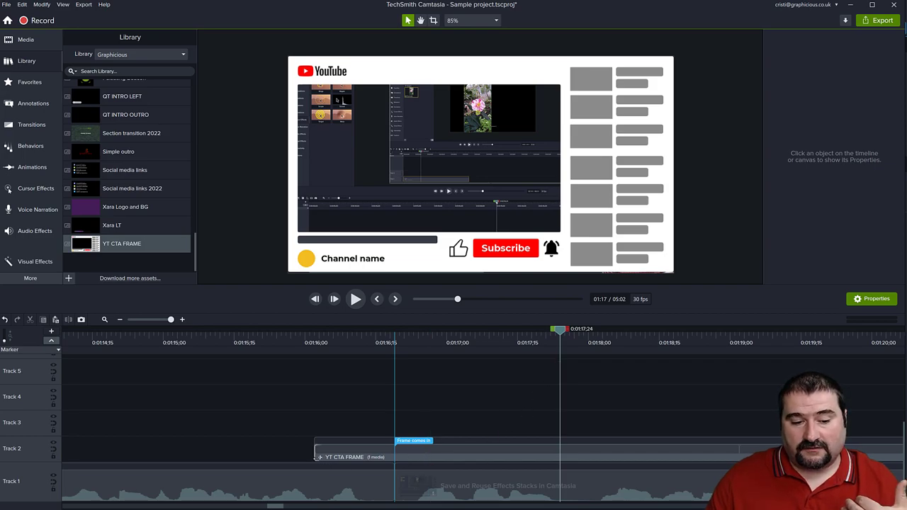
- Ungroup the outer YT CTA FRAME group on Track 2 and shift the inner group about four frames later than the cut
click(319, 457)
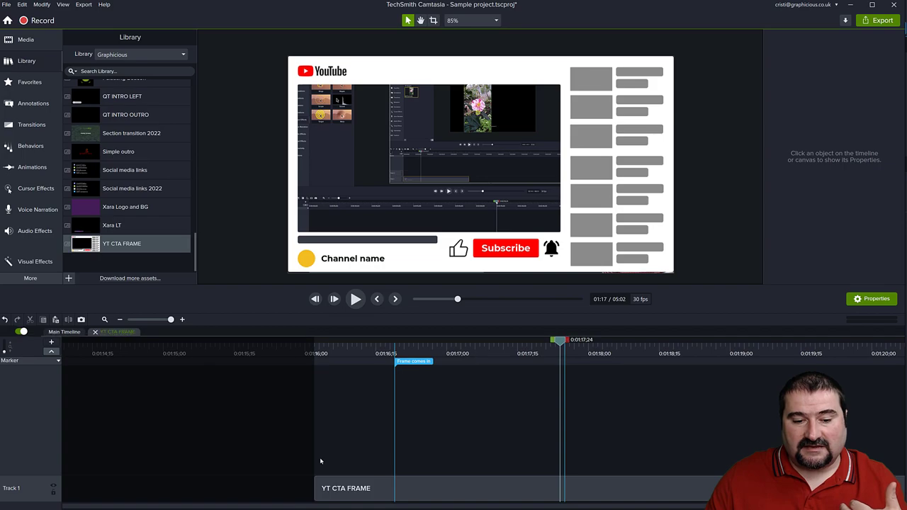
drag(560, 342, 538, 348)
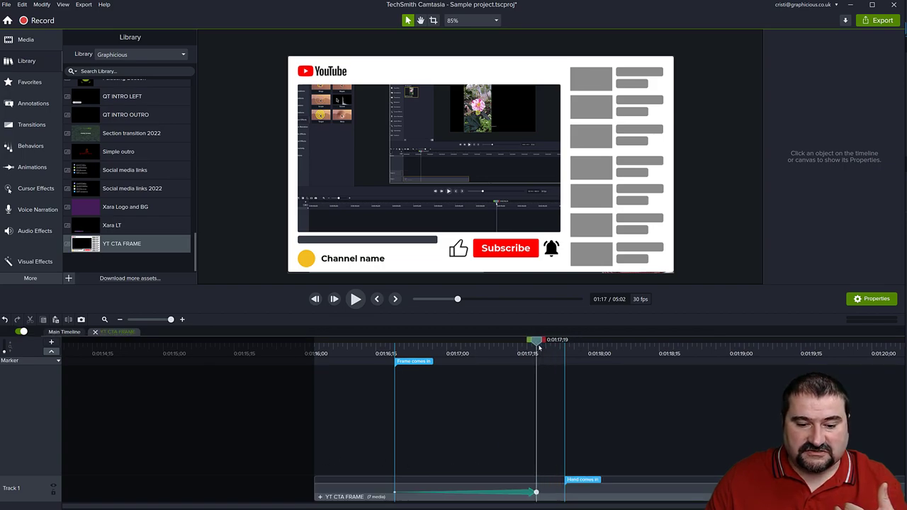
click(95, 333)
click(488, 457)
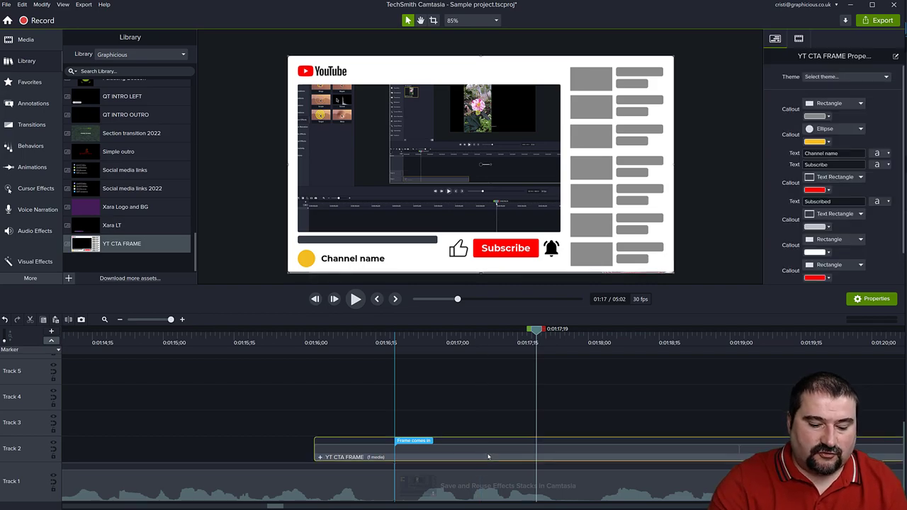
click(468, 398)
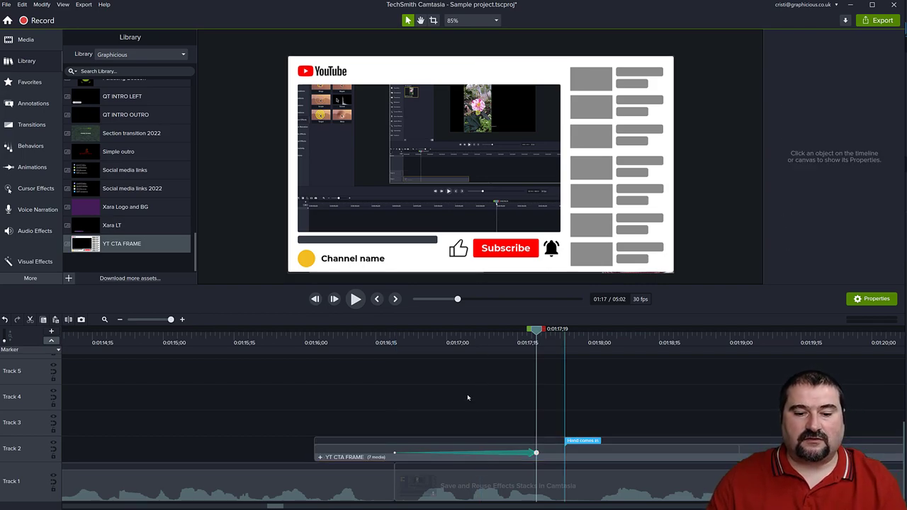
drag(421, 332, 395, 345)
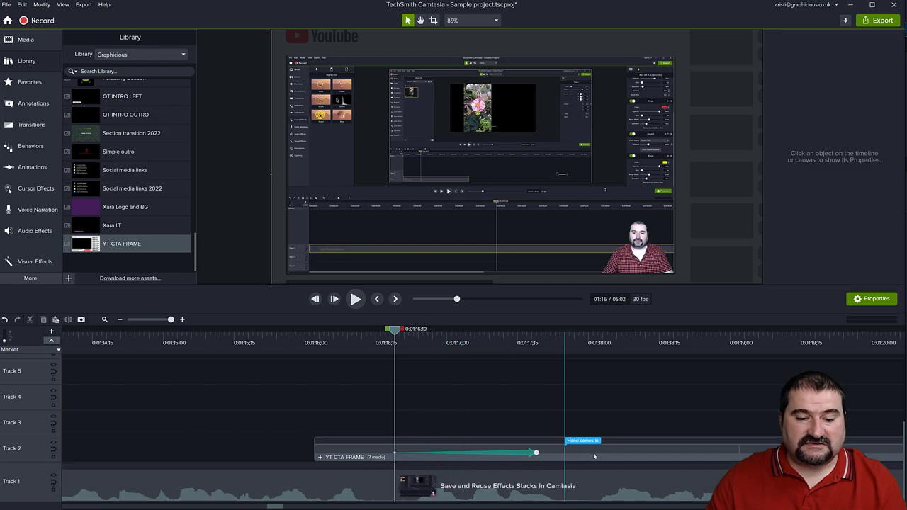
drag(592, 454, 611, 454)
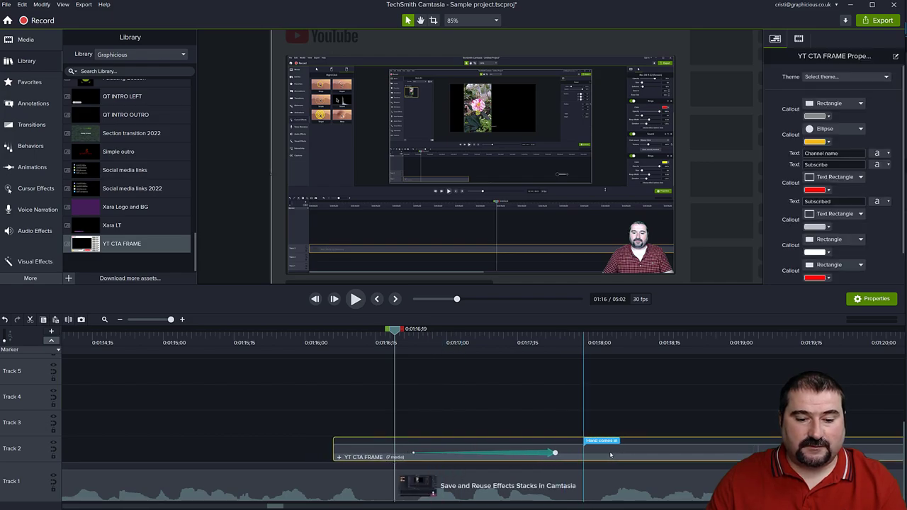
- Add an animation ending at 0:01:17;23 to the second Track 1 clip, scaling it to about 68.6% to fit the frame's video area
drag(394, 329, 553, 355)
click(519, 484)
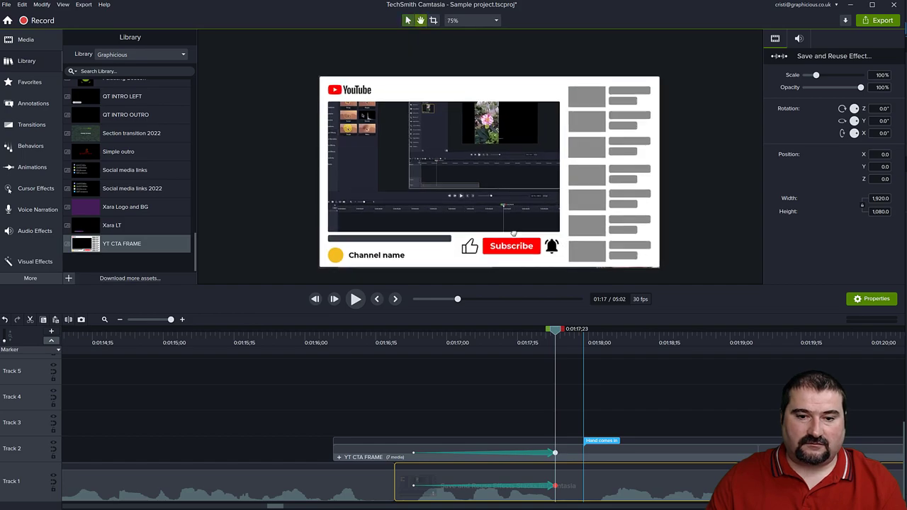
scroll(558, 239, down, 1)
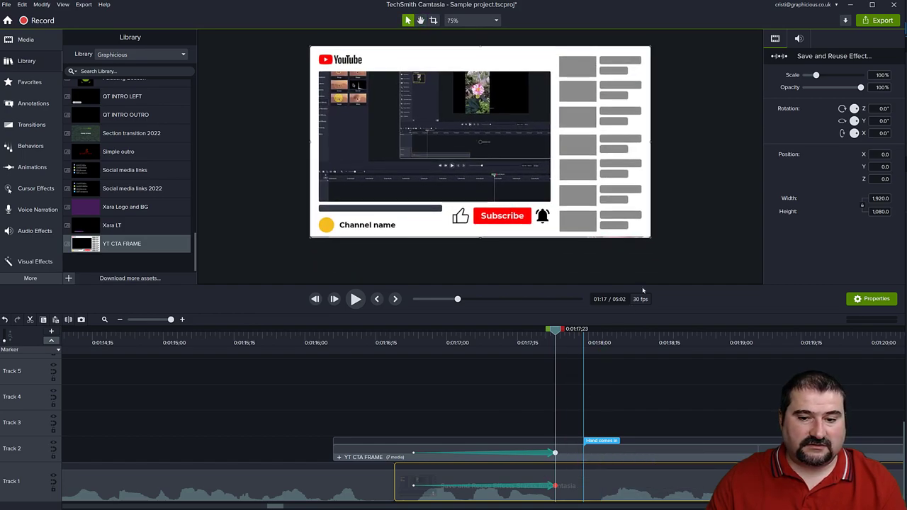
drag(629, 235, 560, 206)
scroll(687, 46, up, 2)
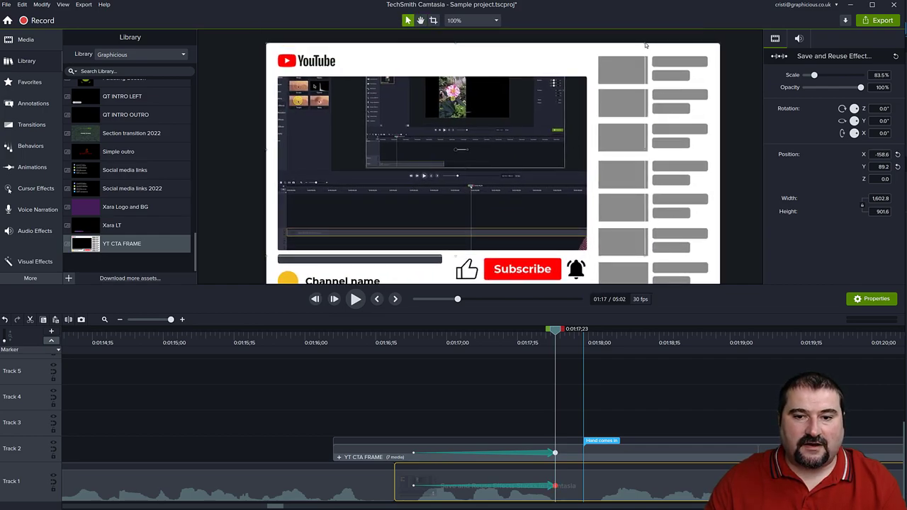
drag(628, 50, 589, 83)
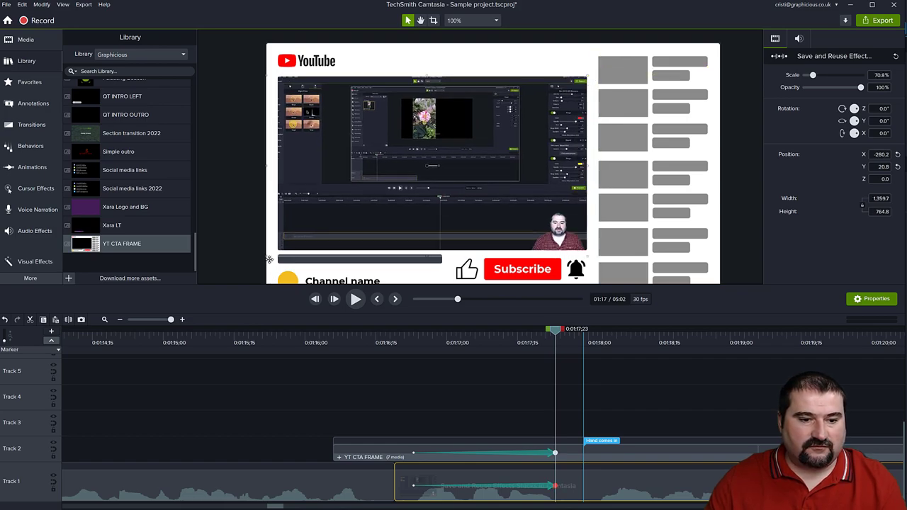
drag(267, 256, 288, 250)
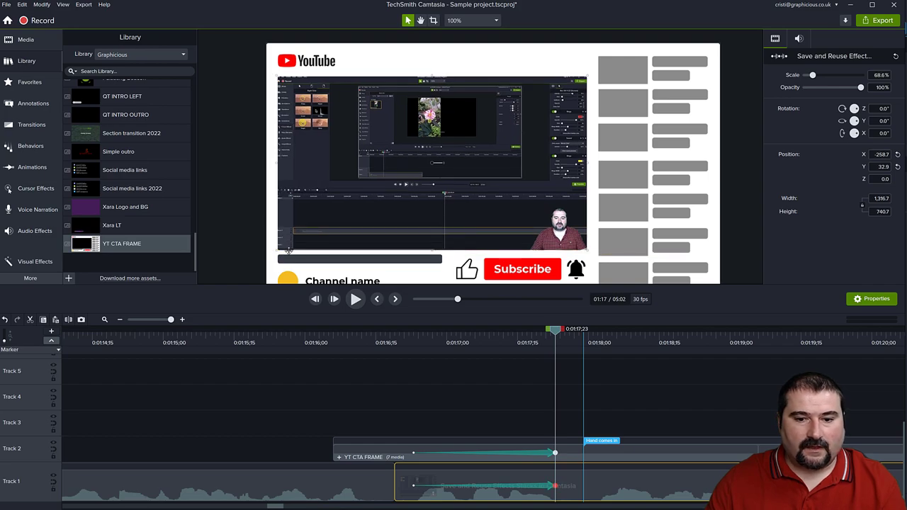
click(224, 178)
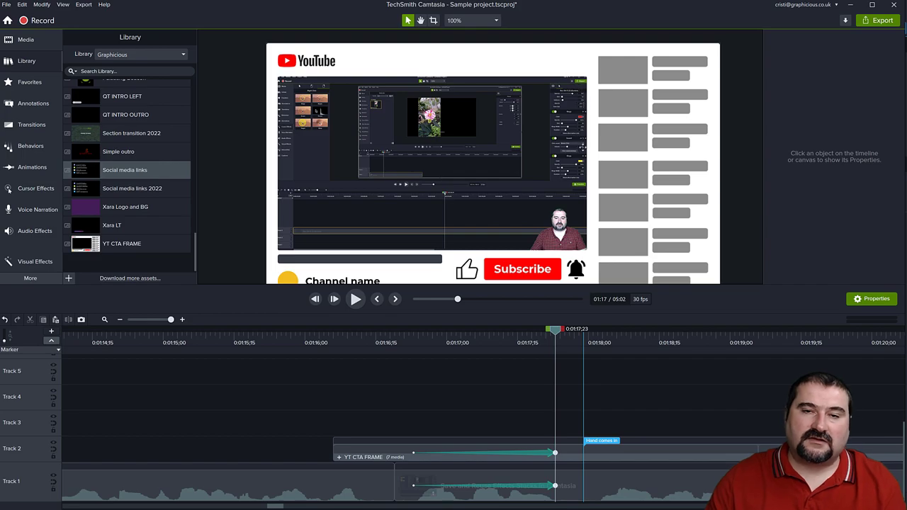
- Play the timeline from just before the 0:01:16;19 cut to check that the frame and the video shrink together
drag(555, 329, 413, 338)
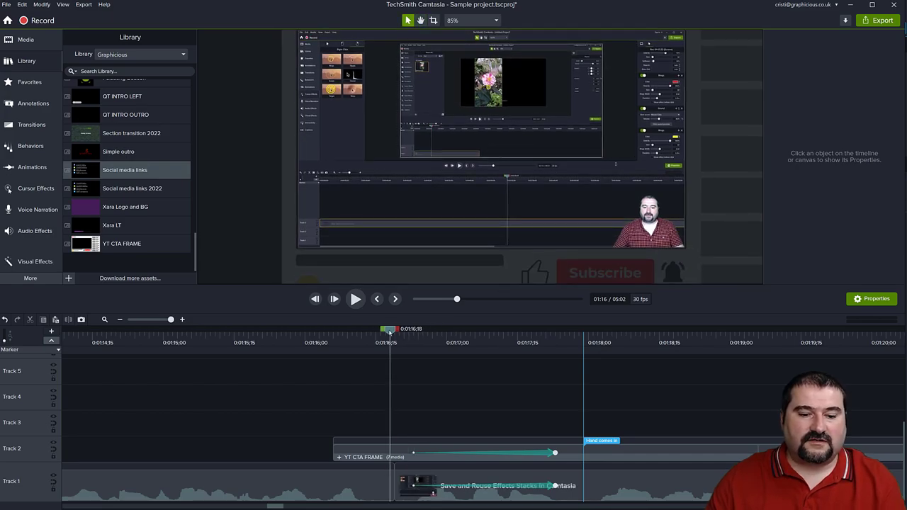
key(space)
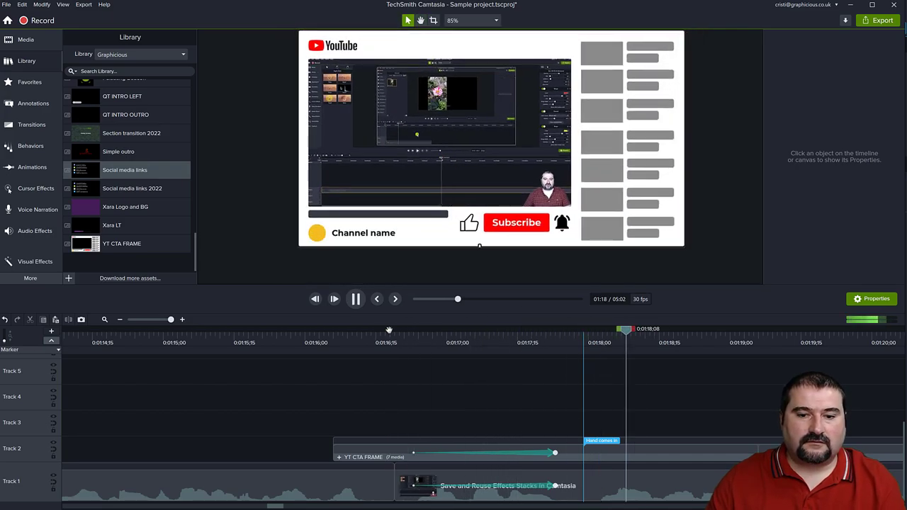
key(space)
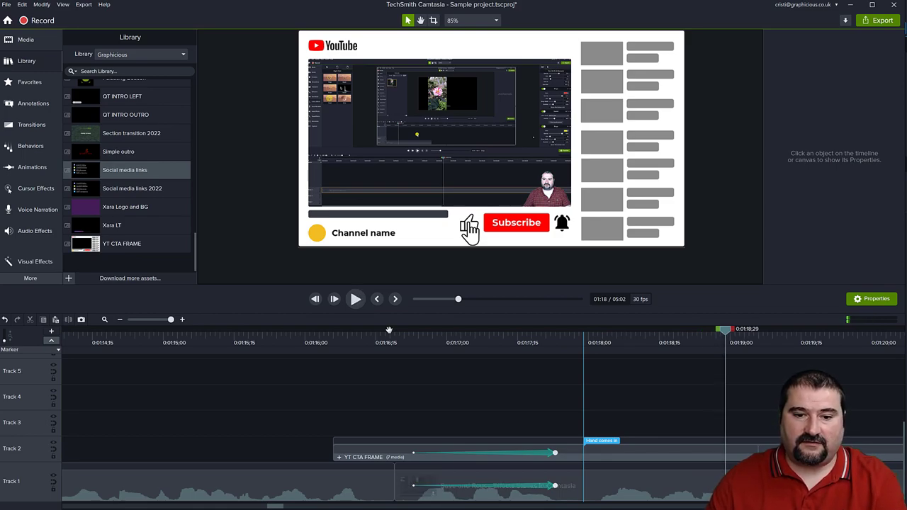
- Add an animation to the second Track 1 clip ending at 0:01:23;09 and set its scale to 100%
scroll(676, 430, down, 3)
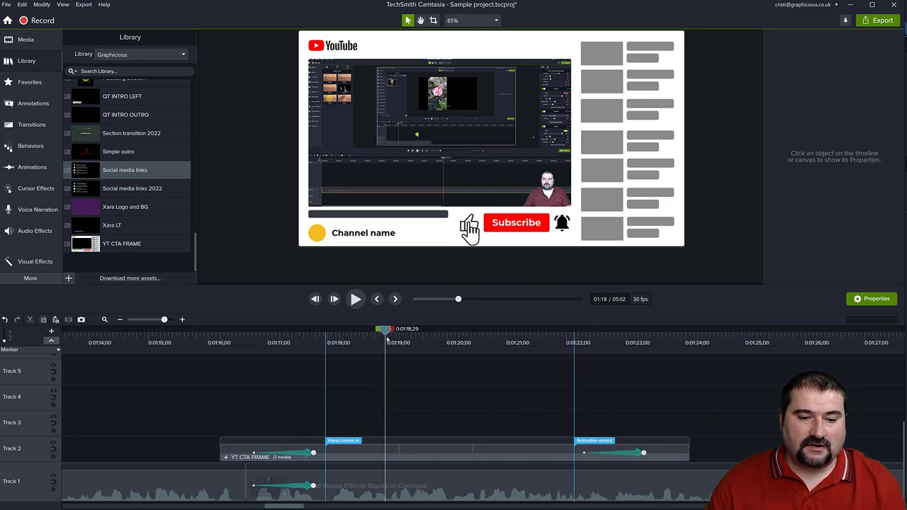
drag(388, 342, 645, 354)
click(628, 487)
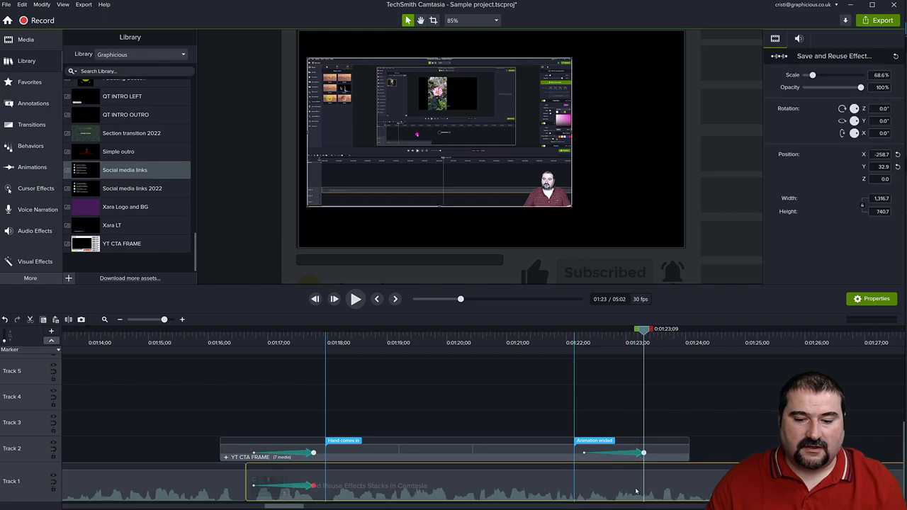
scroll(636, 491, up, 2)
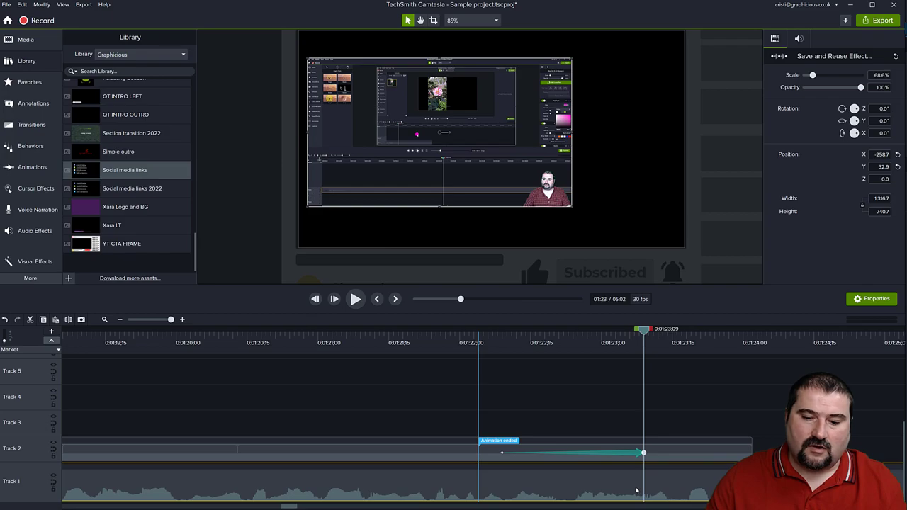
key(shift+a)
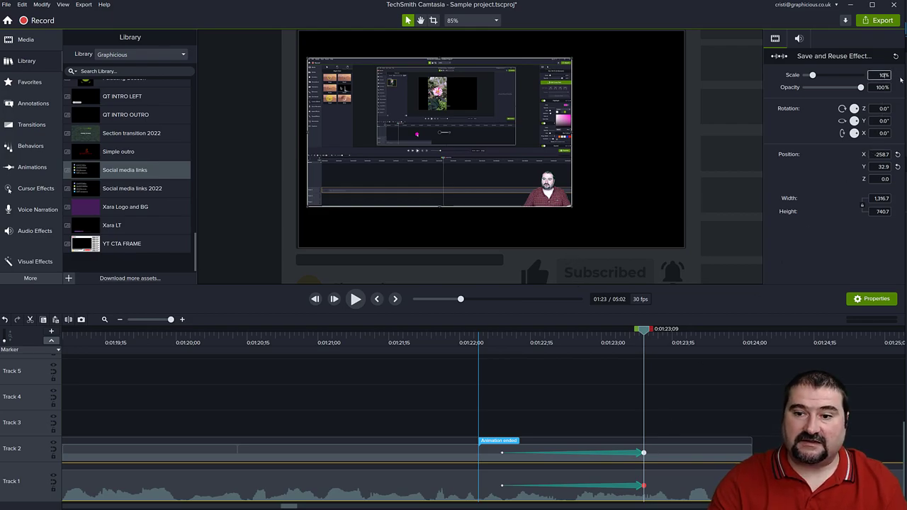
key(Return)
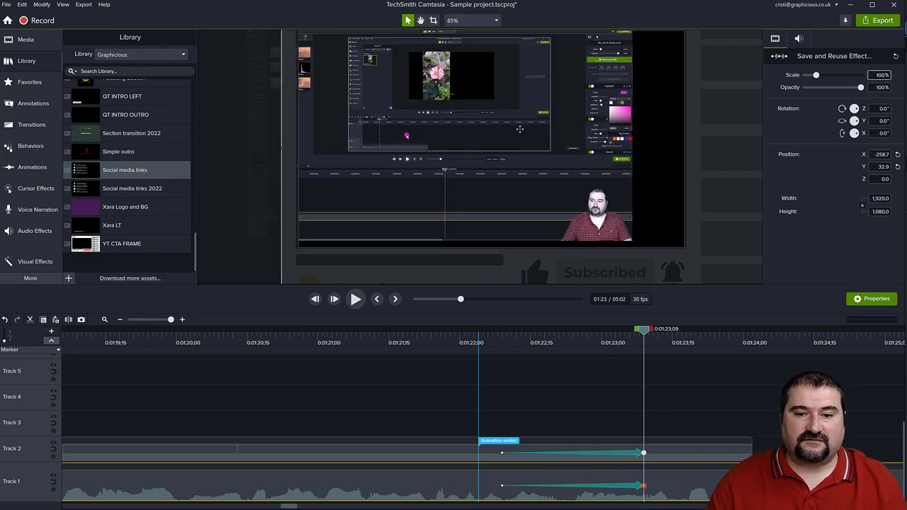
- Lock Track 2 and reposition the Track 1 video to fill the canvas, resetting its X and Y position to 0
click(520, 129)
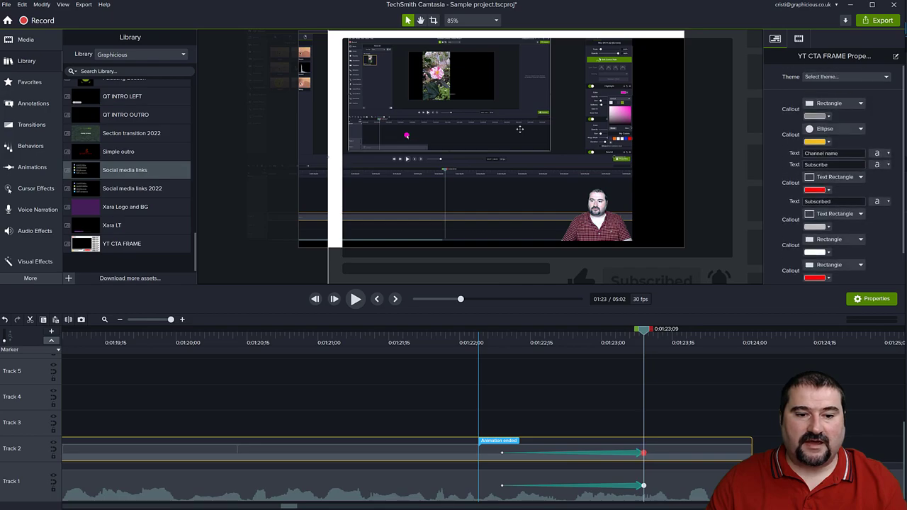
click(689, 487)
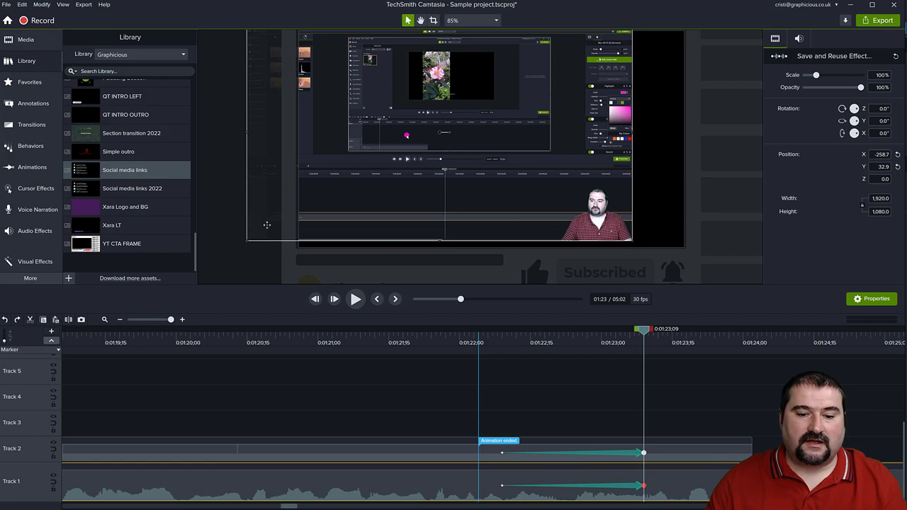
click(53, 458)
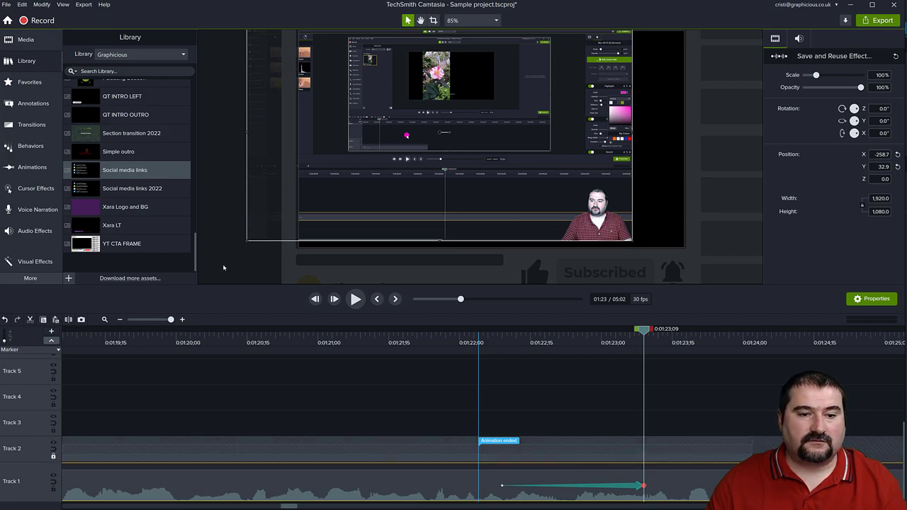
drag(319, 194, 322, 194)
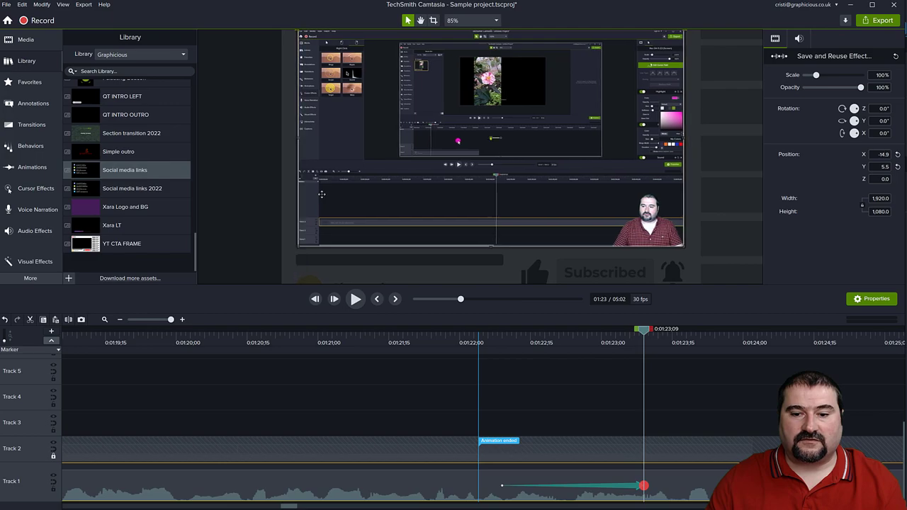
click(896, 154)
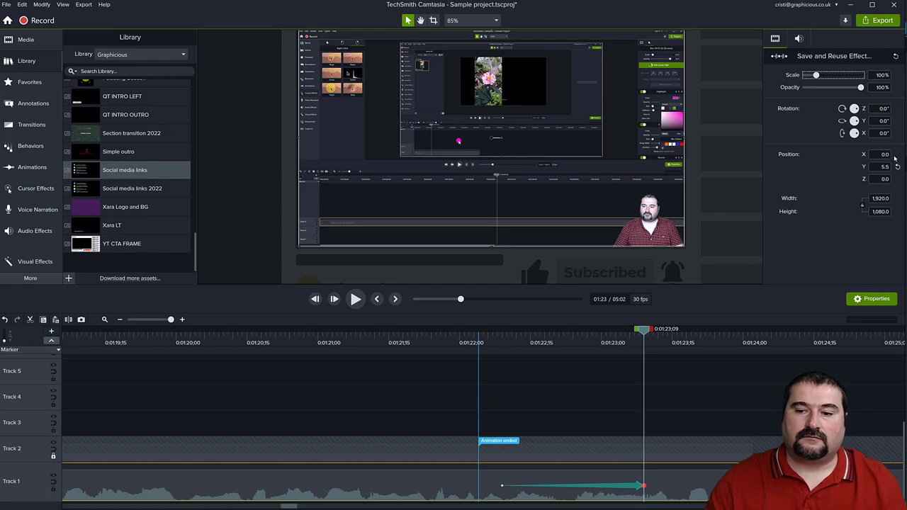
click(897, 166)
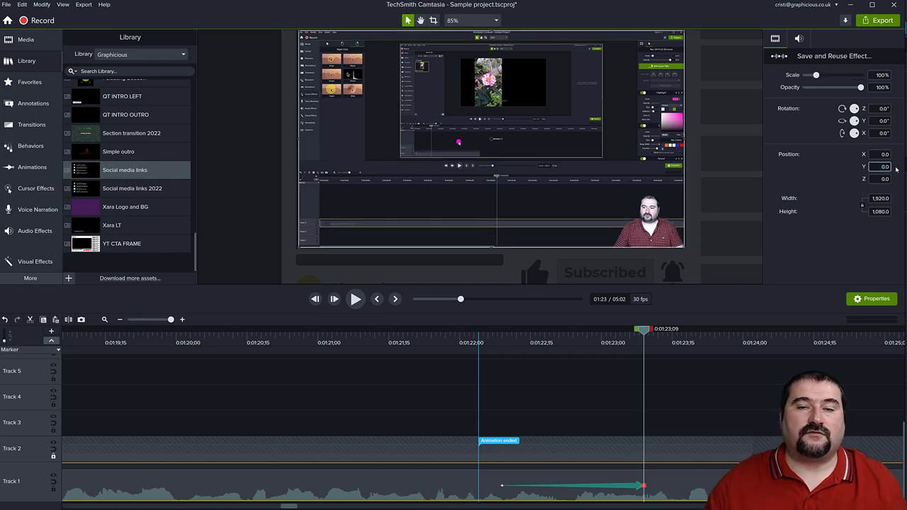
- Delete the Track 1 animation ending at 0:01:23;09 and unlock Track 2
click(246, 164)
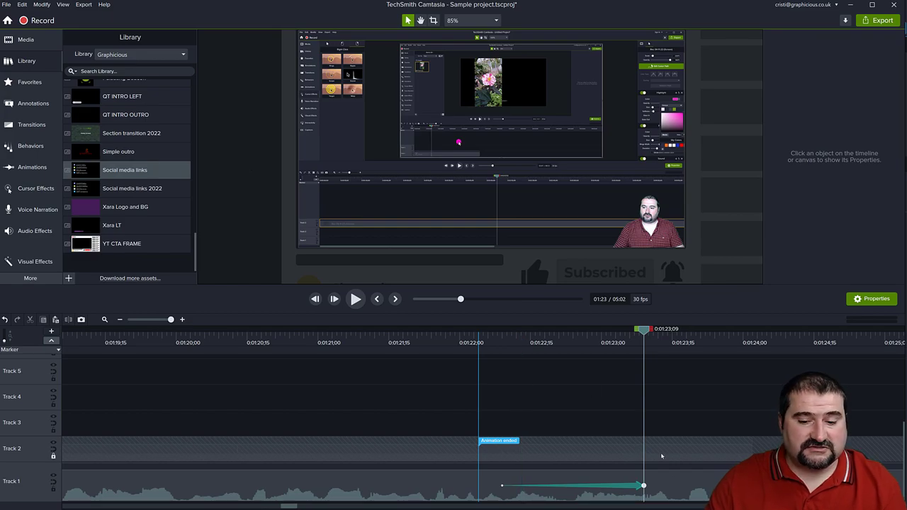
click(642, 486)
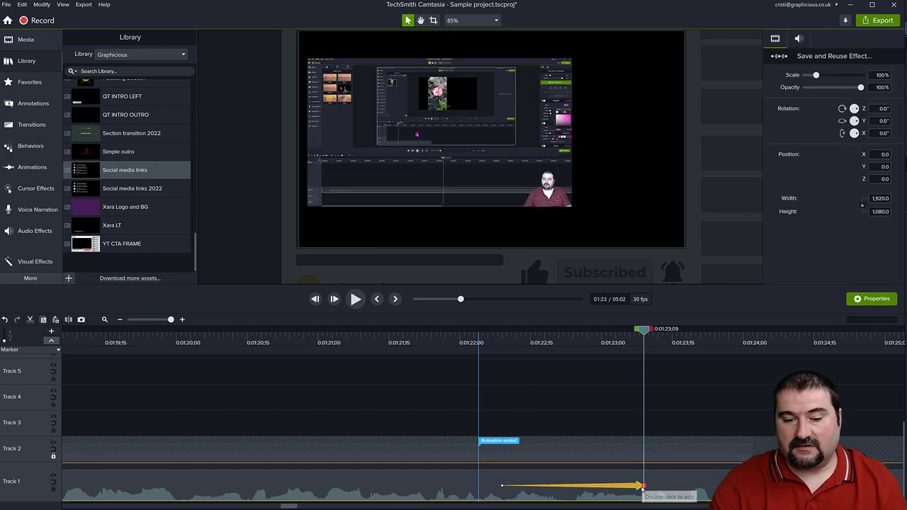
click(644, 459)
click(445, 338)
drag(445, 338, 574, 361)
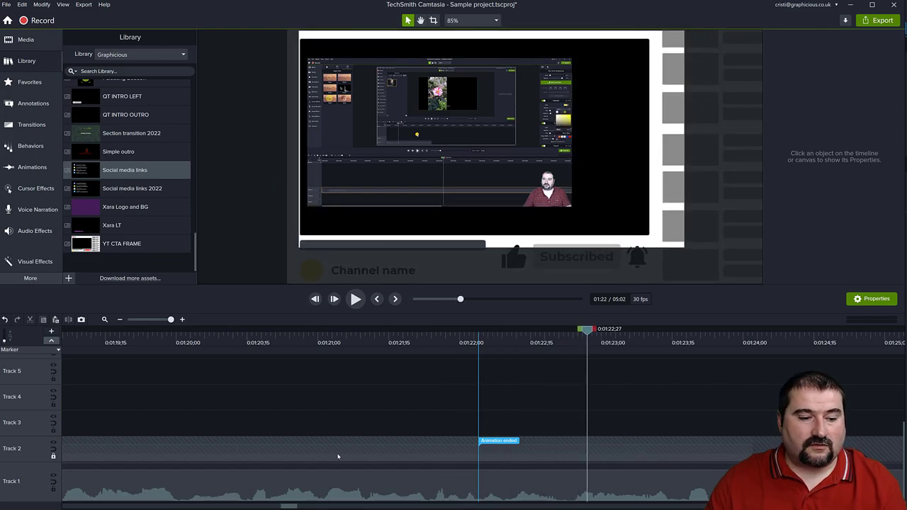
click(53, 456)
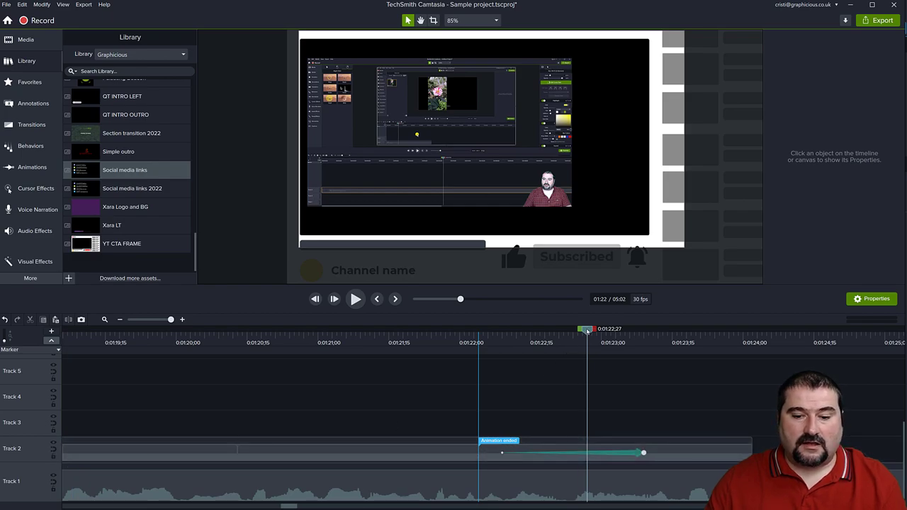
- Apply the Scale to Fit animation to the second Track 1 clip so that it ends at 0:01:23;09, matching the frame's closing animation
drag(587, 330, 645, 334)
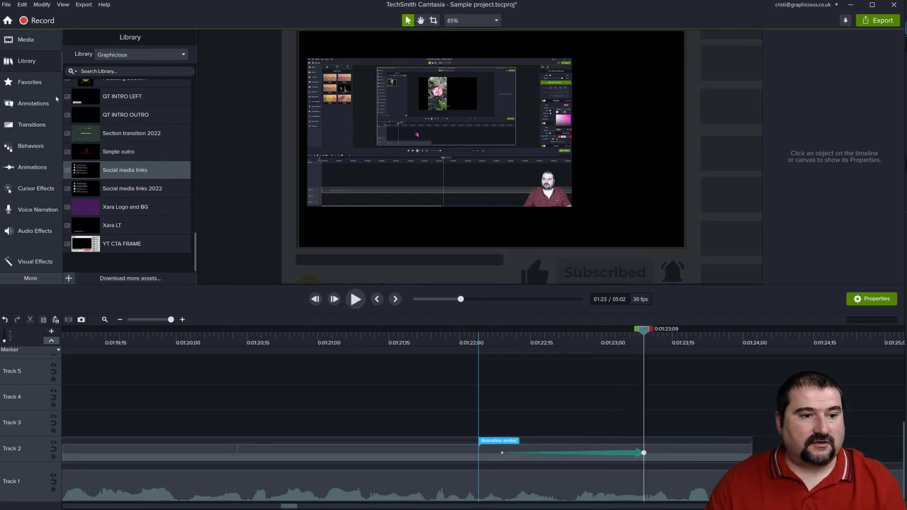
click(32, 170)
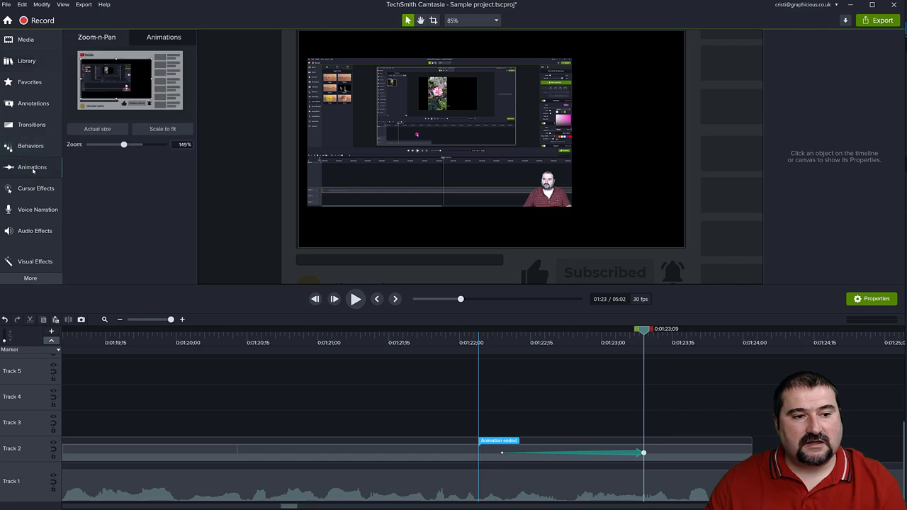
click(163, 37)
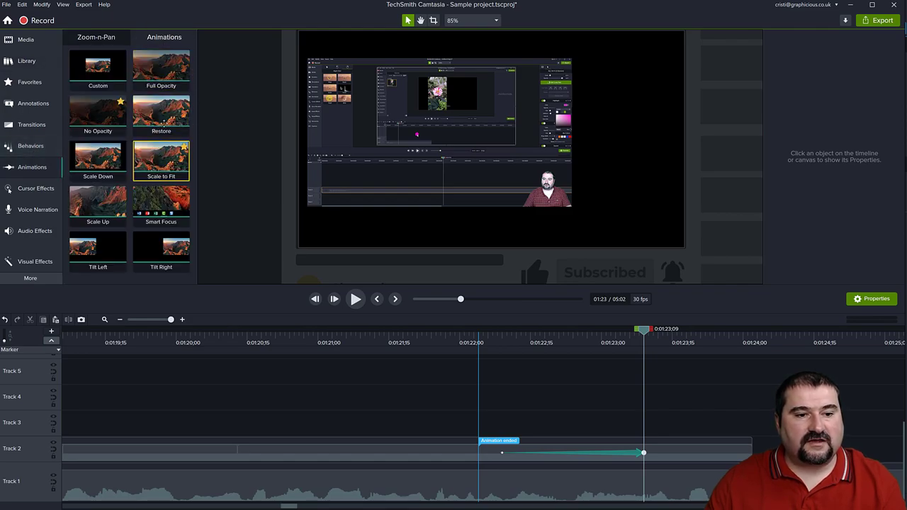
drag(161, 158, 641, 496)
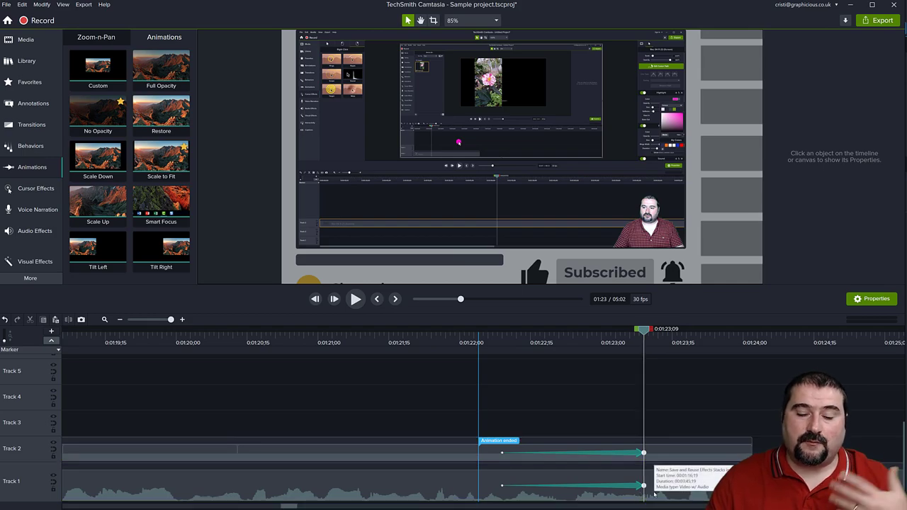
- Scrub and play the section from about 0:01:22;05 to check the video scaling back up together with the frame
click(654, 493)
drag(597, 342, 636, 354)
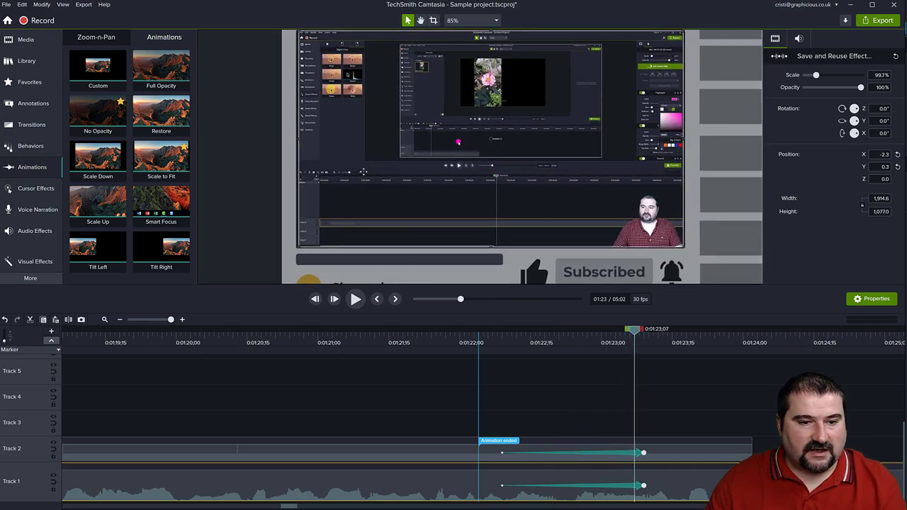
click(261, 154)
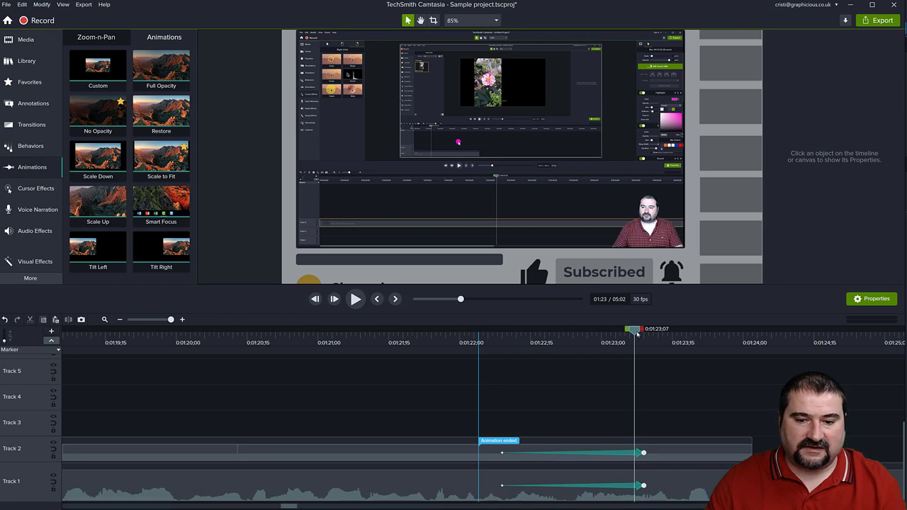
drag(636, 334, 498, 335)
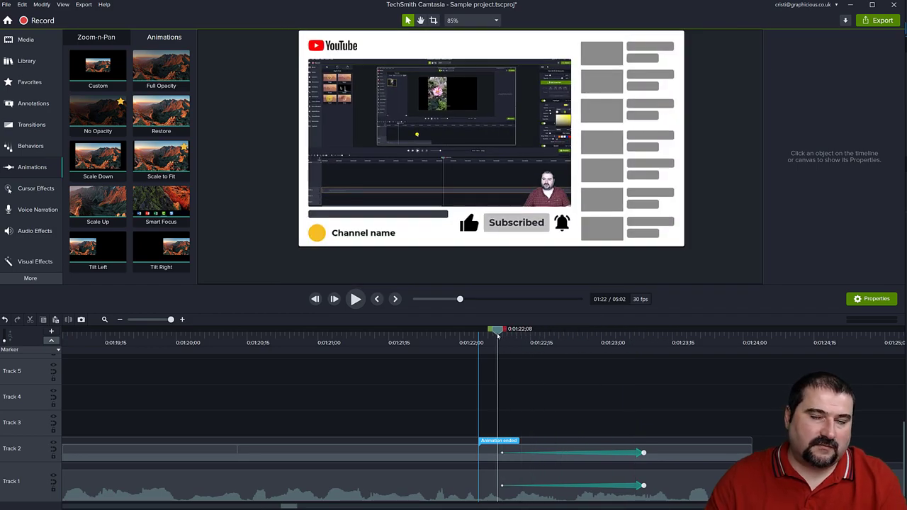
key(space)
click(484, 337)
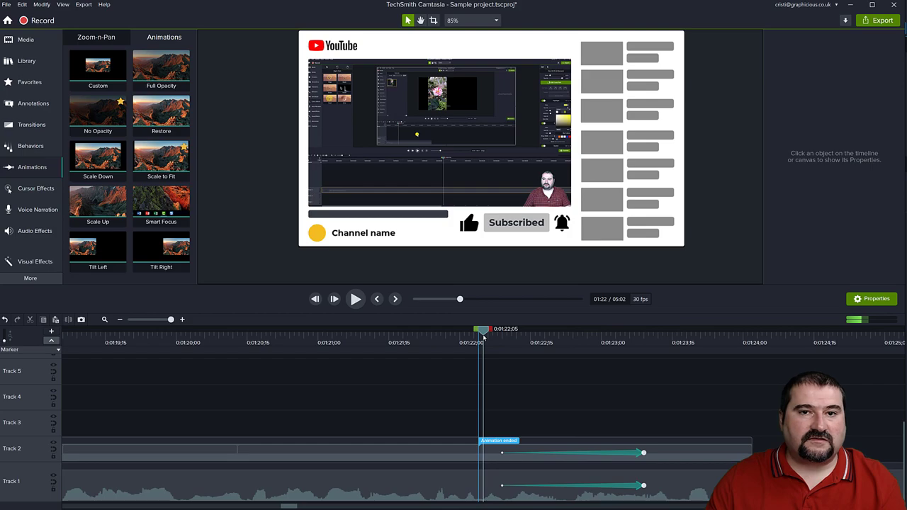
key(space)
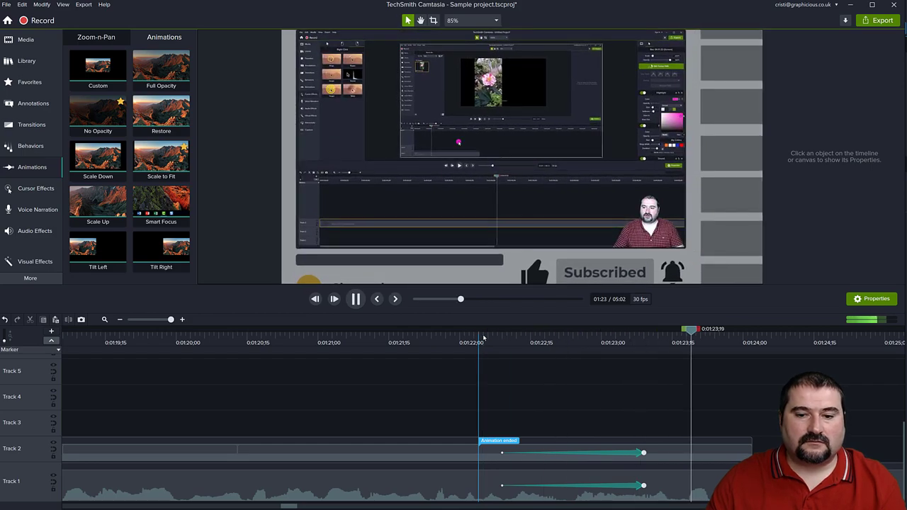
key(space)
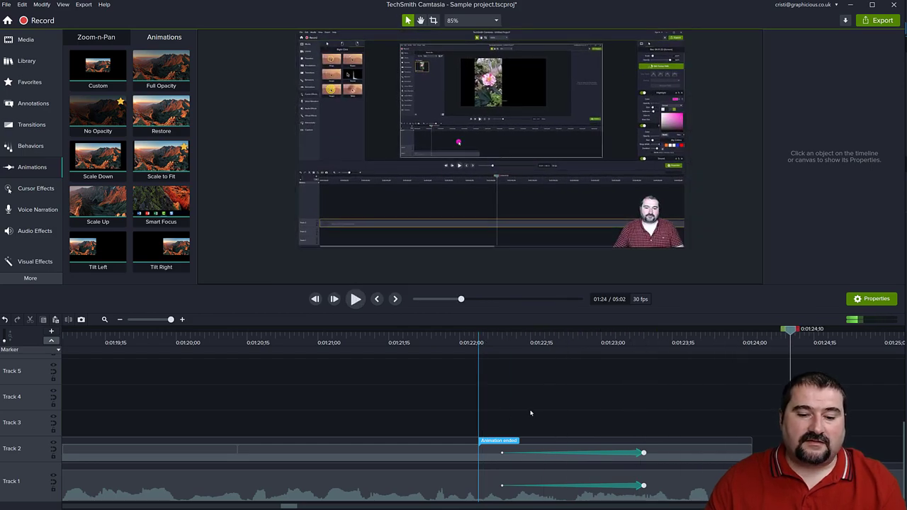
- Stitch the two Track 1 clips back together at the 0:01:16;19 cut
scroll(530, 413, down, 4)
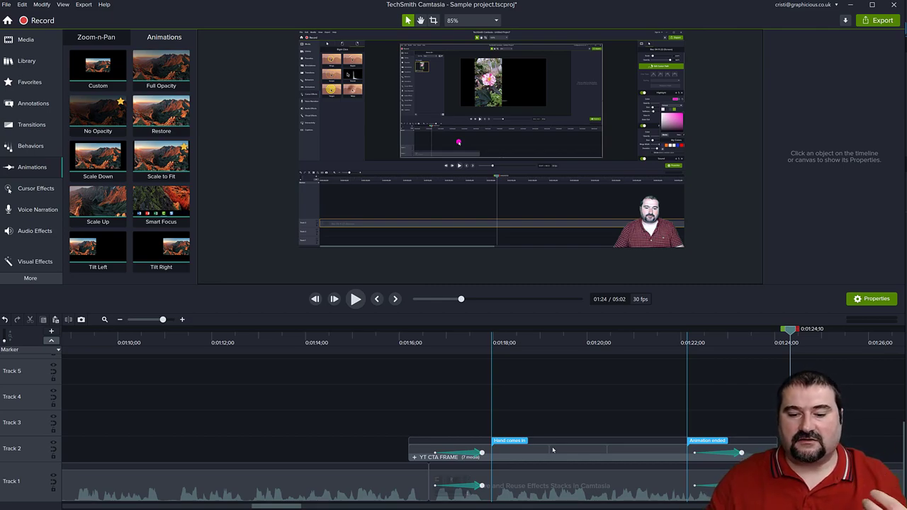
click(432, 482)
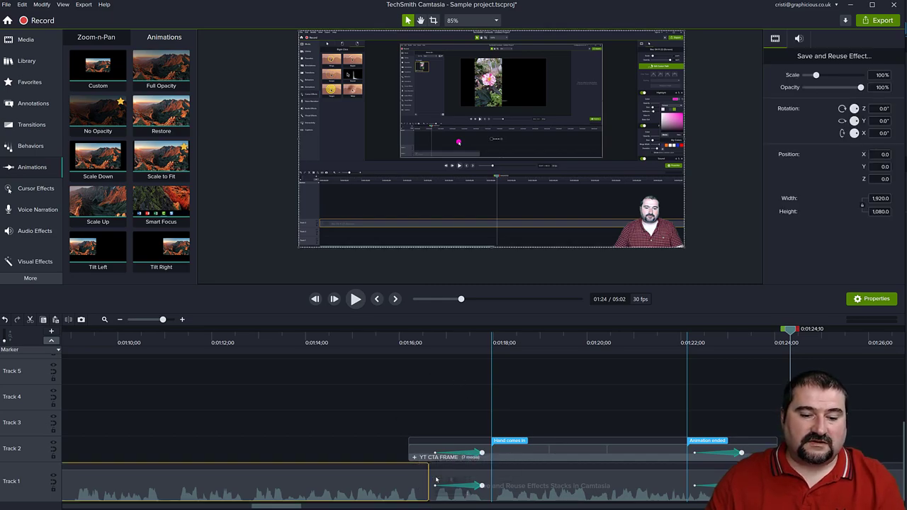
right_click(429, 476)
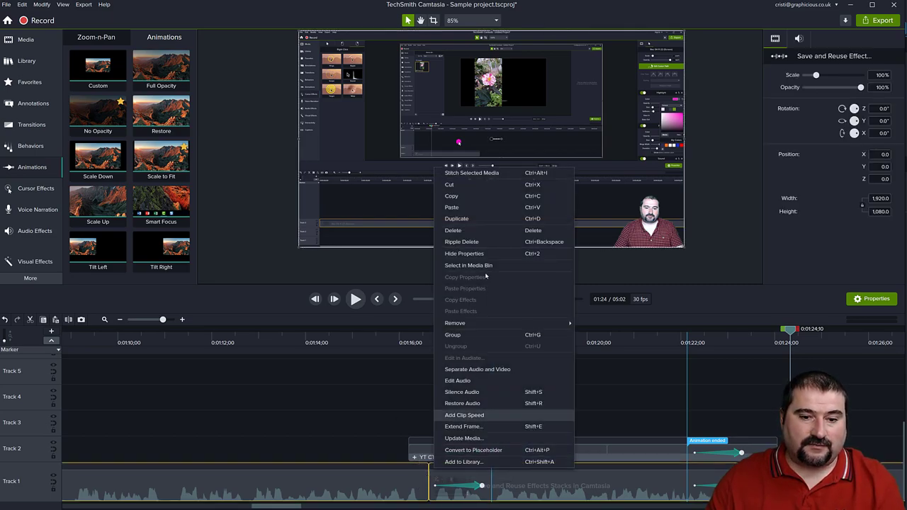
click(482, 174)
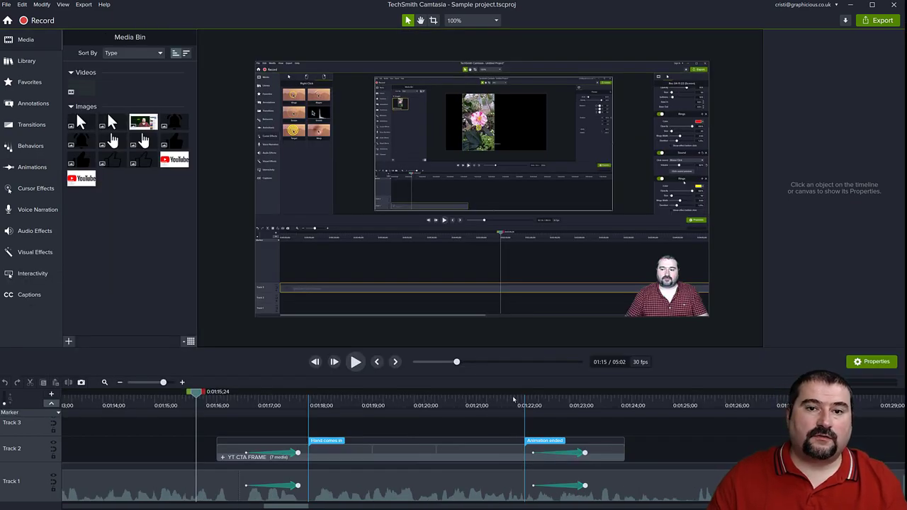
- Play the whole call-to-action sequence from 0:01:15;24 and scrub back through the frame's animations to review them
key(space)
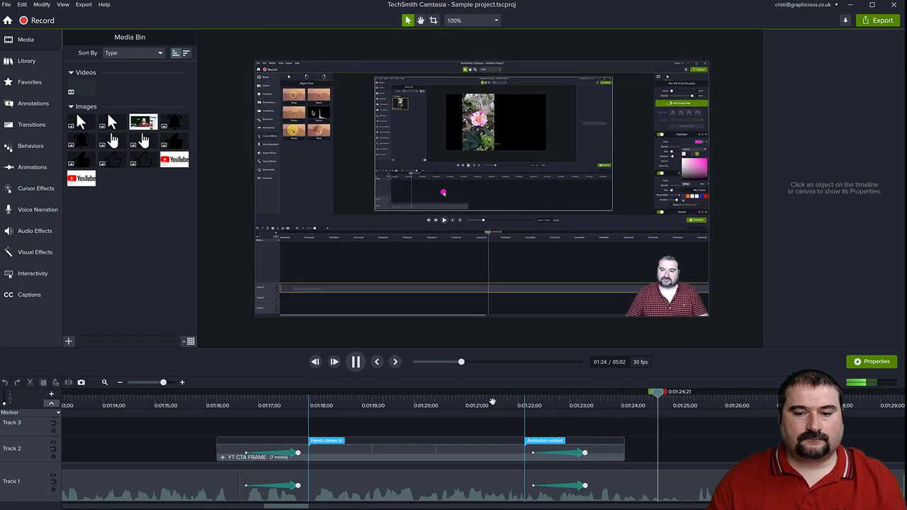
key(space)
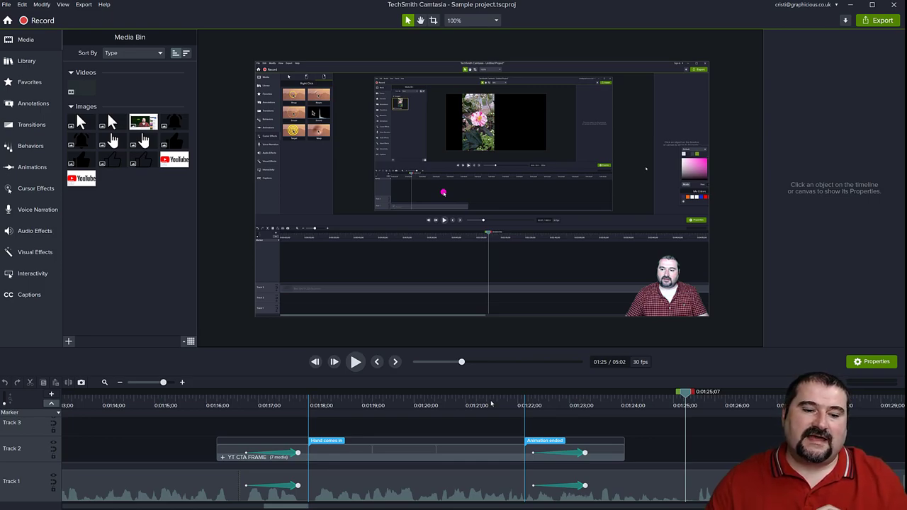
drag(553, 398, 349, 402)
drag(518, 413, 616, 408)
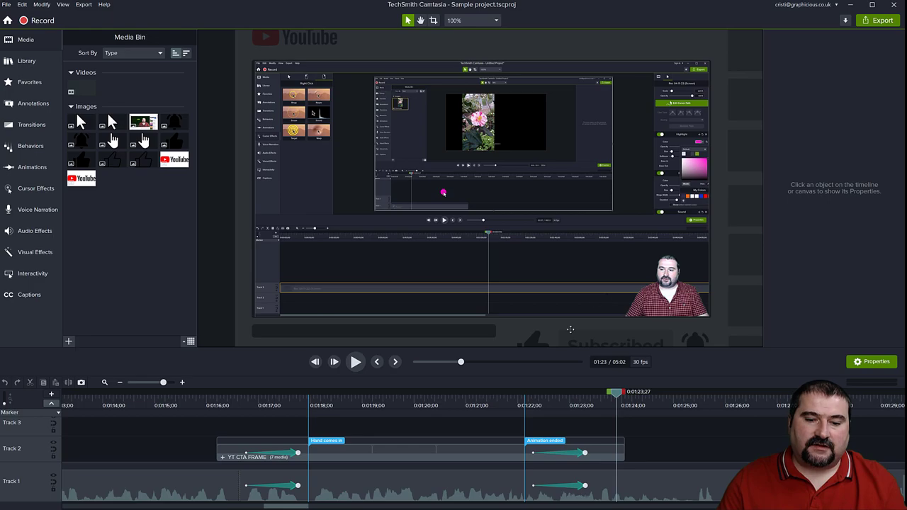
- Preview the frame at 0:01:18;24 and inspect the circle and text in the Channel identity group inside YT CTA FRAME, then return to the main timeline
drag(556, 350, 564, 255)
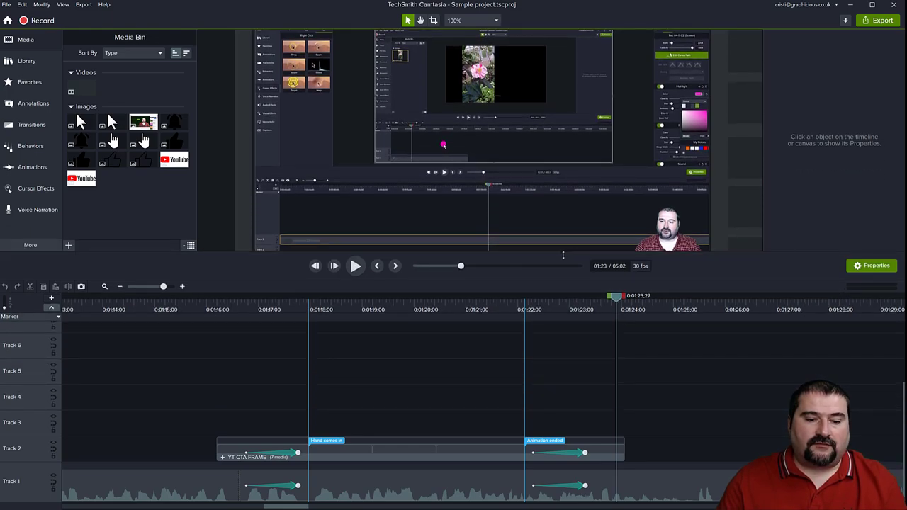
click(350, 310)
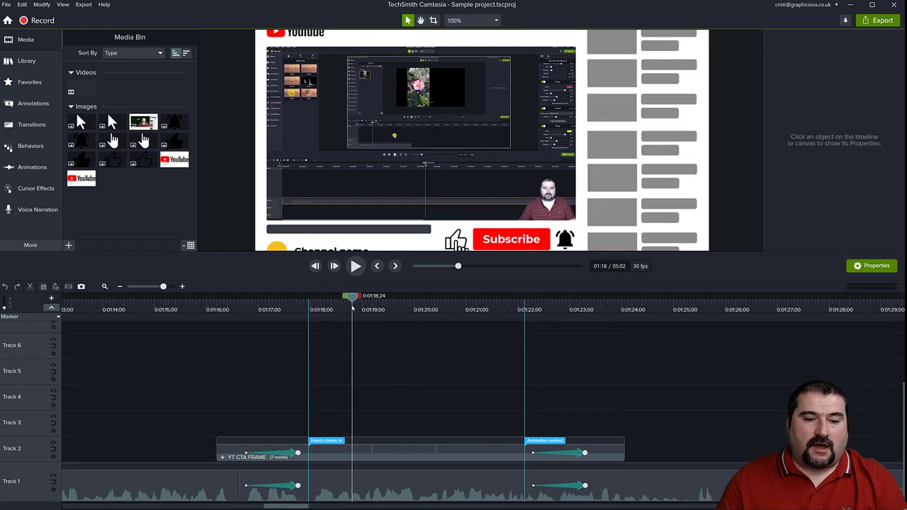
scroll(325, 236, down, 2)
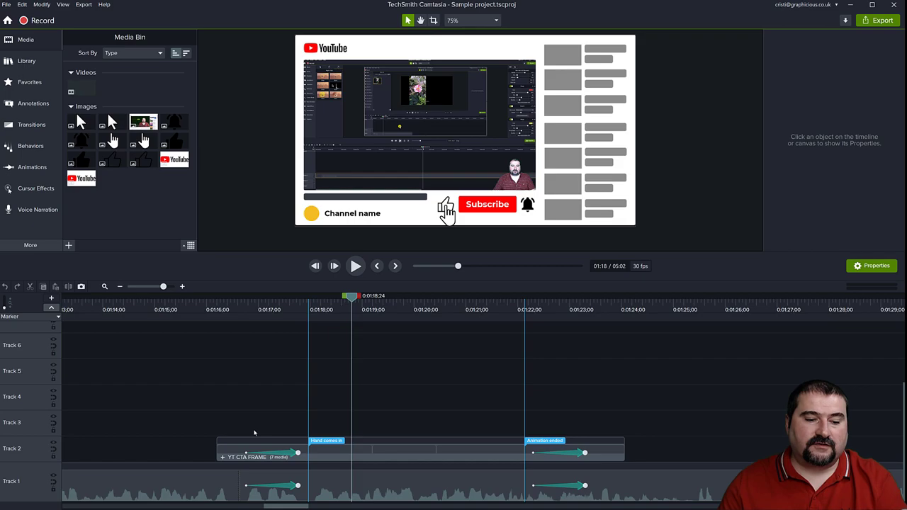
click(223, 458)
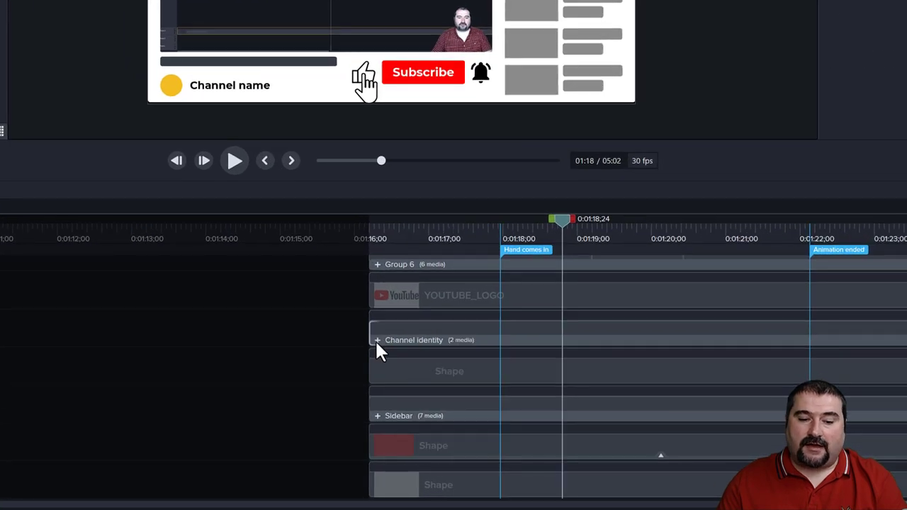
click(378, 340)
click(430, 481)
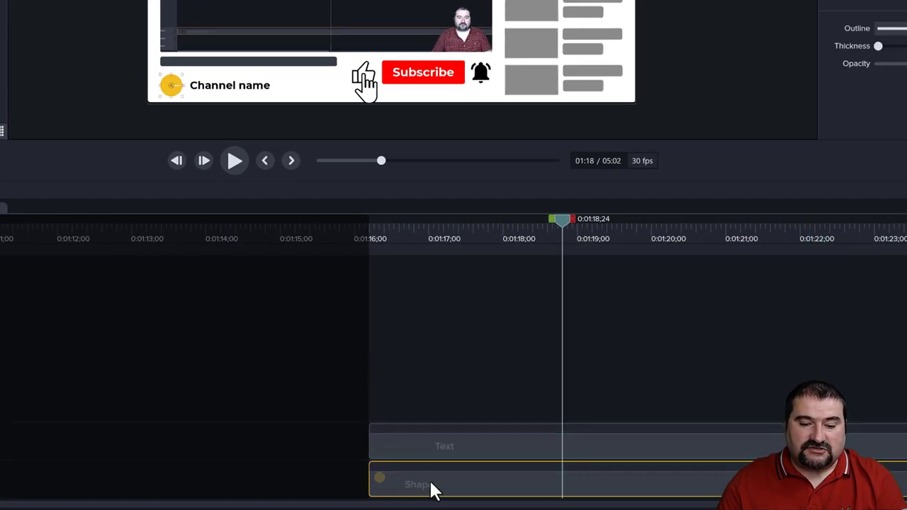
click(437, 444)
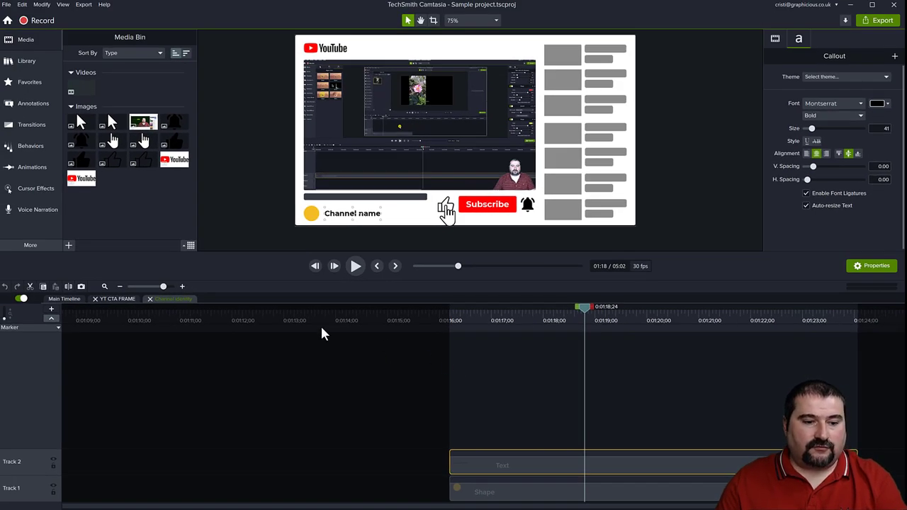
click(67, 300)
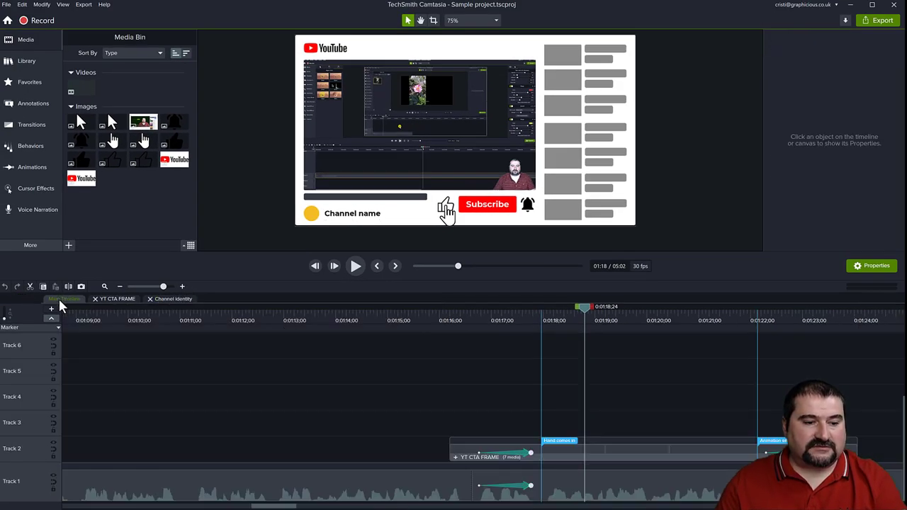
- Open the Quick Property Editor for the YT CTA FRAME group and label the channel name text property "Channel"
click(623, 451)
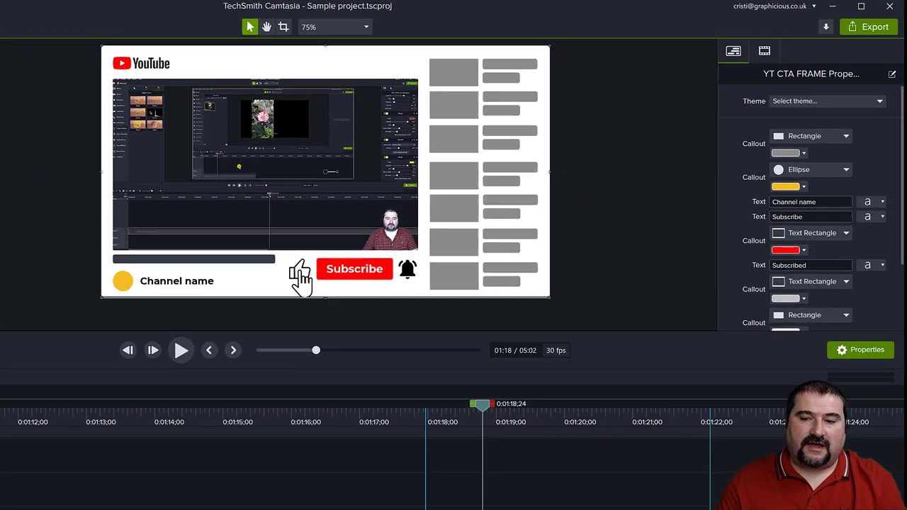
scroll(793, 345, down, 3)
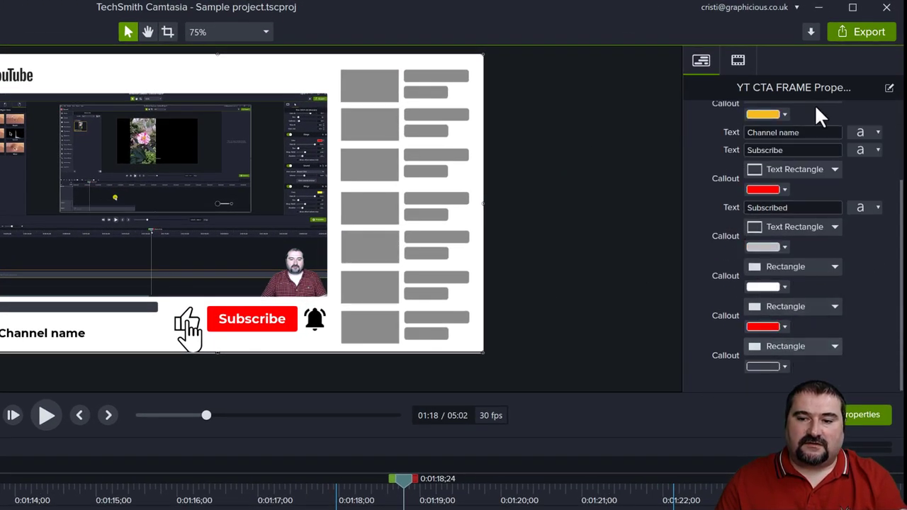
scroll(789, 385, up, 3)
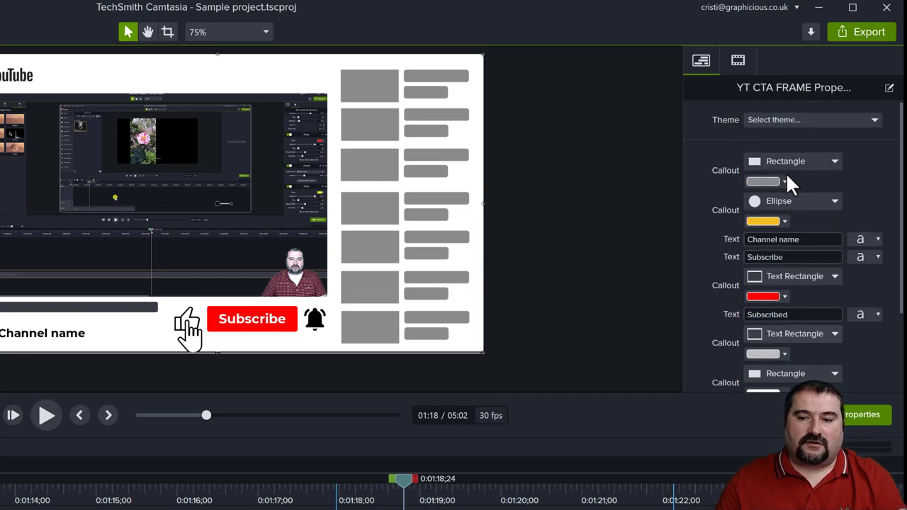
scroll(784, 206, down, 3)
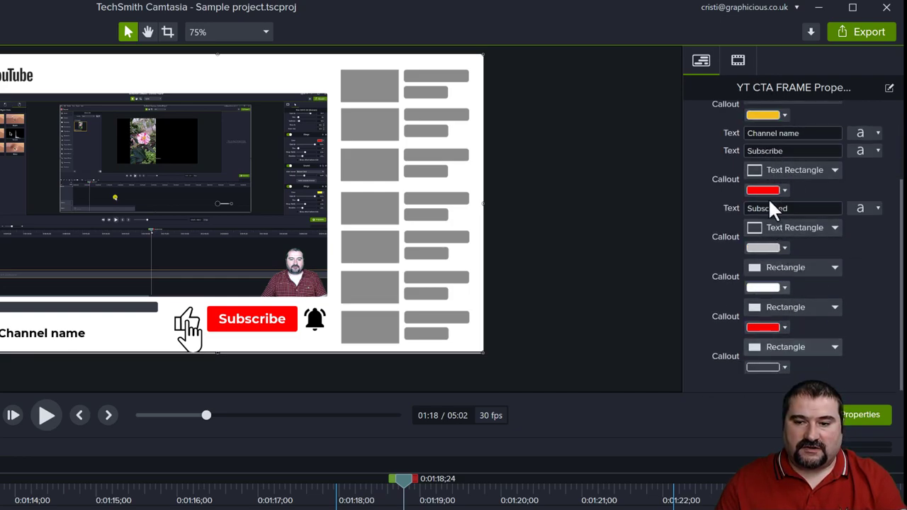
scroll(765, 188, up, 3)
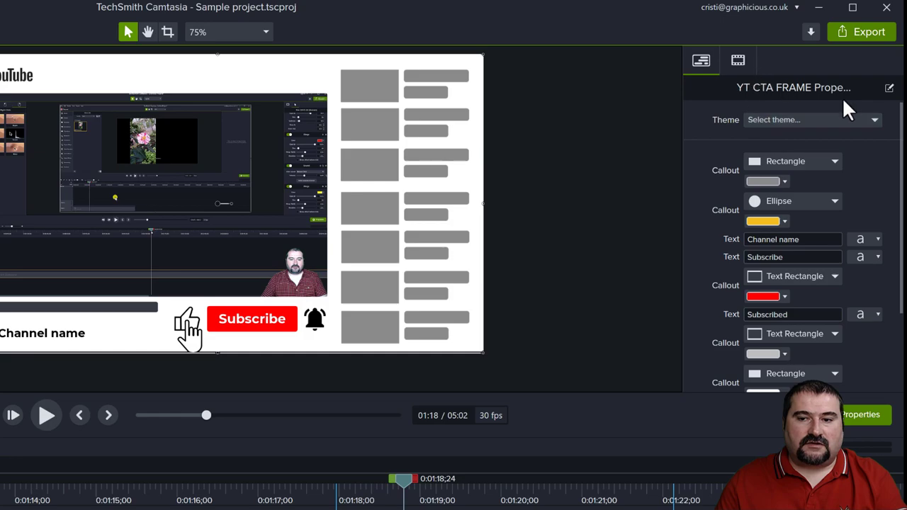
click(889, 87)
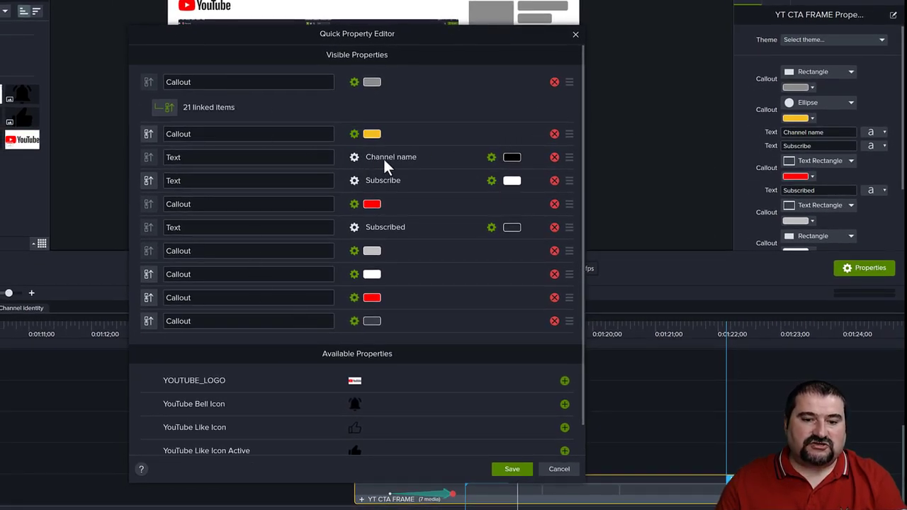
click(165, 157)
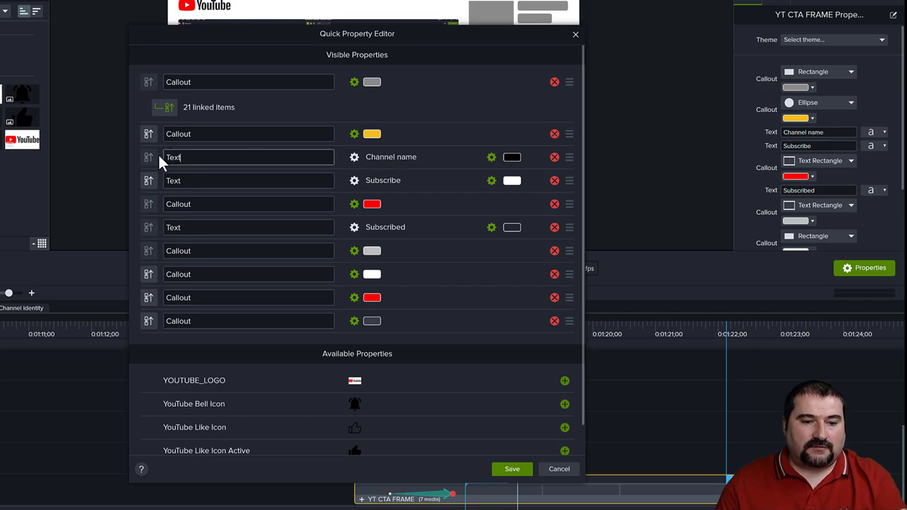
text(Channel)
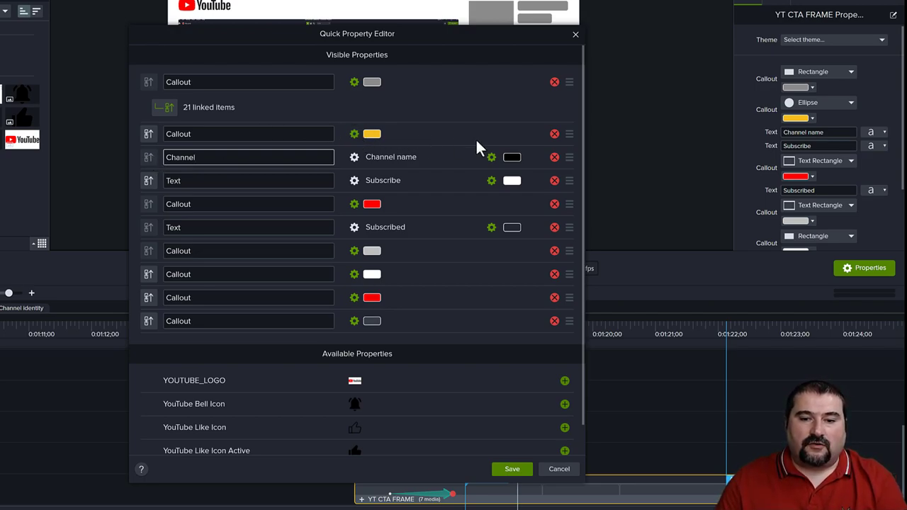
- Remove the yellow callout and the red callout below the Subscribe text from the visible properties
click(555, 136)
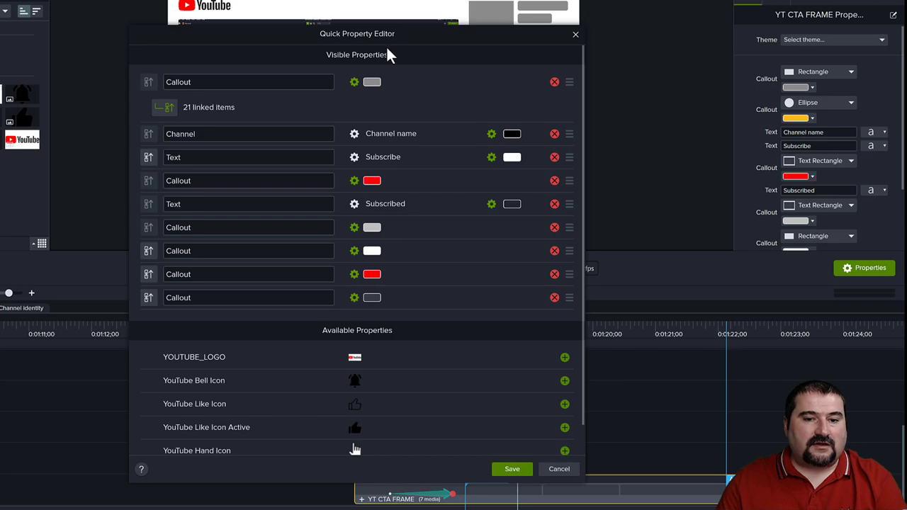
drag(389, 37, 198, 53)
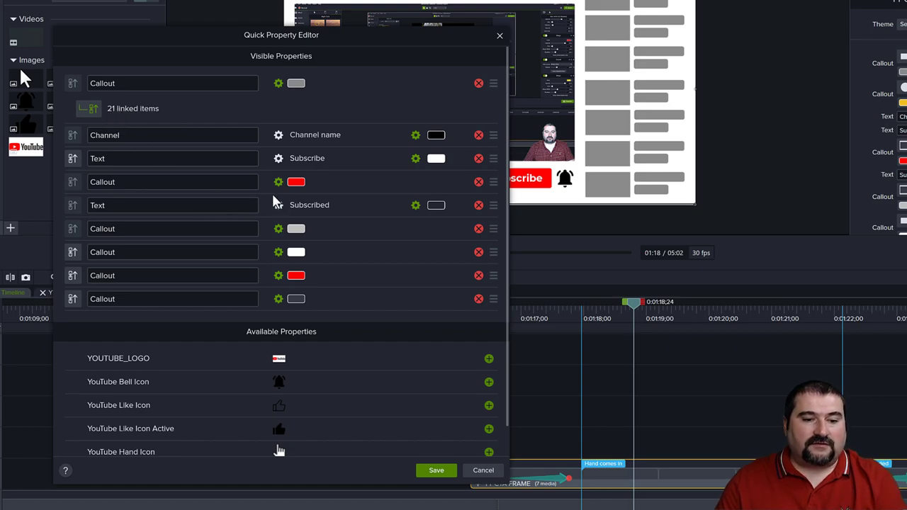
click(478, 182)
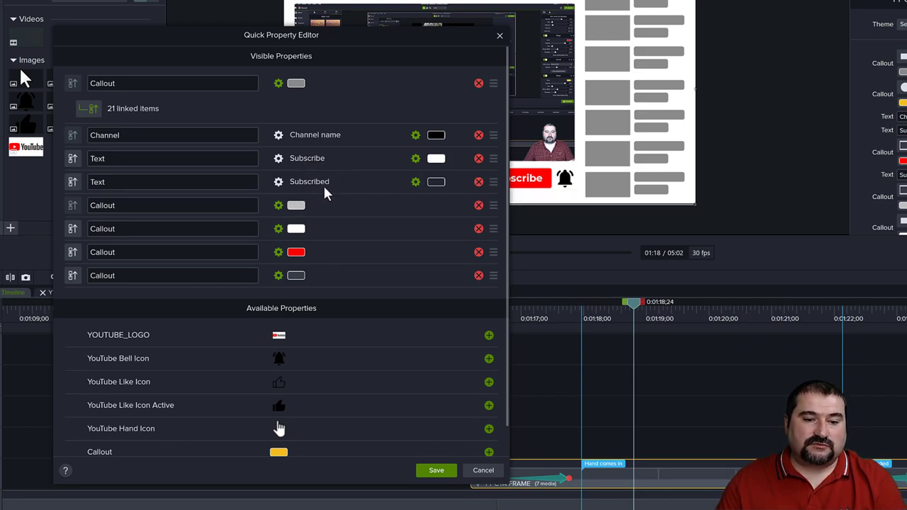
- Label the two button text properties "Subscribe" and "Subscribed" to match their texts
click(163, 159)
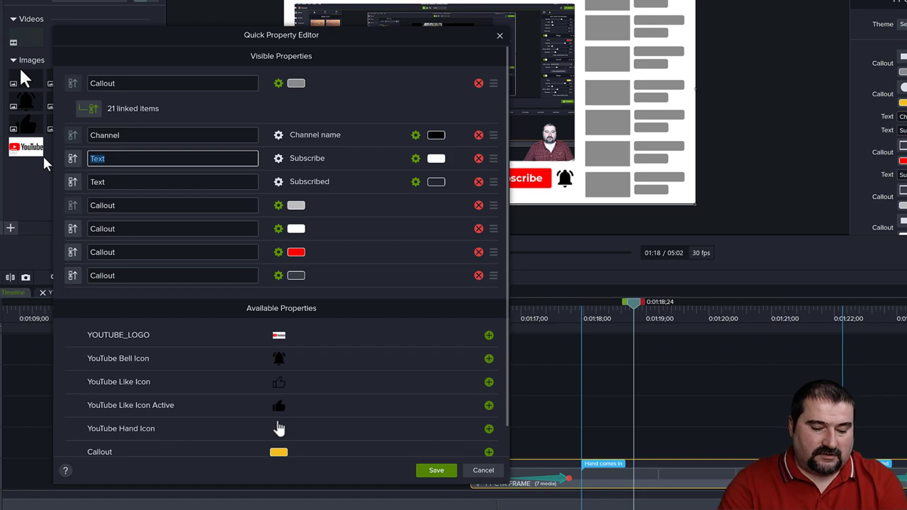
text(Subscribe)
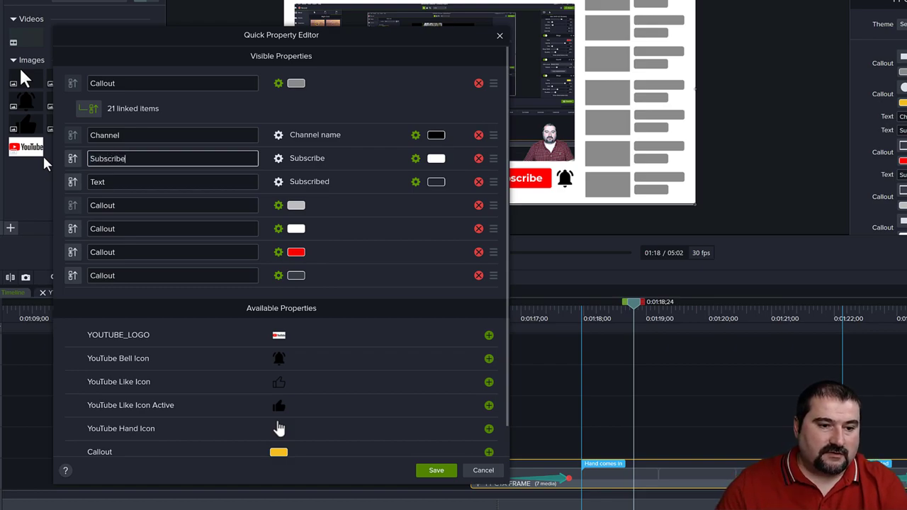
click(117, 183)
text(Subc)
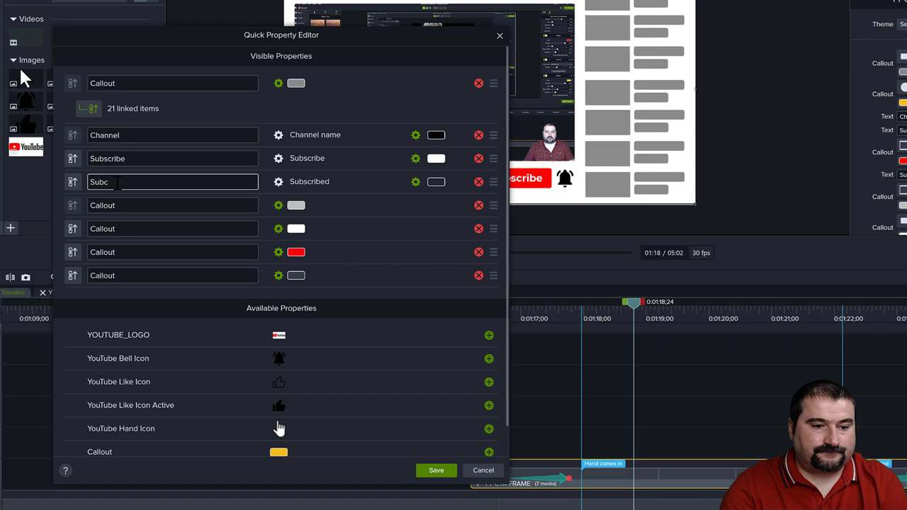
key(BackSpace)
text(scribed)
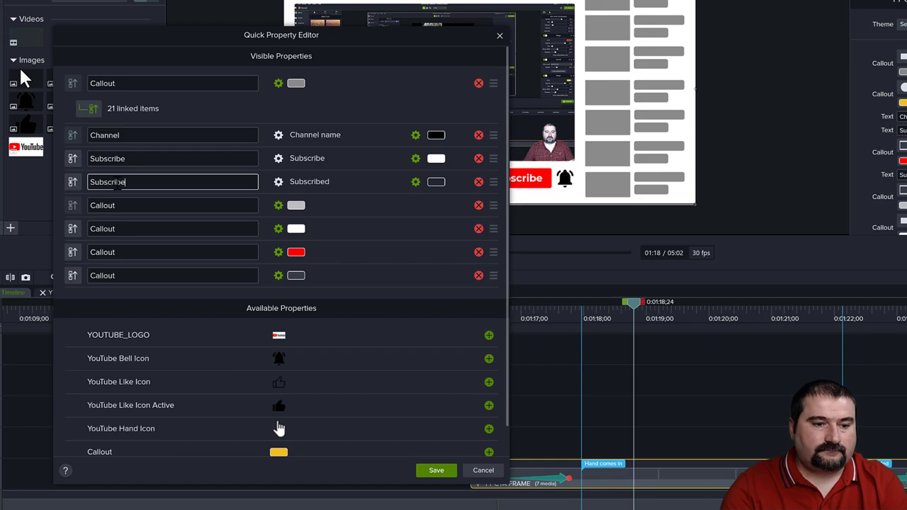
key(Return)
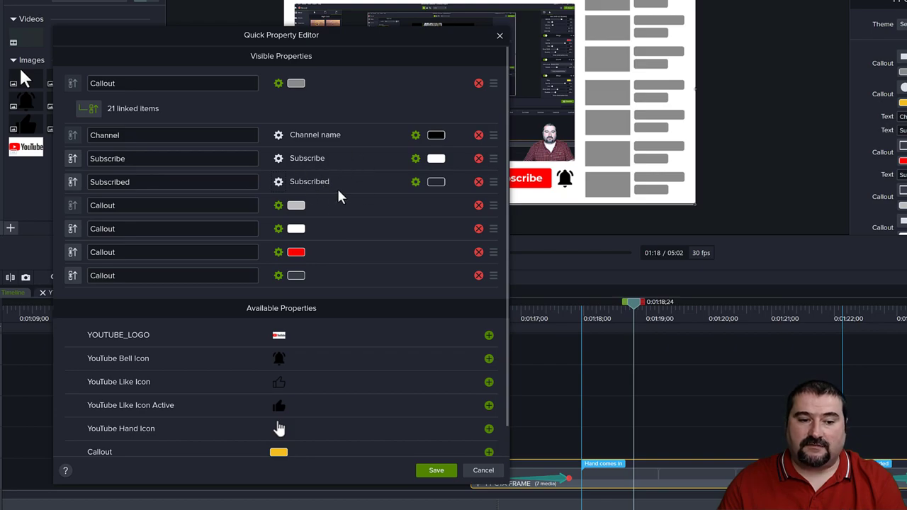
- Remove the four callouts below Subscribed from the visible properties, keeping the linked grey callout, and save the quick properties
click(479, 205)
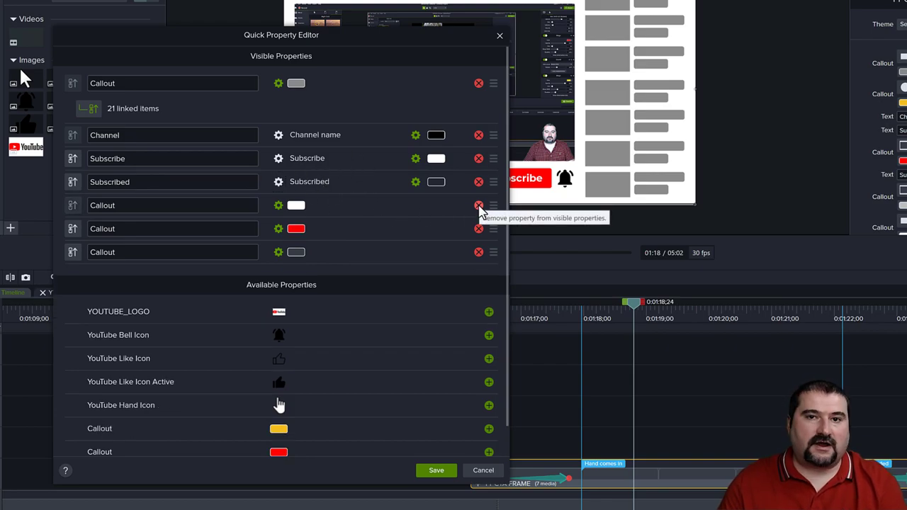
click(479, 206)
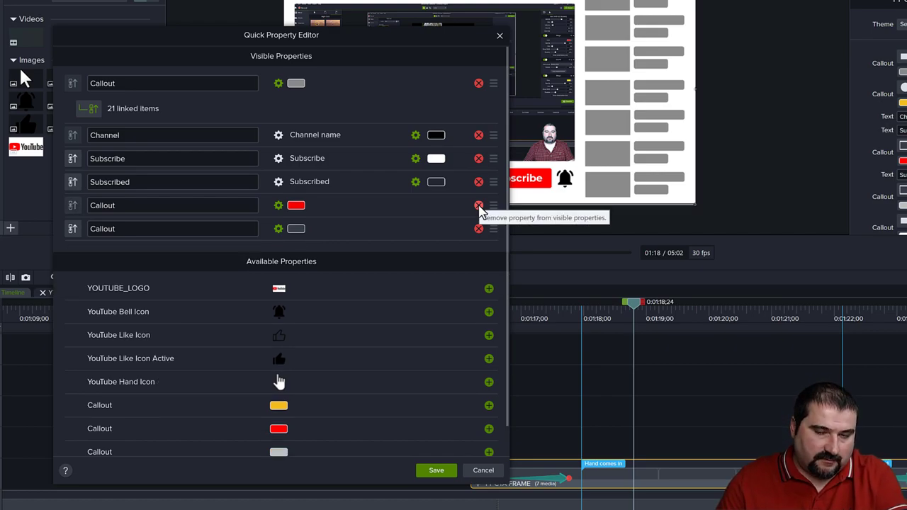
click(479, 205)
click(479, 206)
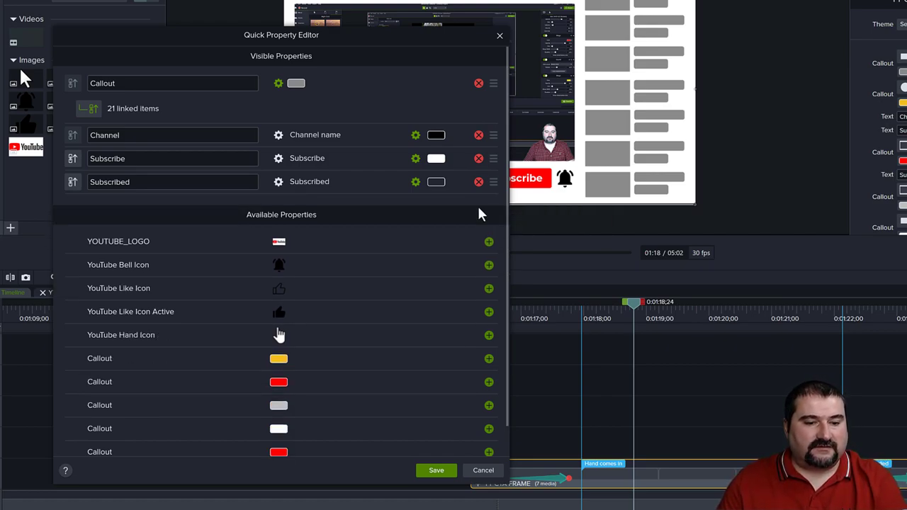
scroll(425, 287, down, 1)
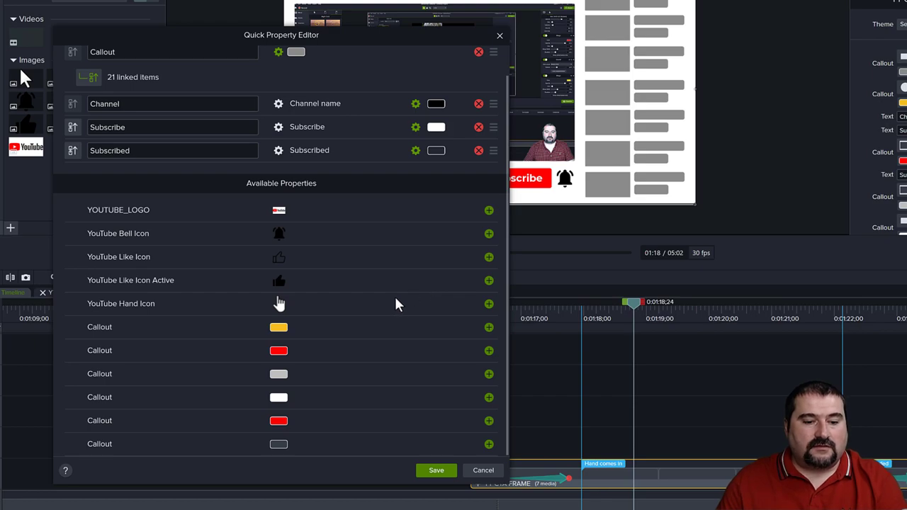
click(436, 471)
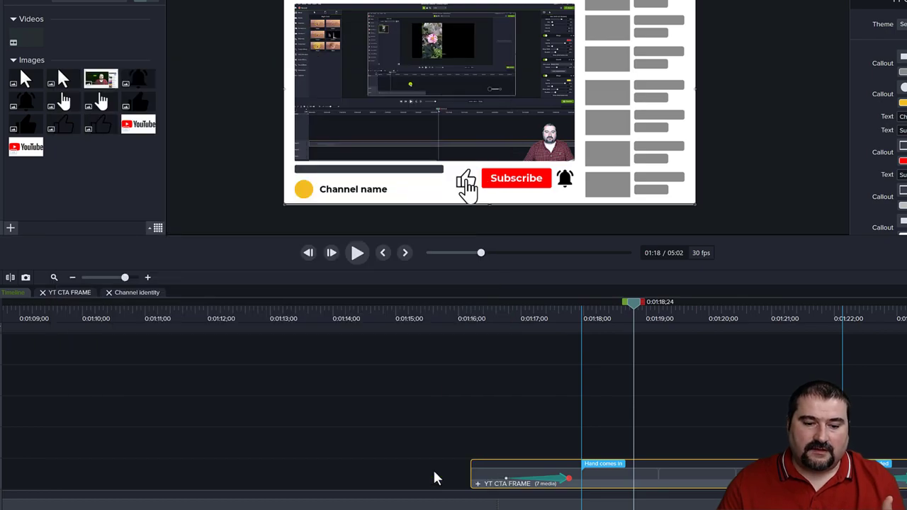
- Open the Channel identity group inside YT CTA FRAME and select the yellow circle shape, with the canvas magnified to 300%
scroll(551, 466, right, 3)
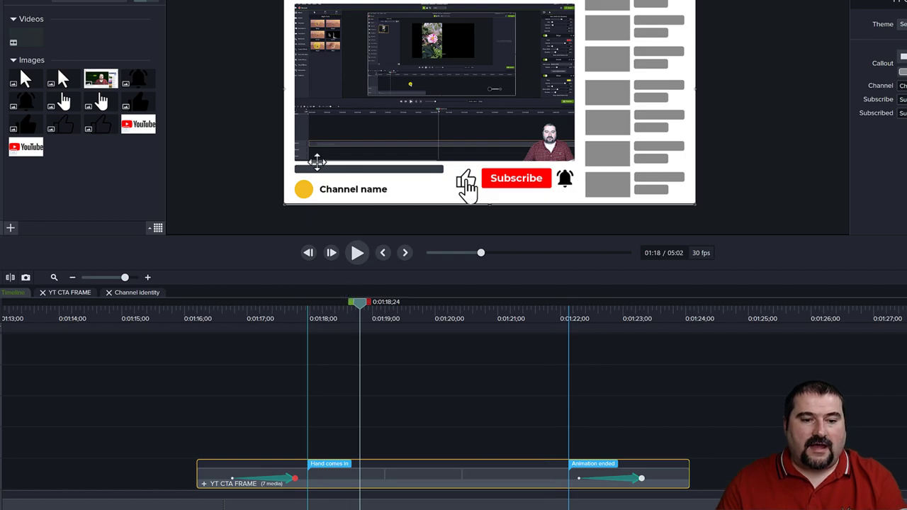
click(204, 484)
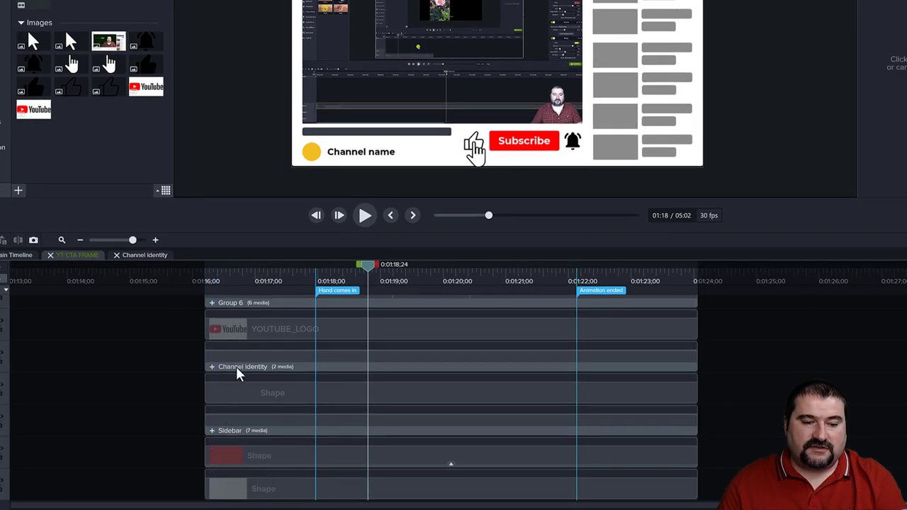
click(212, 367)
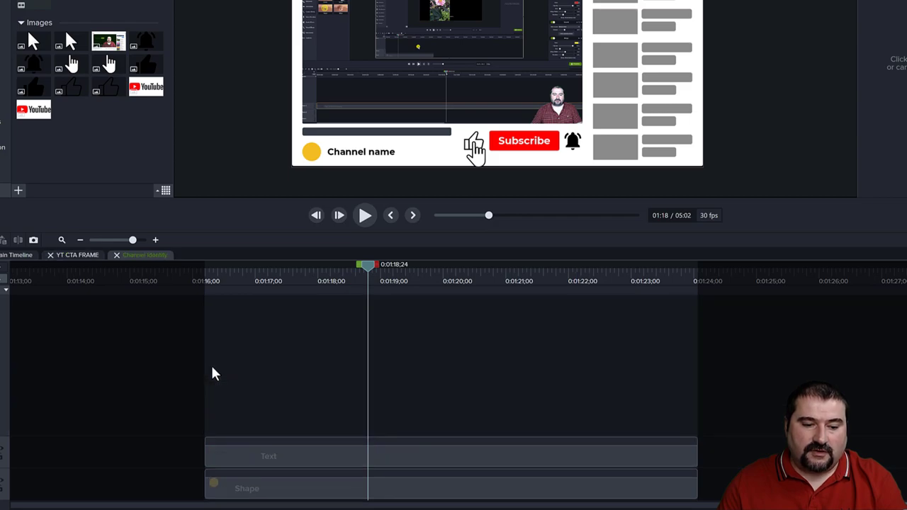
click(245, 494)
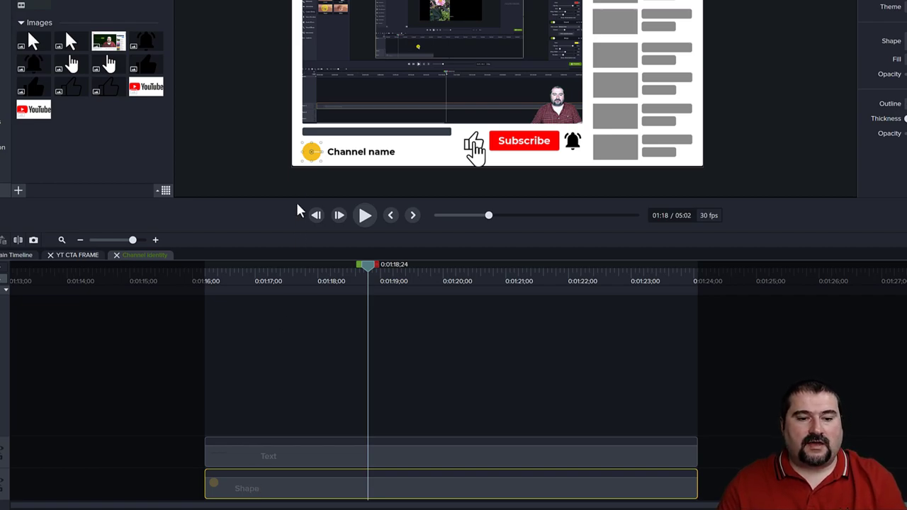
scroll(299, 179, up, 3)
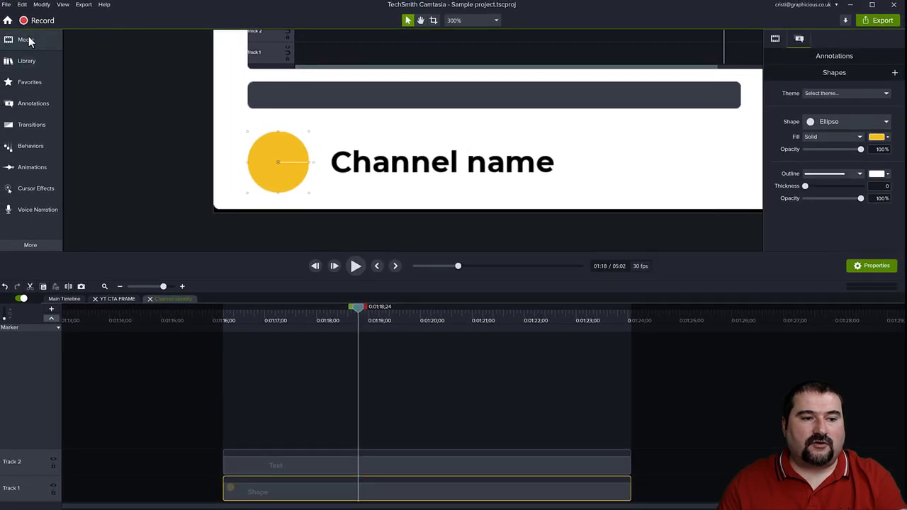
- Import the channel's icon image into the Media Bin
click(26, 40)
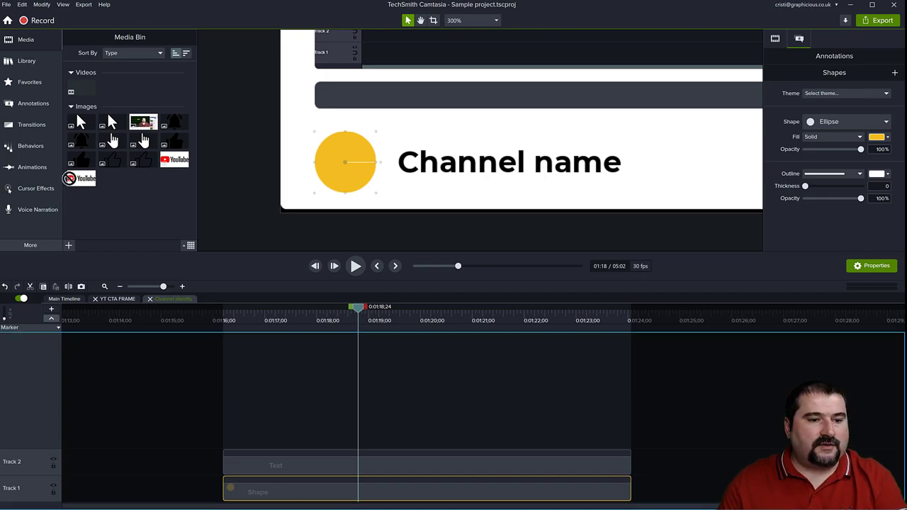
drag(0, 194, 133, 193)
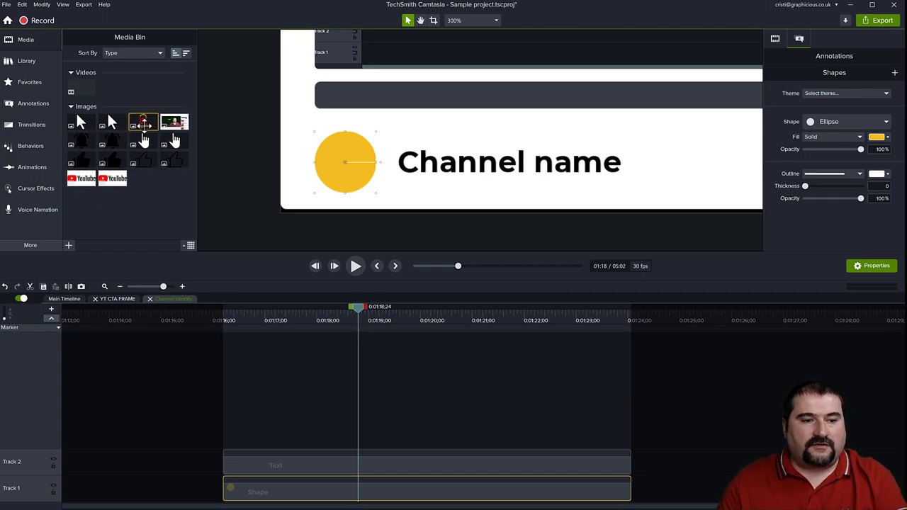
- Add the Graphicious Avatar Transparent image to the canvas, scale it to 3.4% and centre it over the yellow circle
drag(142, 124, 453, 110)
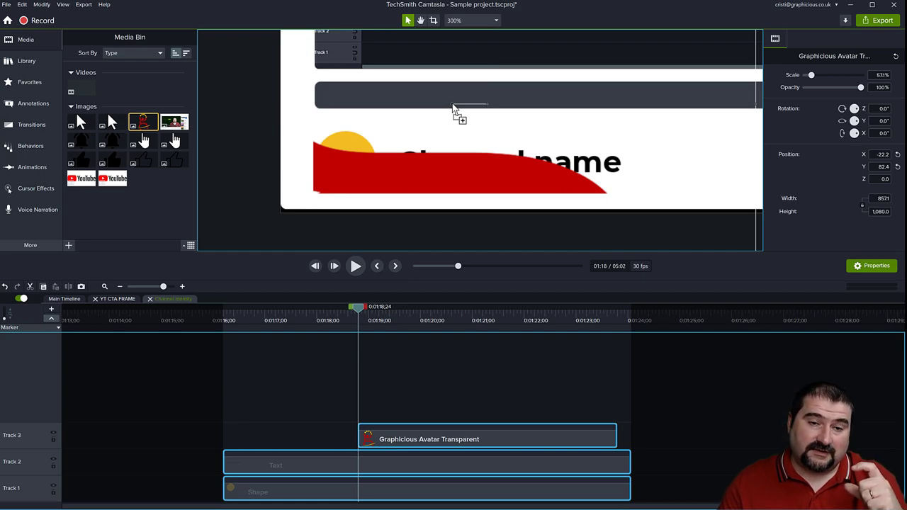
drag(453, 110, 470, 95)
click(444, 153)
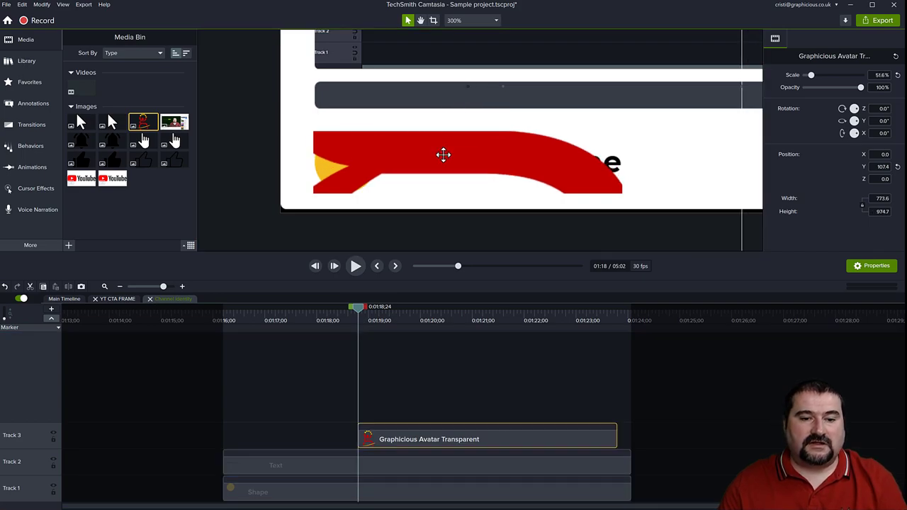
scroll(443, 162, down, 10)
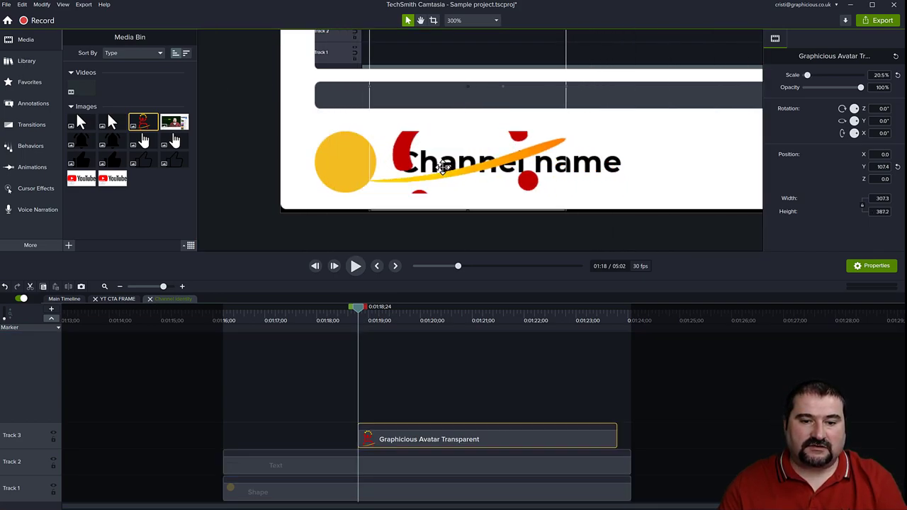
scroll(443, 166, down, 1)
drag(514, 162, 346, 154)
scroll(426, 156, down, 3)
scroll(374, 170, down, 10)
scroll(344, 154, up, 1)
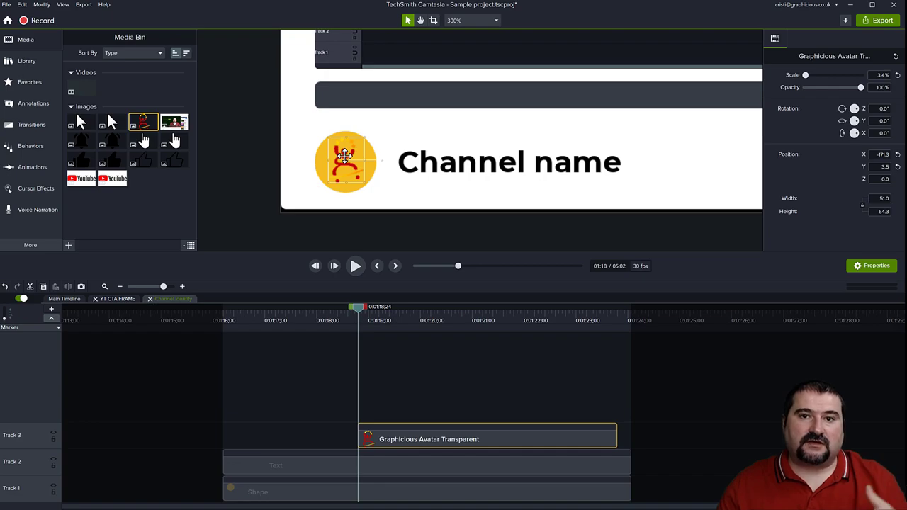
- Extend both ends of the avatar clip to match the start and end of the Text and Shape clips
drag(359, 435, 321, 435)
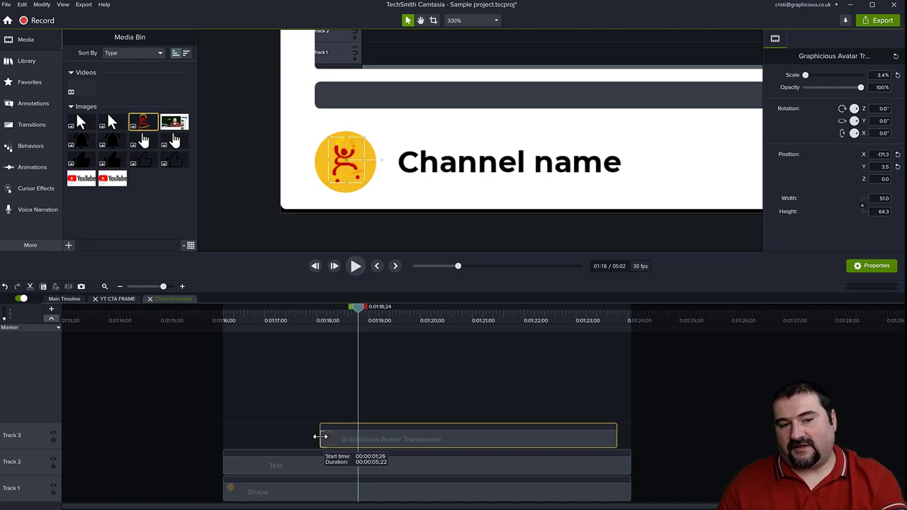
drag(320, 436, 224, 445)
drag(616, 434, 628, 434)
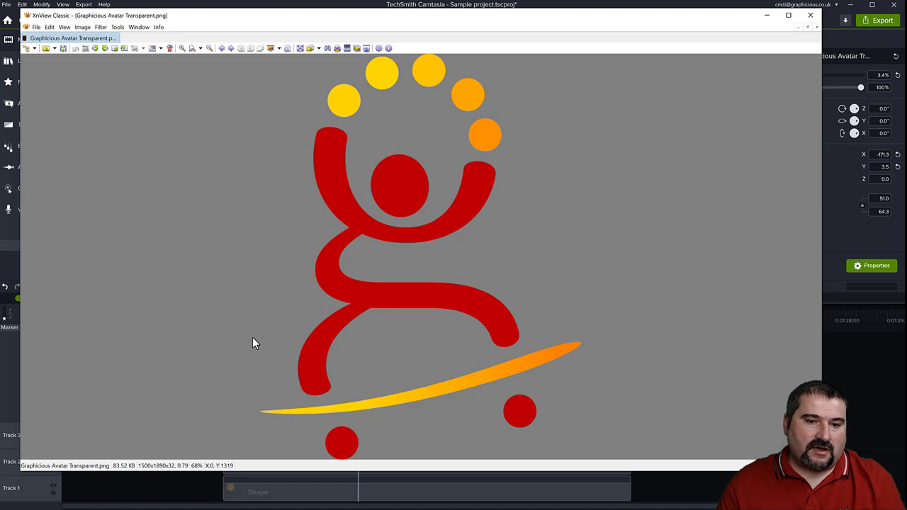
- Examine the transparent background of the avatar PNG in XnView, then close the viewer
scroll(252, 337, down, 1)
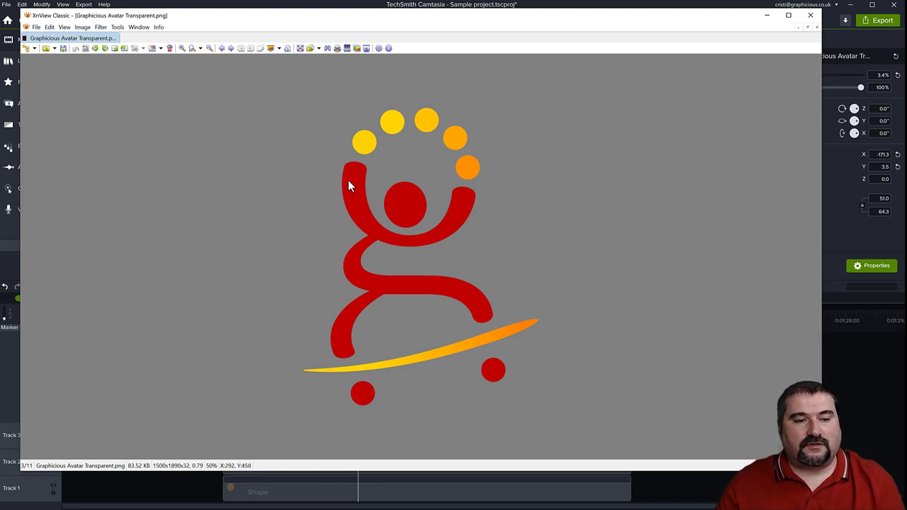
click(813, 19)
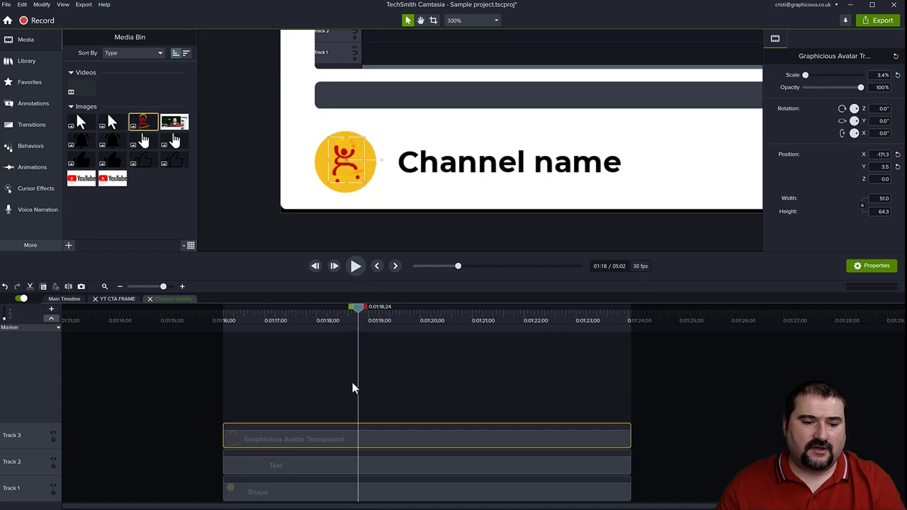
- Move the yellow circle shape to Track 4 above the avatar and apply the Media Matte visual effect to it in Alpha mode
click(273, 492)
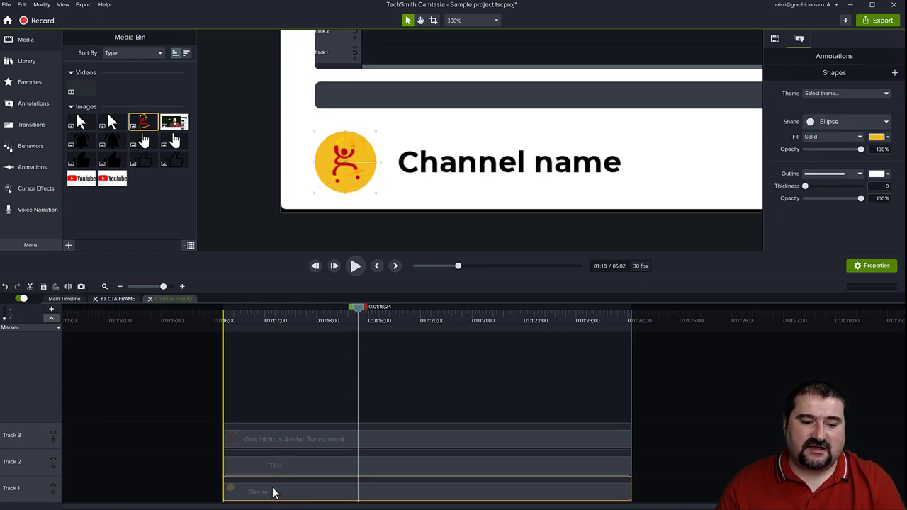
drag(275, 492, 277, 411)
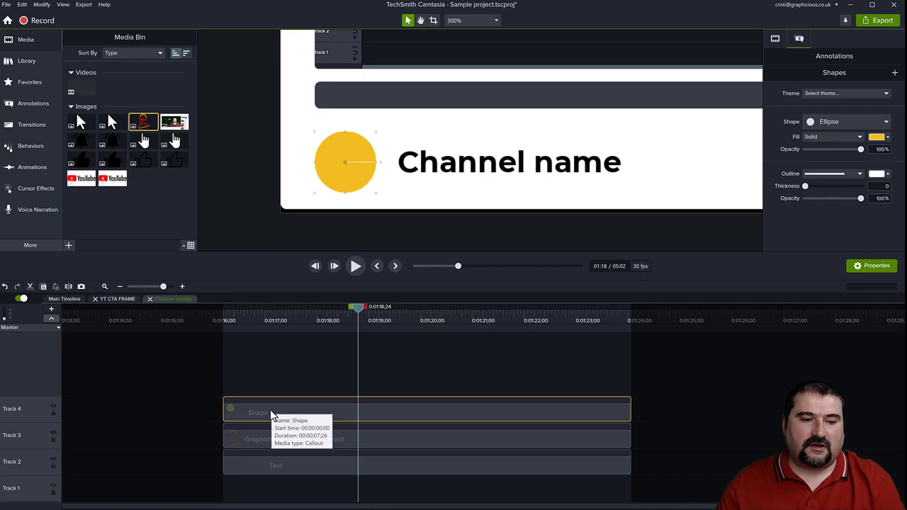
click(32, 169)
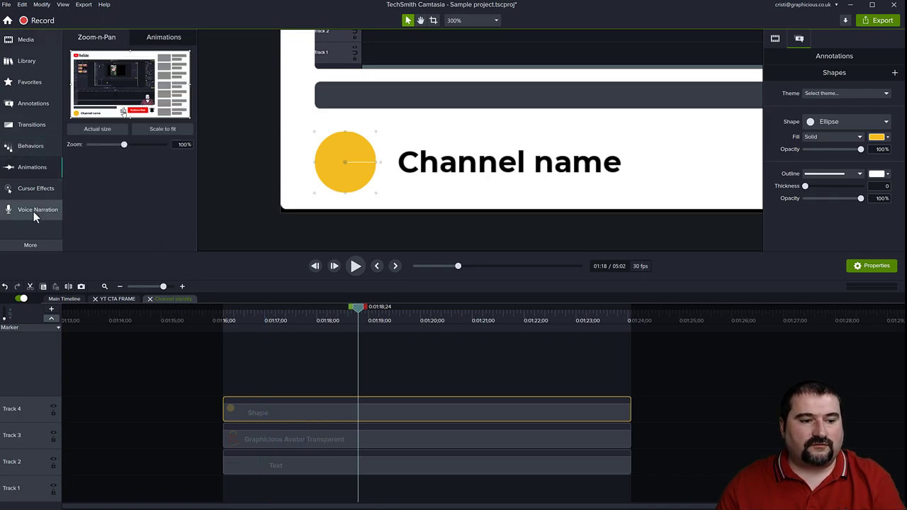
click(33, 246)
click(99, 267)
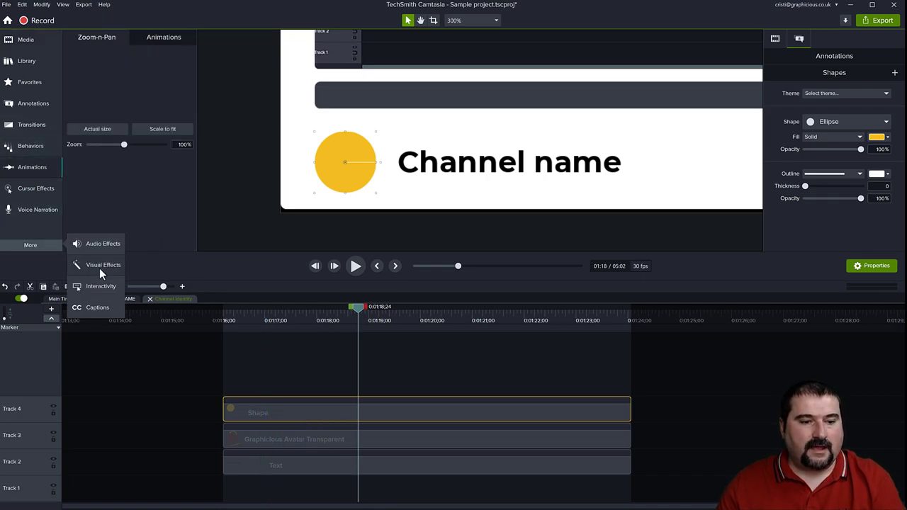
scroll(131, 216, down, 4)
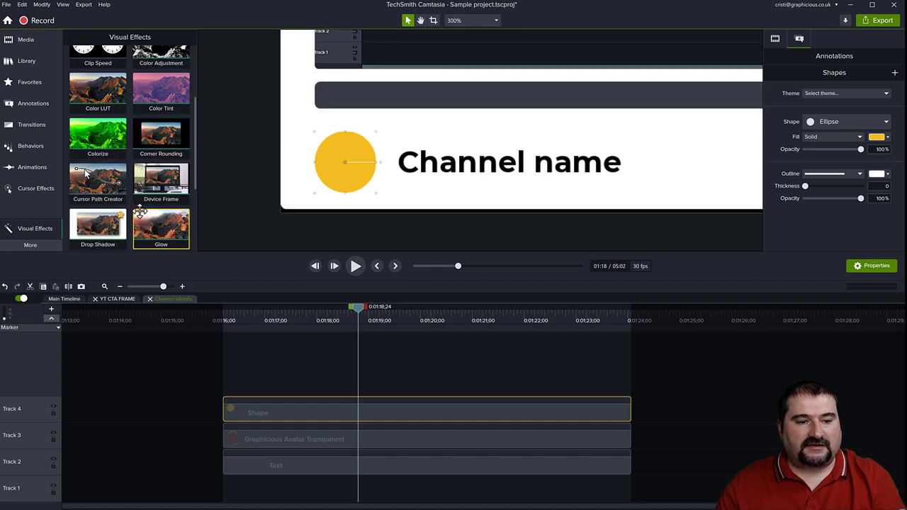
scroll(135, 177, up, 4)
scroll(160, 128, down, 4)
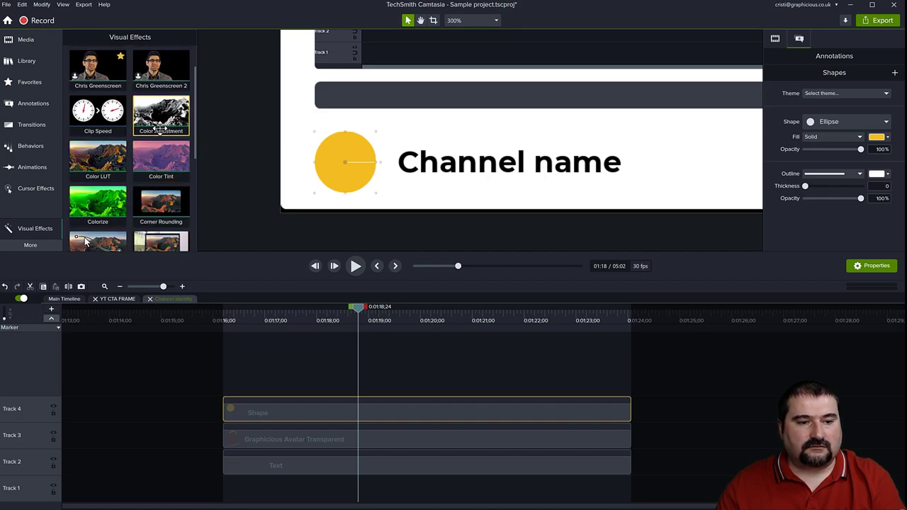
drag(161, 135, 290, 411)
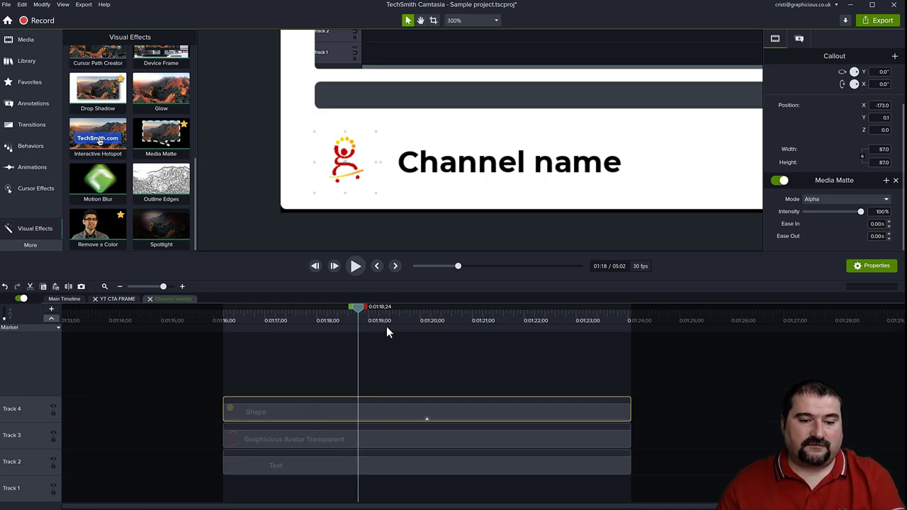
- Paste a copy of the circle shape on Track 1 beneath the avatar and remove the copy's Media Matte effect
drag(317, 330, 343, 328)
key(ctrl+v)
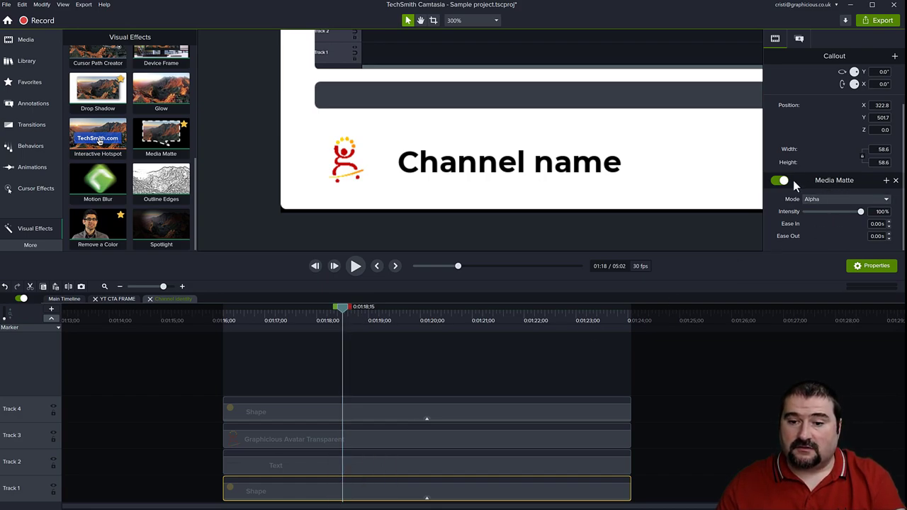
click(895, 181)
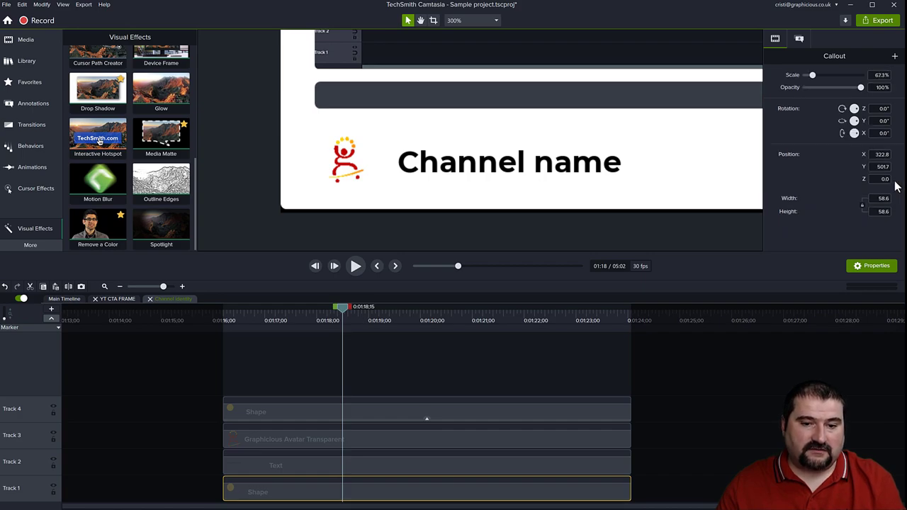
- Change the solid fill of the background circle on Track 1 to bright pink
click(795, 43)
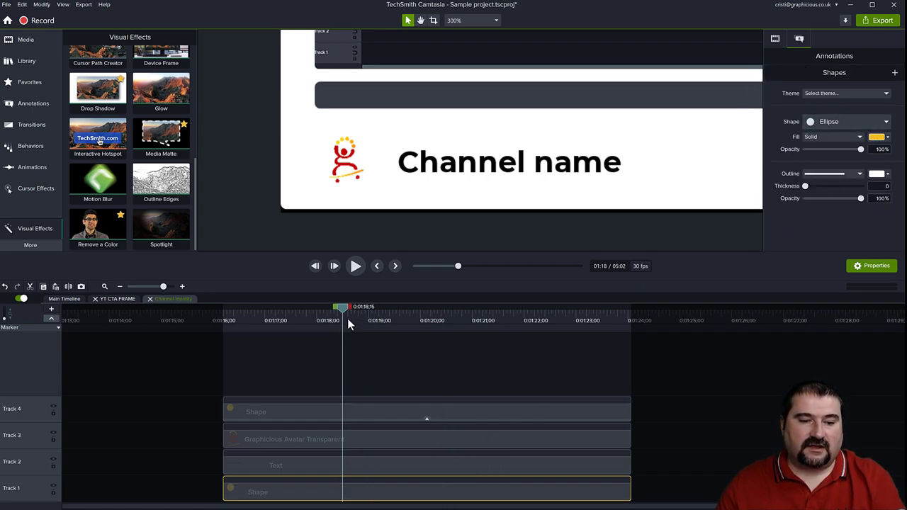
drag(347, 319, 452, 339)
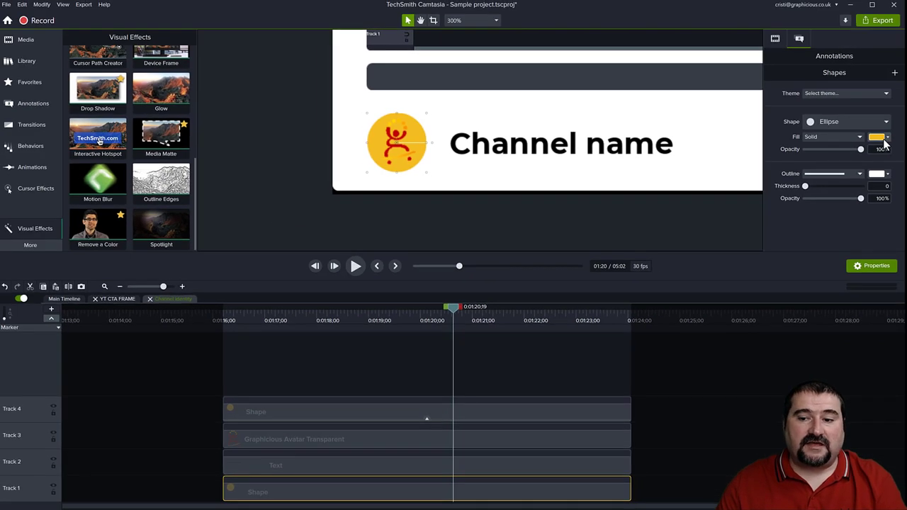
click(887, 136)
click(902, 185)
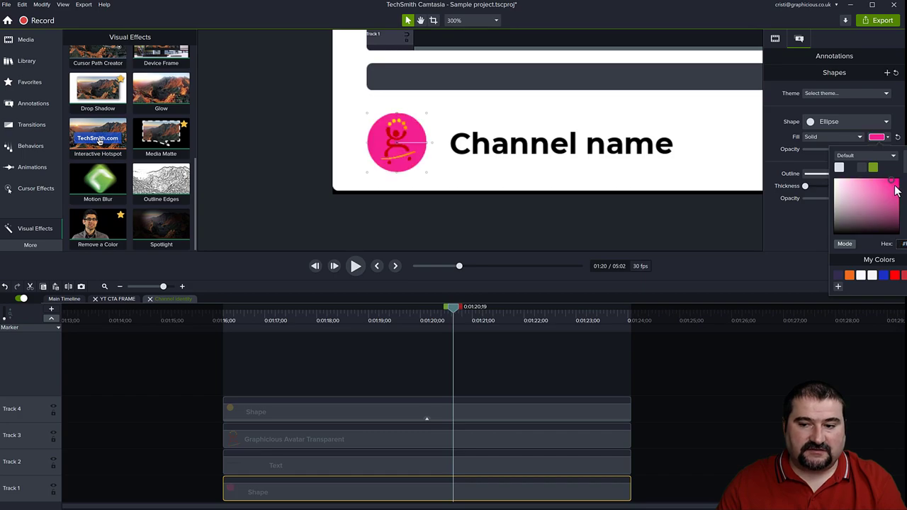
drag(904, 186, 901, 178)
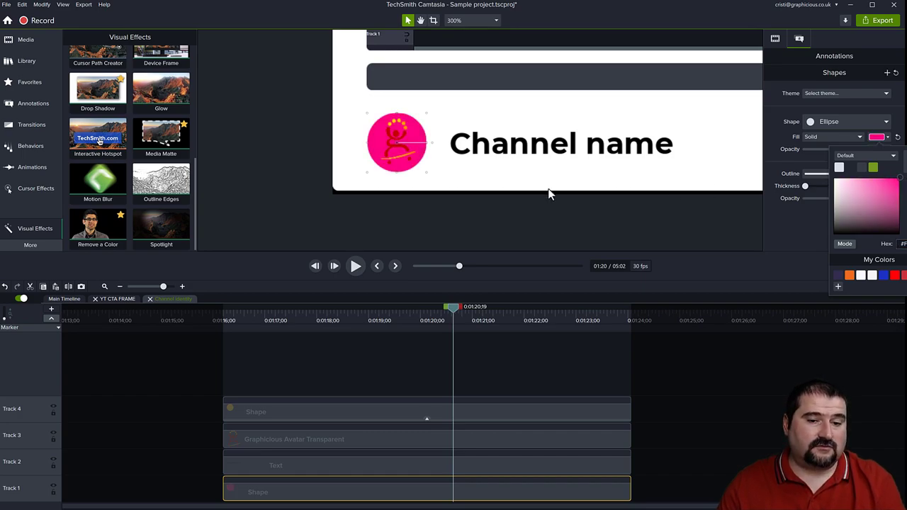
click(270, 179)
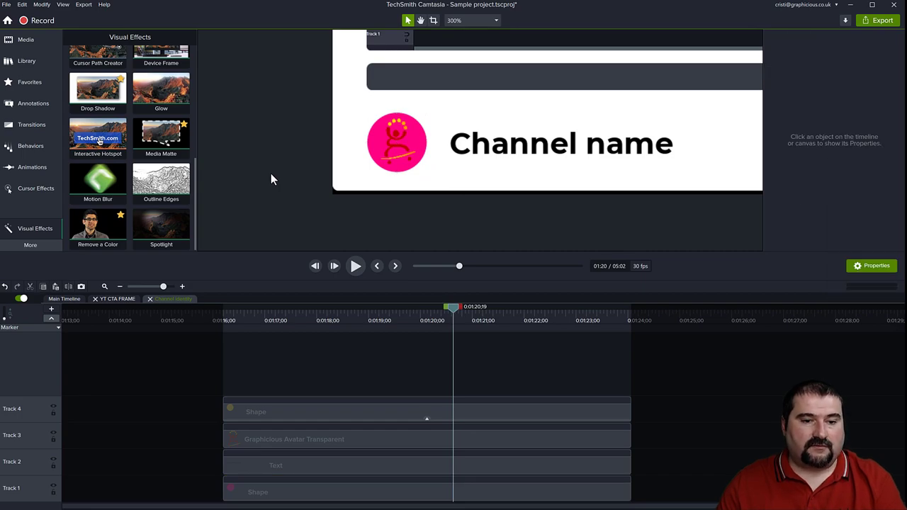
- Return to the main timeline, select the YT CTA FRAME group and open its quick properties for editing
click(57, 298)
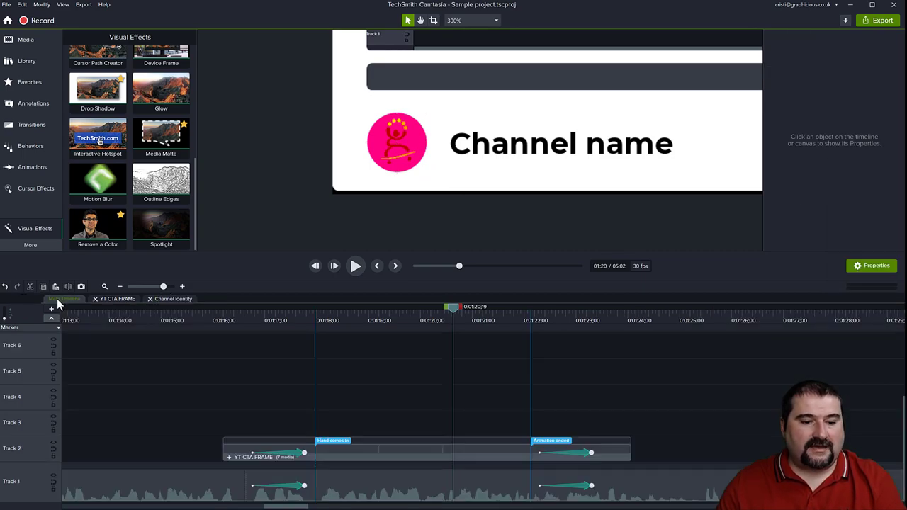
click(368, 453)
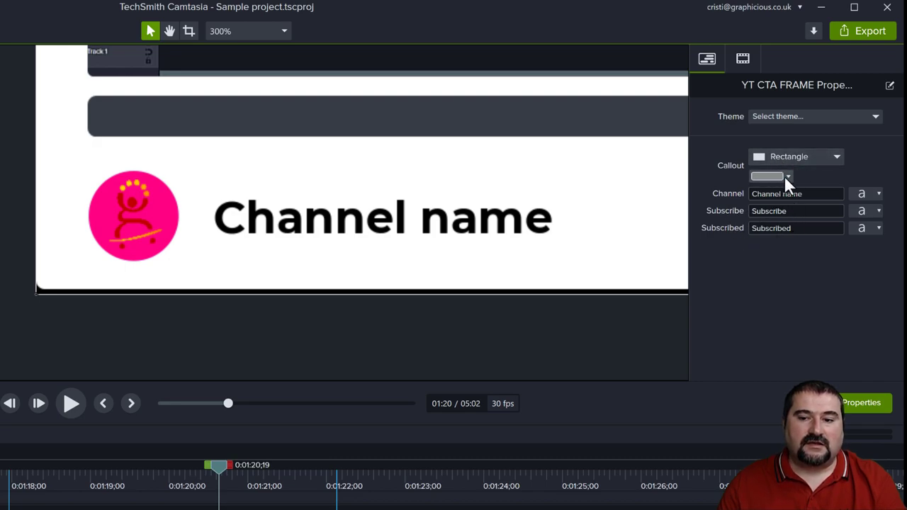
scroll(332, 203, down, 5)
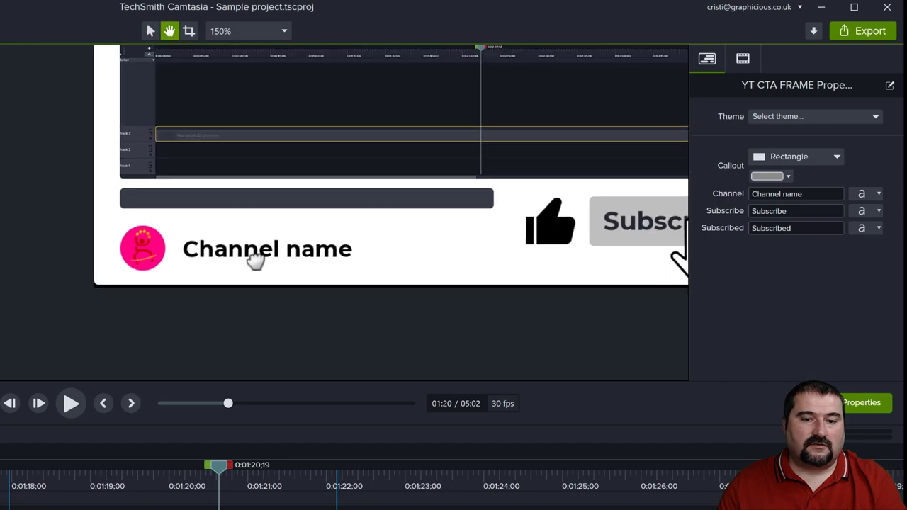
scroll(188, 308, down, 3)
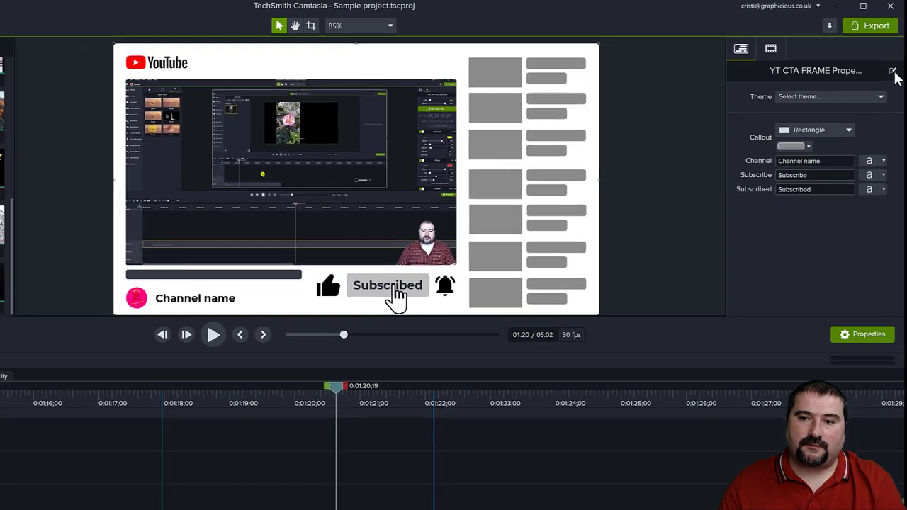
click(892, 71)
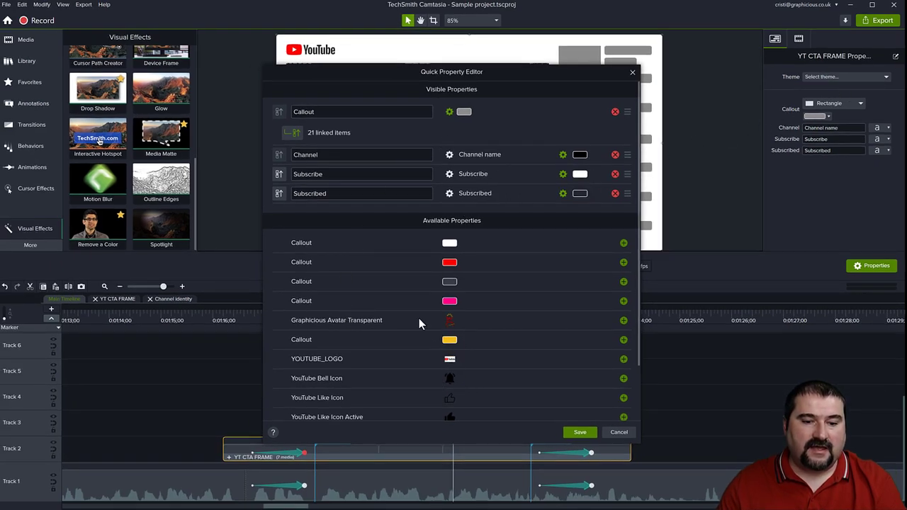
- Add the Graphicious Avatar Transparent image to the visible properties and label it "Logo"
click(623, 321)
click(398, 212)
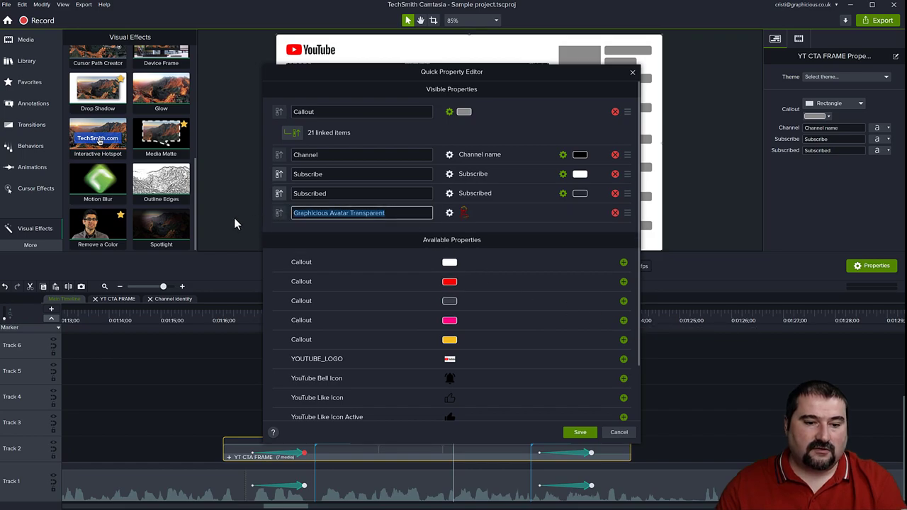
text(Channge logo)
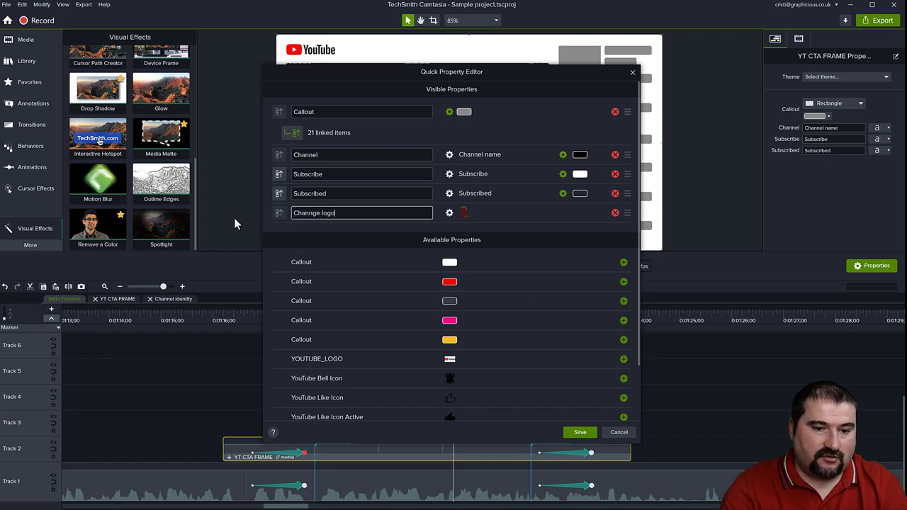
key(ctrl+a)
text(Logo)
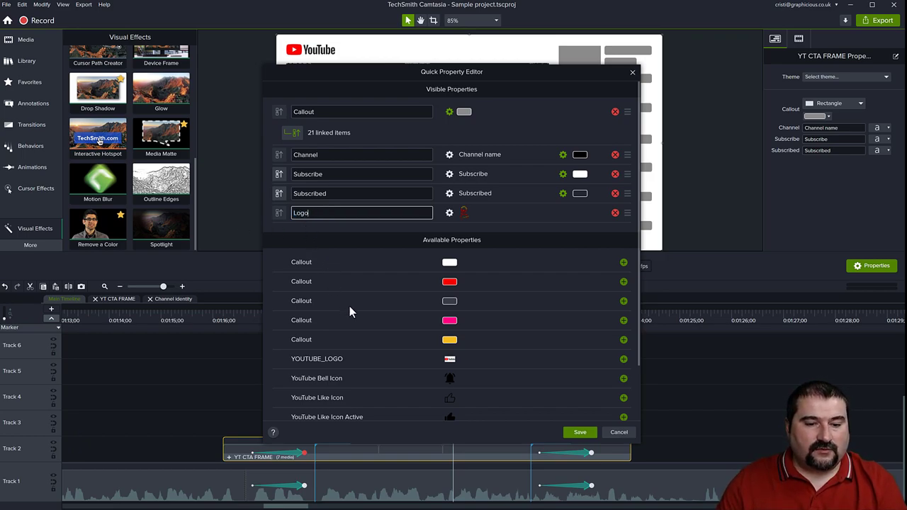
- Add the pink callout to the visible properties with the label "Logo bg" and save the quick properties
click(624, 321)
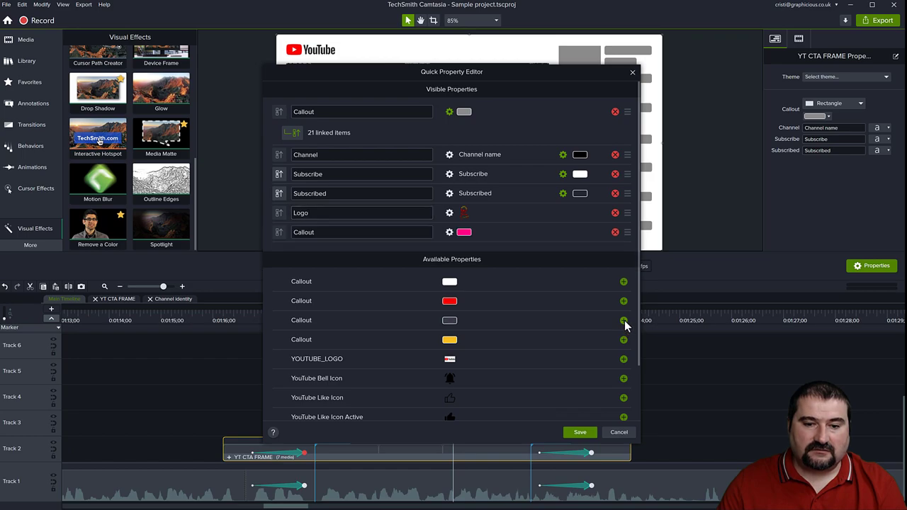
click(291, 234)
text(Logo b)
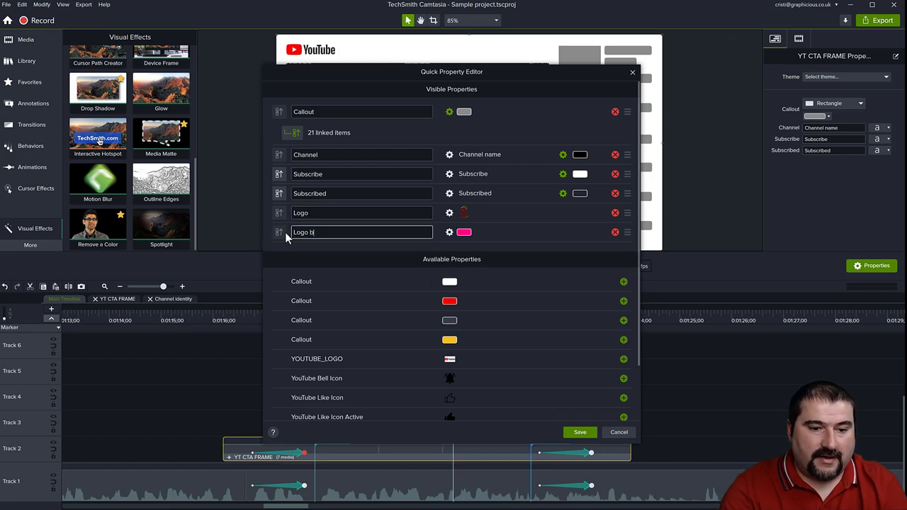
text(g)
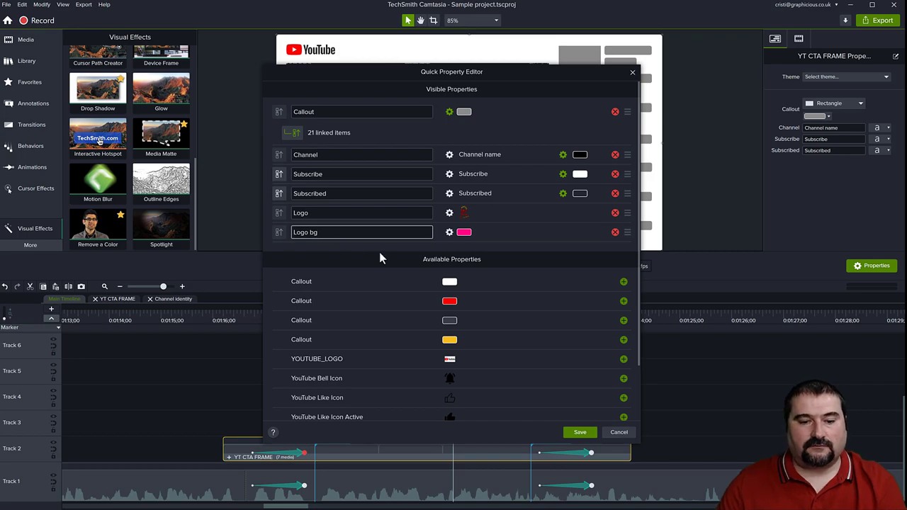
click(580, 433)
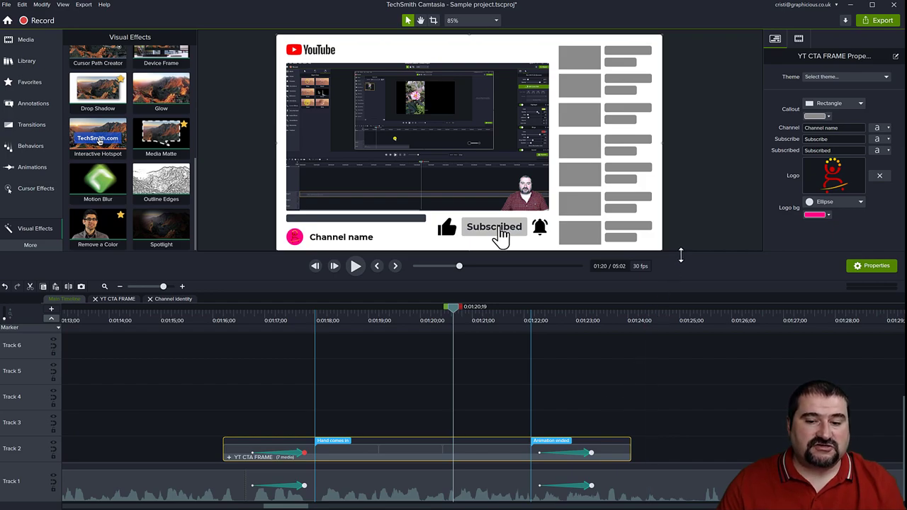
drag(680, 255, 677, 289)
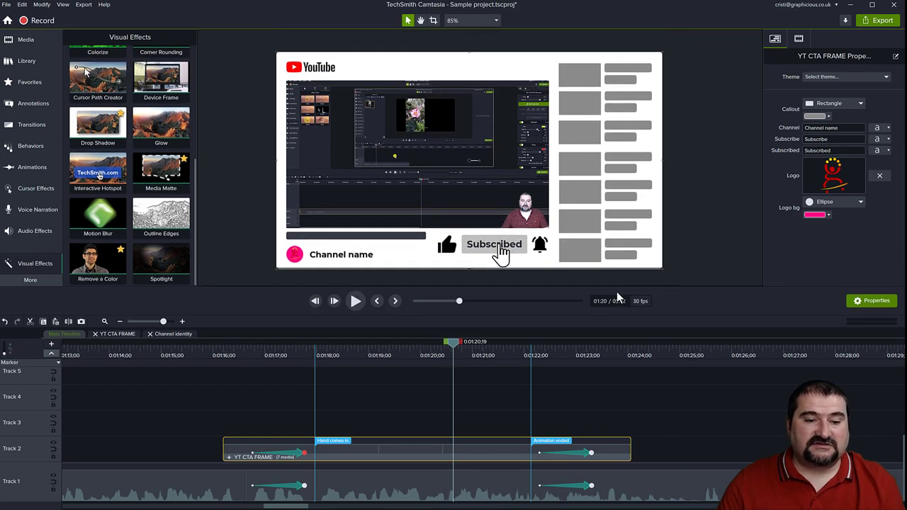
- Set the Logo bg colour of the YT CTA FRAME group to light grey #EBEBEB
scroll(289, 260, up, 6)
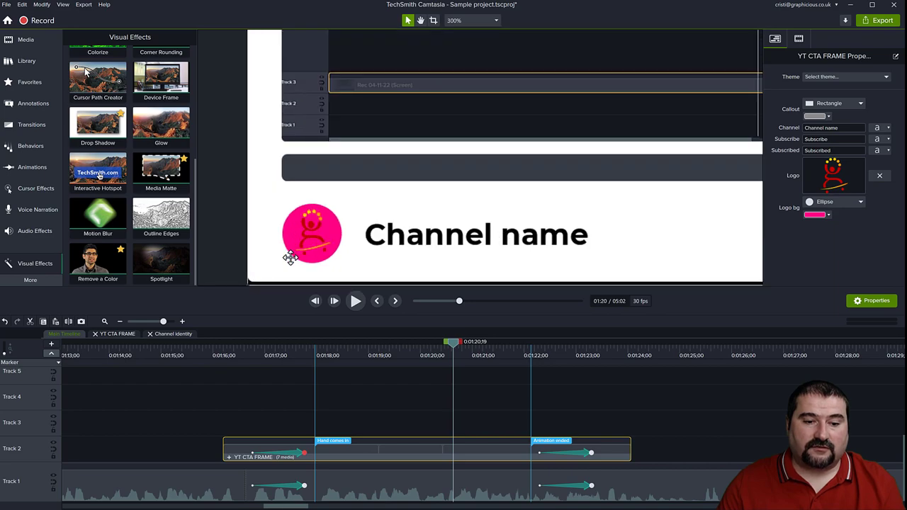
scroll(289, 259, down, 5)
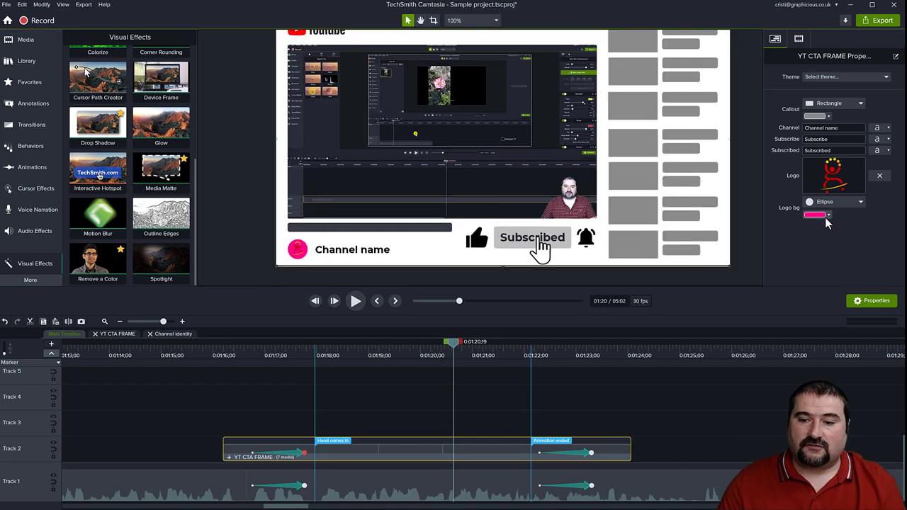
click(825, 221)
click(777, 244)
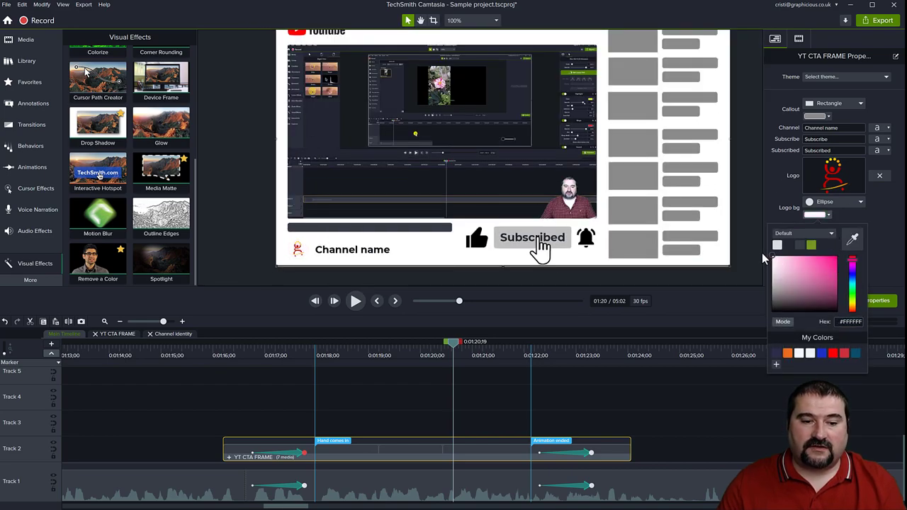
mouse_move(763, 259)
mouse_down()
mouse_move(752, 275)
mouse_move(751, 260)
mouse_up()
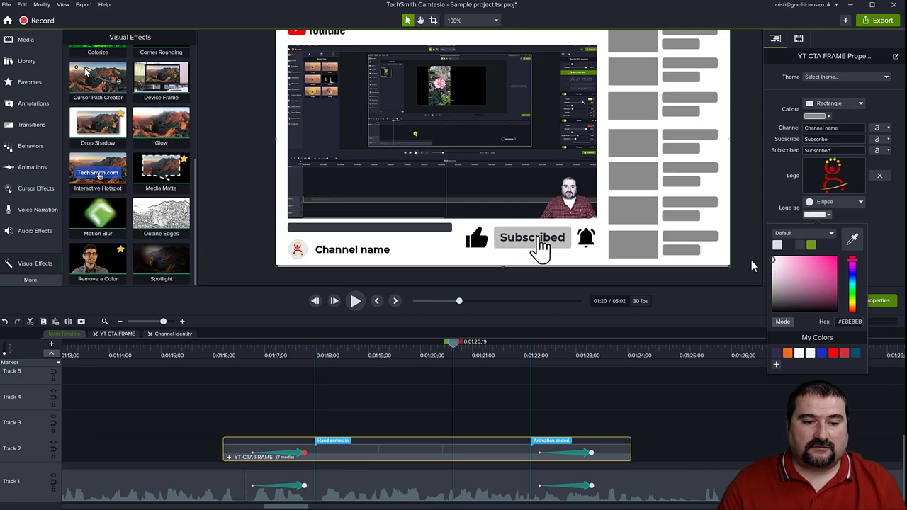
scroll(299, 266, up, 5)
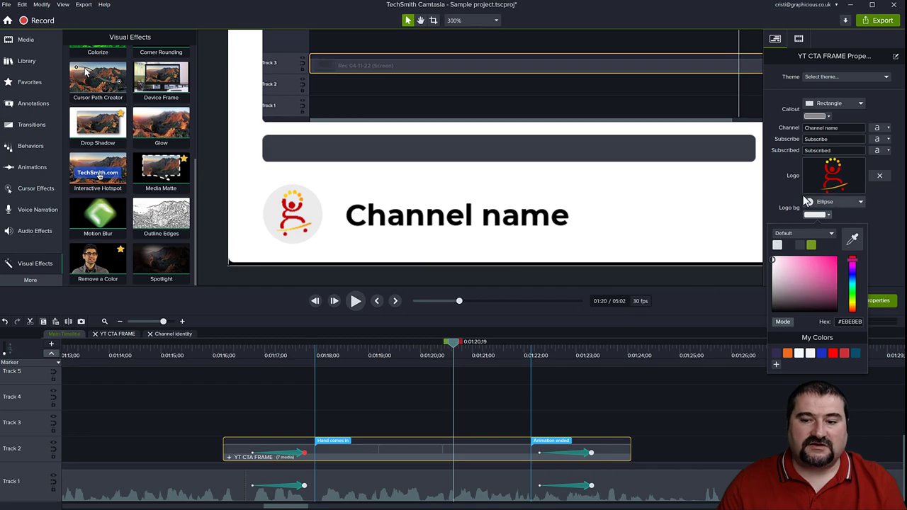
click(889, 228)
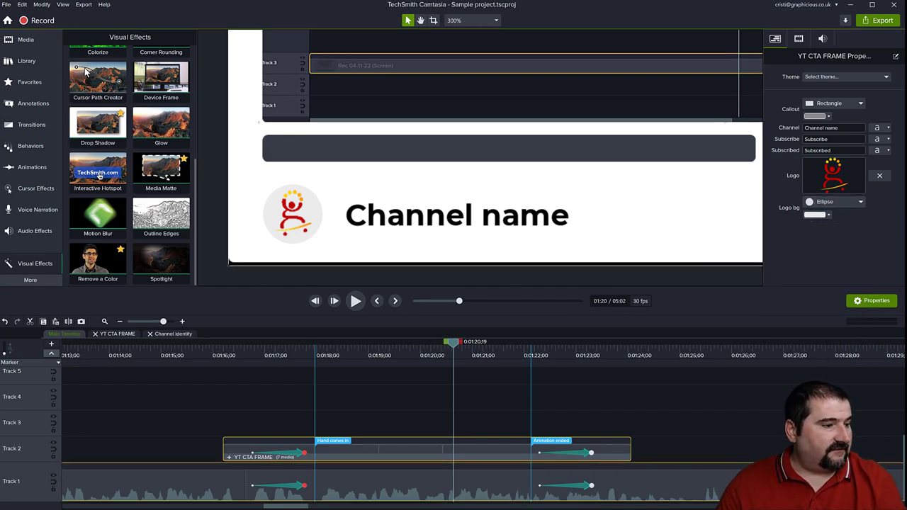
- Try the logo version with a solid background as the Logo image and put the transparent avatar back
drag(99, 175, 833, 183)
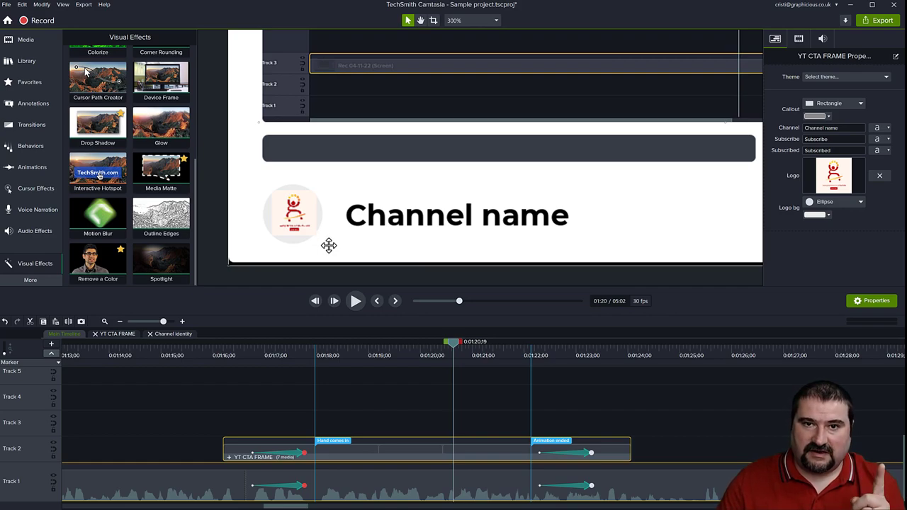
drag(304, 141, 842, 185)
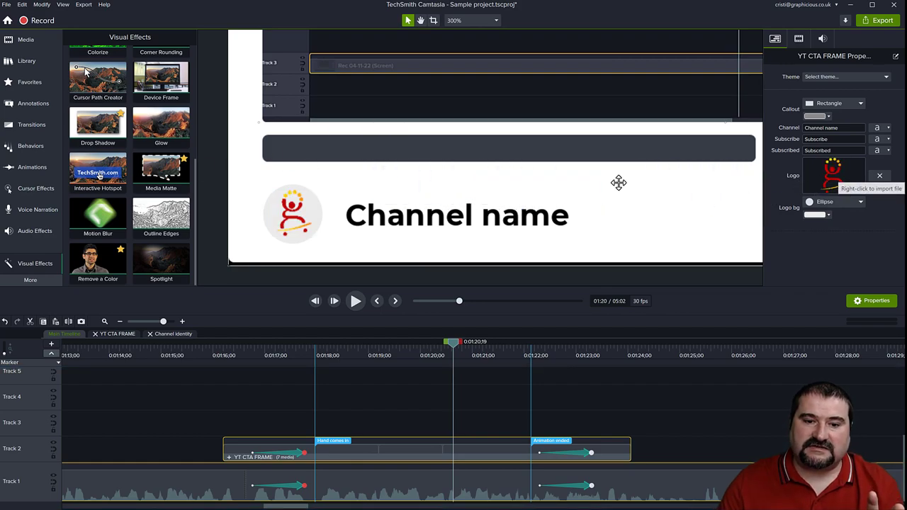
- Replace the Channel text in the frame's quick properties with the channel owner's full name
scroll(617, 182, down, 5)
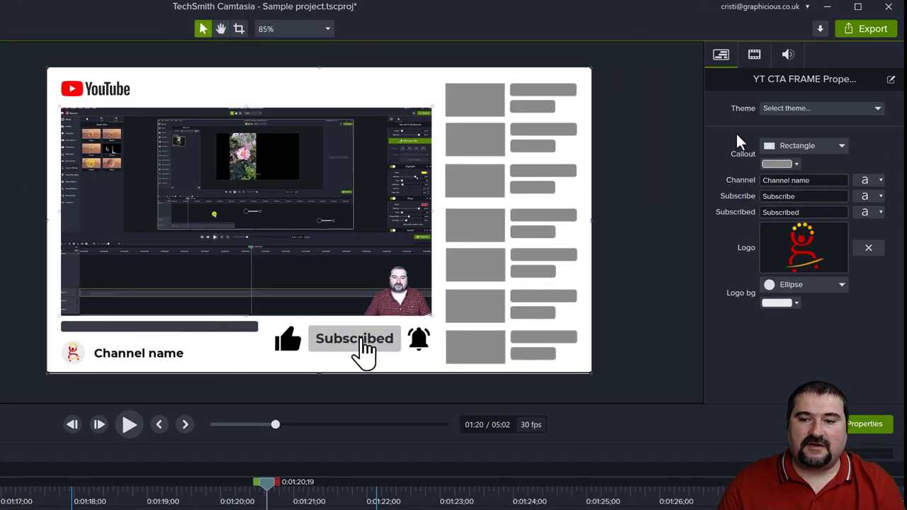
click(815, 182)
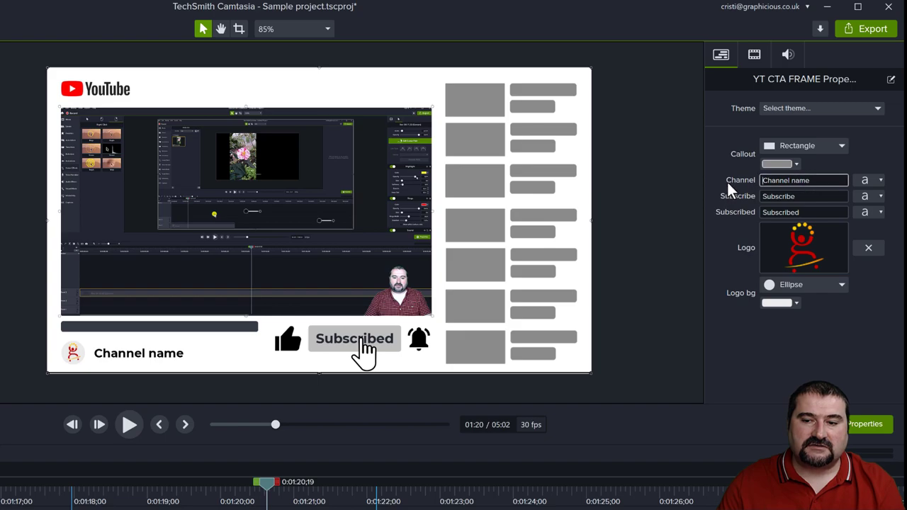
key(ctrl+a)
text(Cl)
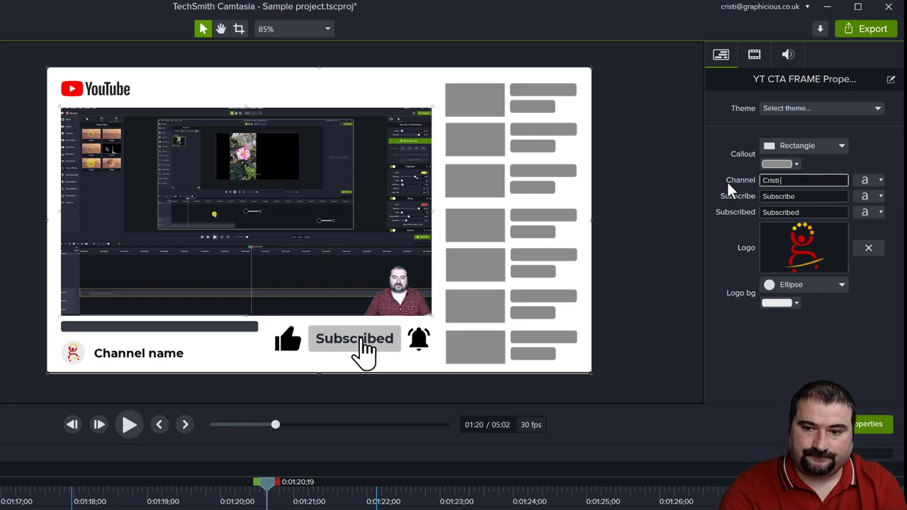
key(Return)
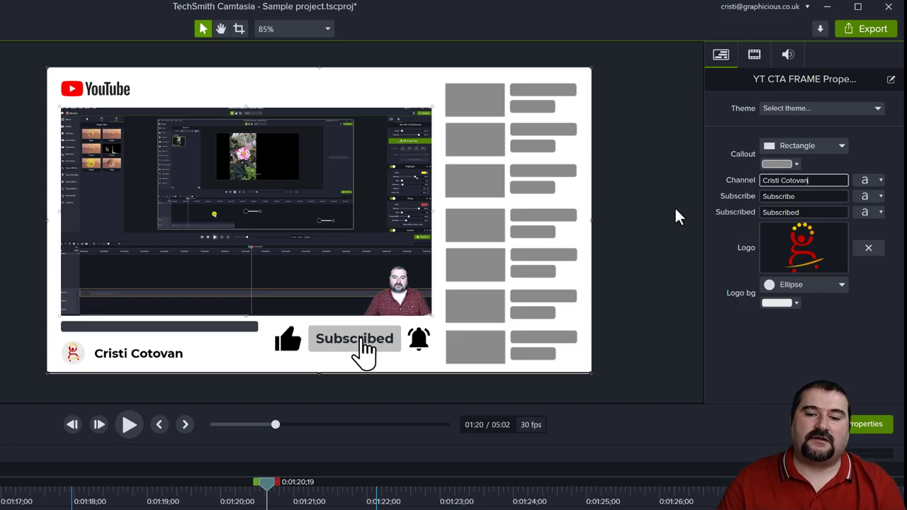
- Add the dark grey callout to the YT CTA FRAME group's visible properties, label it "Vid title" and save the quick properties
click(163, 328)
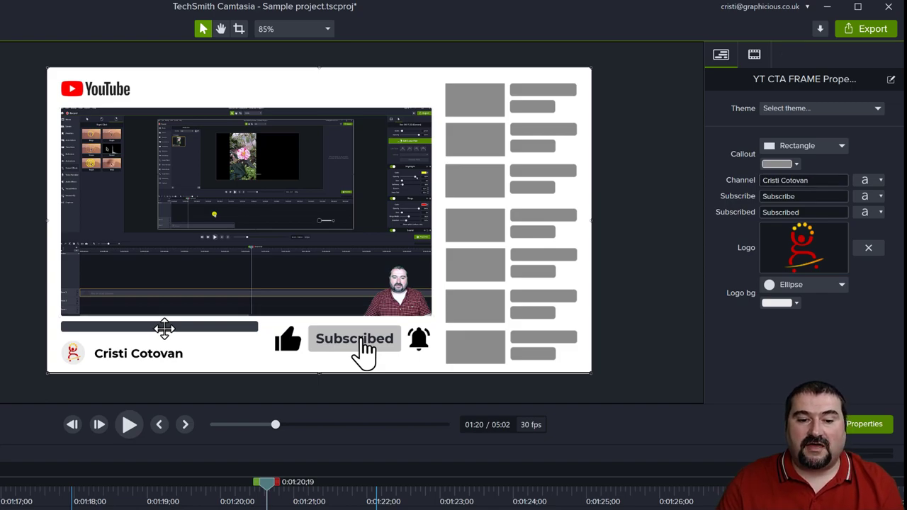
click(891, 81)
scroll(247, 424, down, 1)
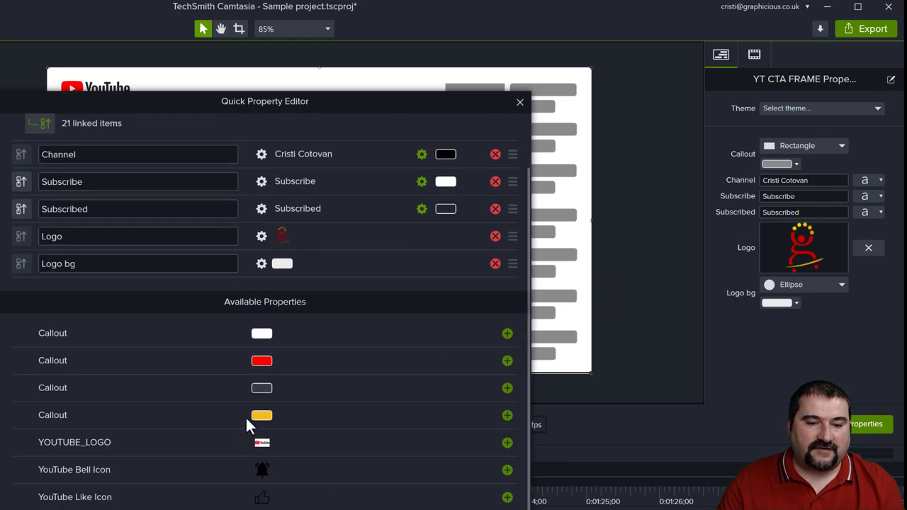
click(506, 387)
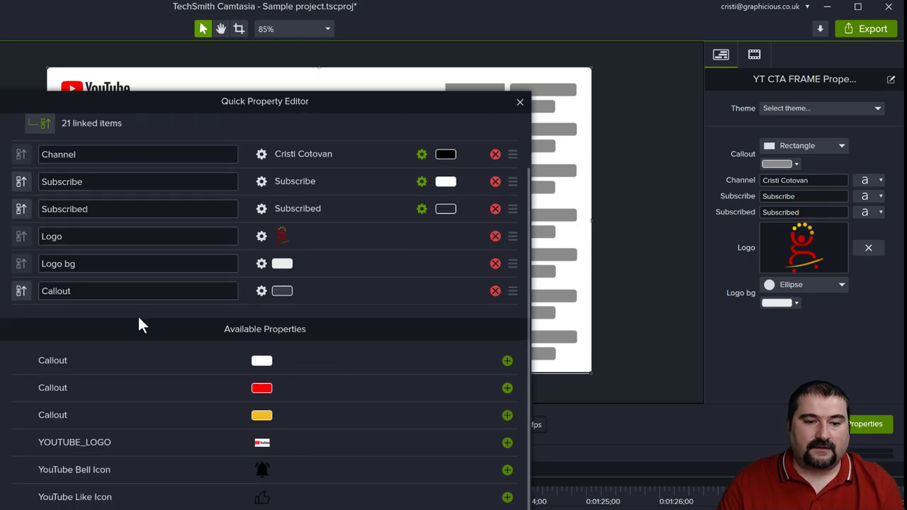
drag(73, 293, 5, 294)
text(Vid tit)
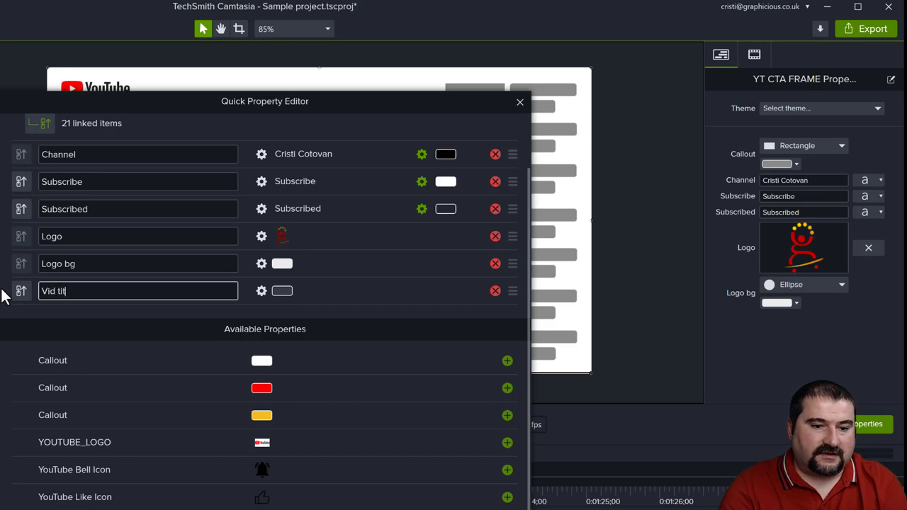
text(le)
key(Return)
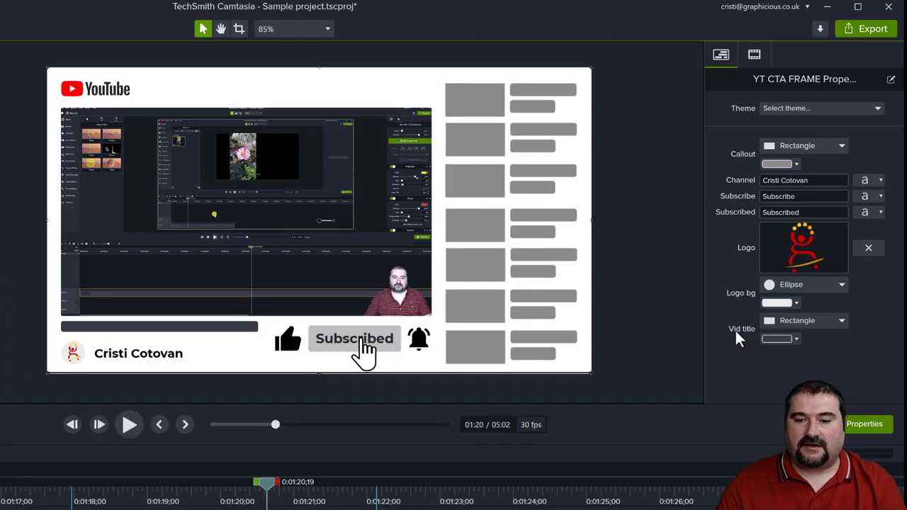
- Change the Vid title bar's fill colour to light grey
click(789, 341)
click(784, 406)
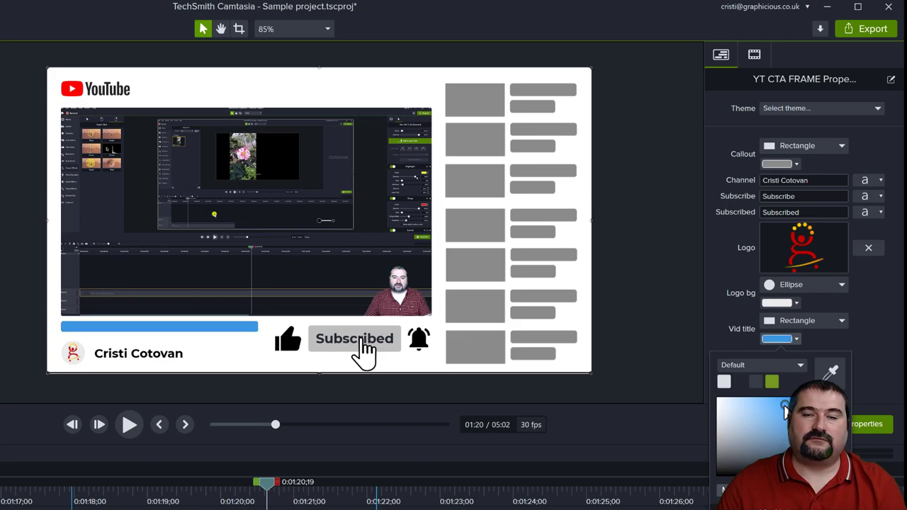
drag(784, 411, 696, 428)
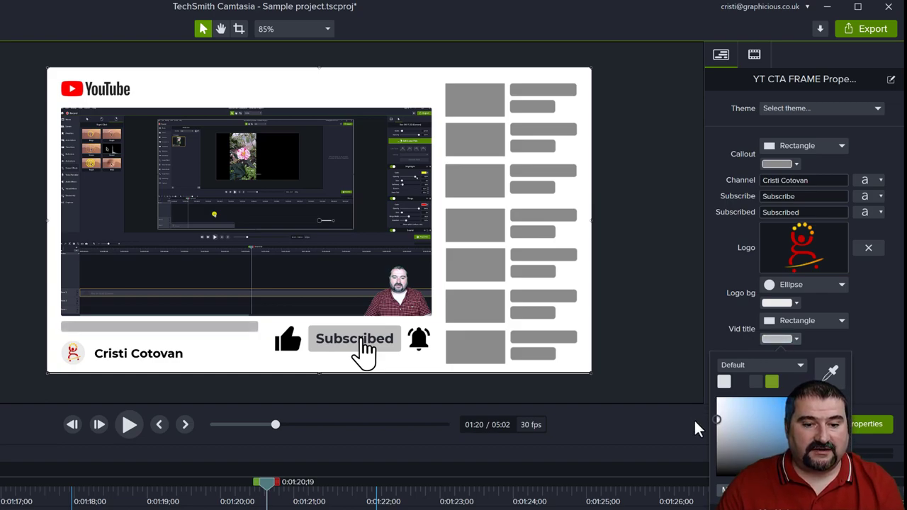
click(486, 203)
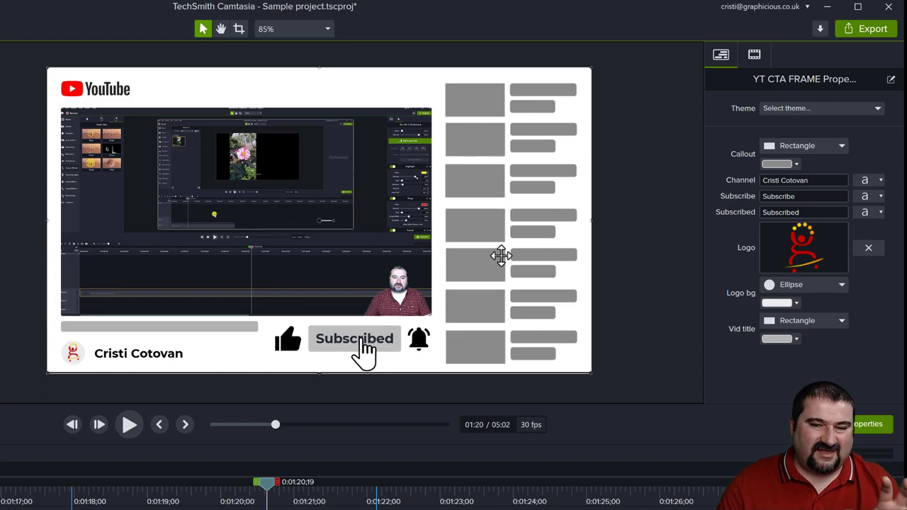
- Set the Callout colour for the sidebar placeholder blocks to light grey #D3D3D3 and deselect the frame
click(777, 164)
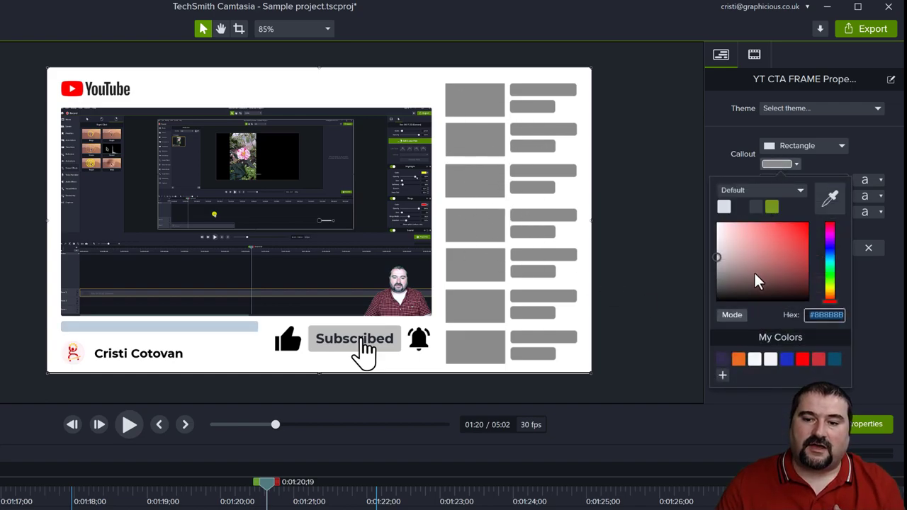
click(756, 253)
drag(756, 255, 684, 233)
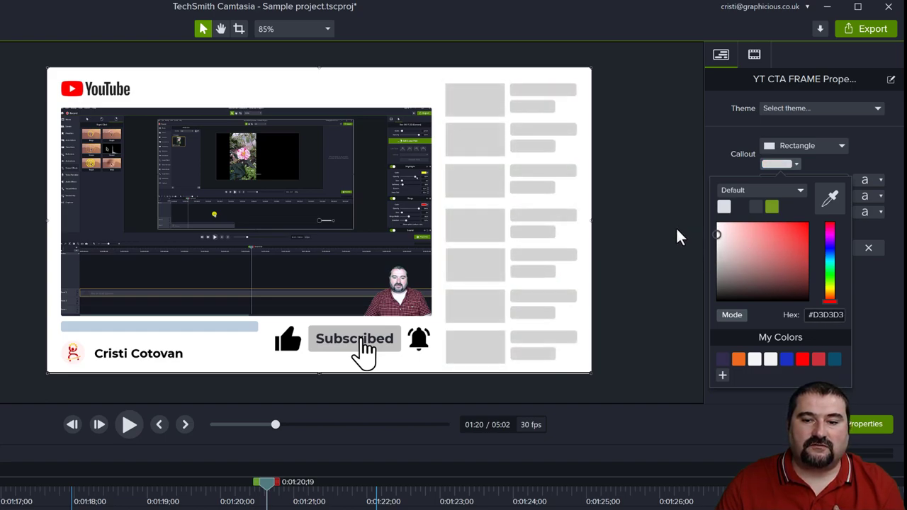
click(665, 221)
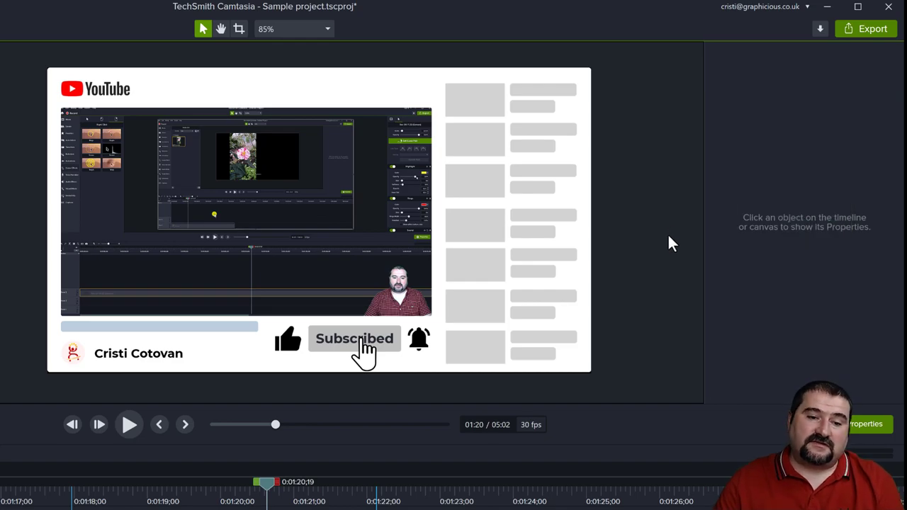